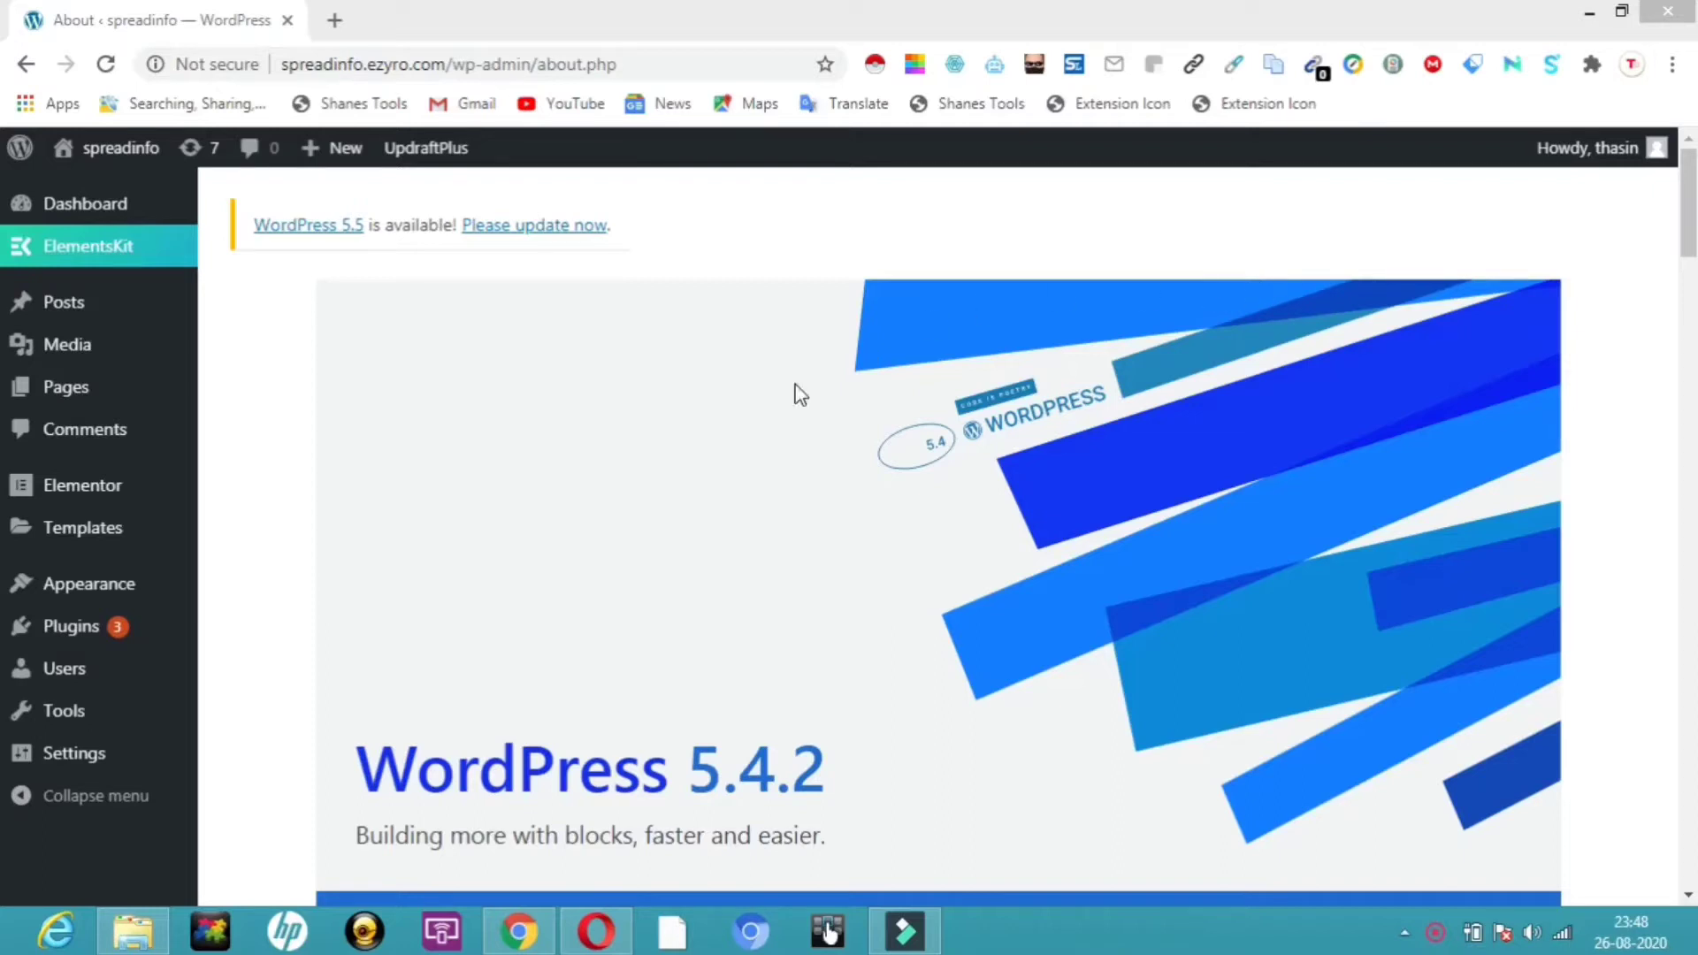
- Open the page for adding new plugins and search it for "click to chat"
mouse_move(114, 626)
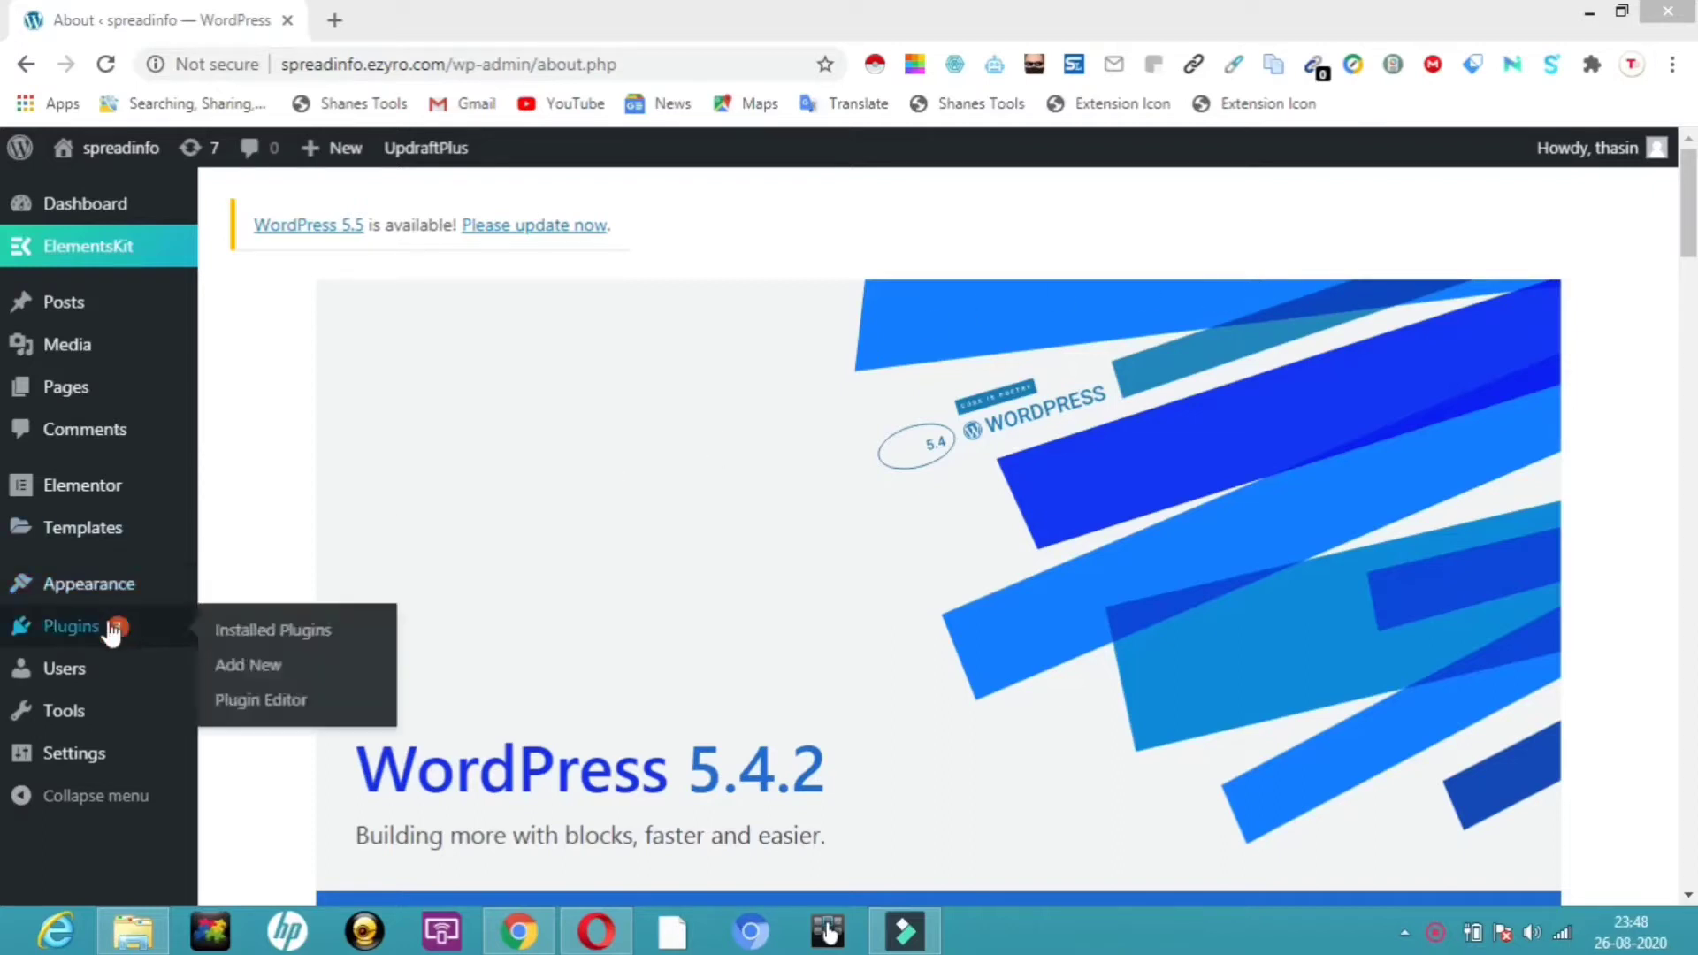
click(254, 670)
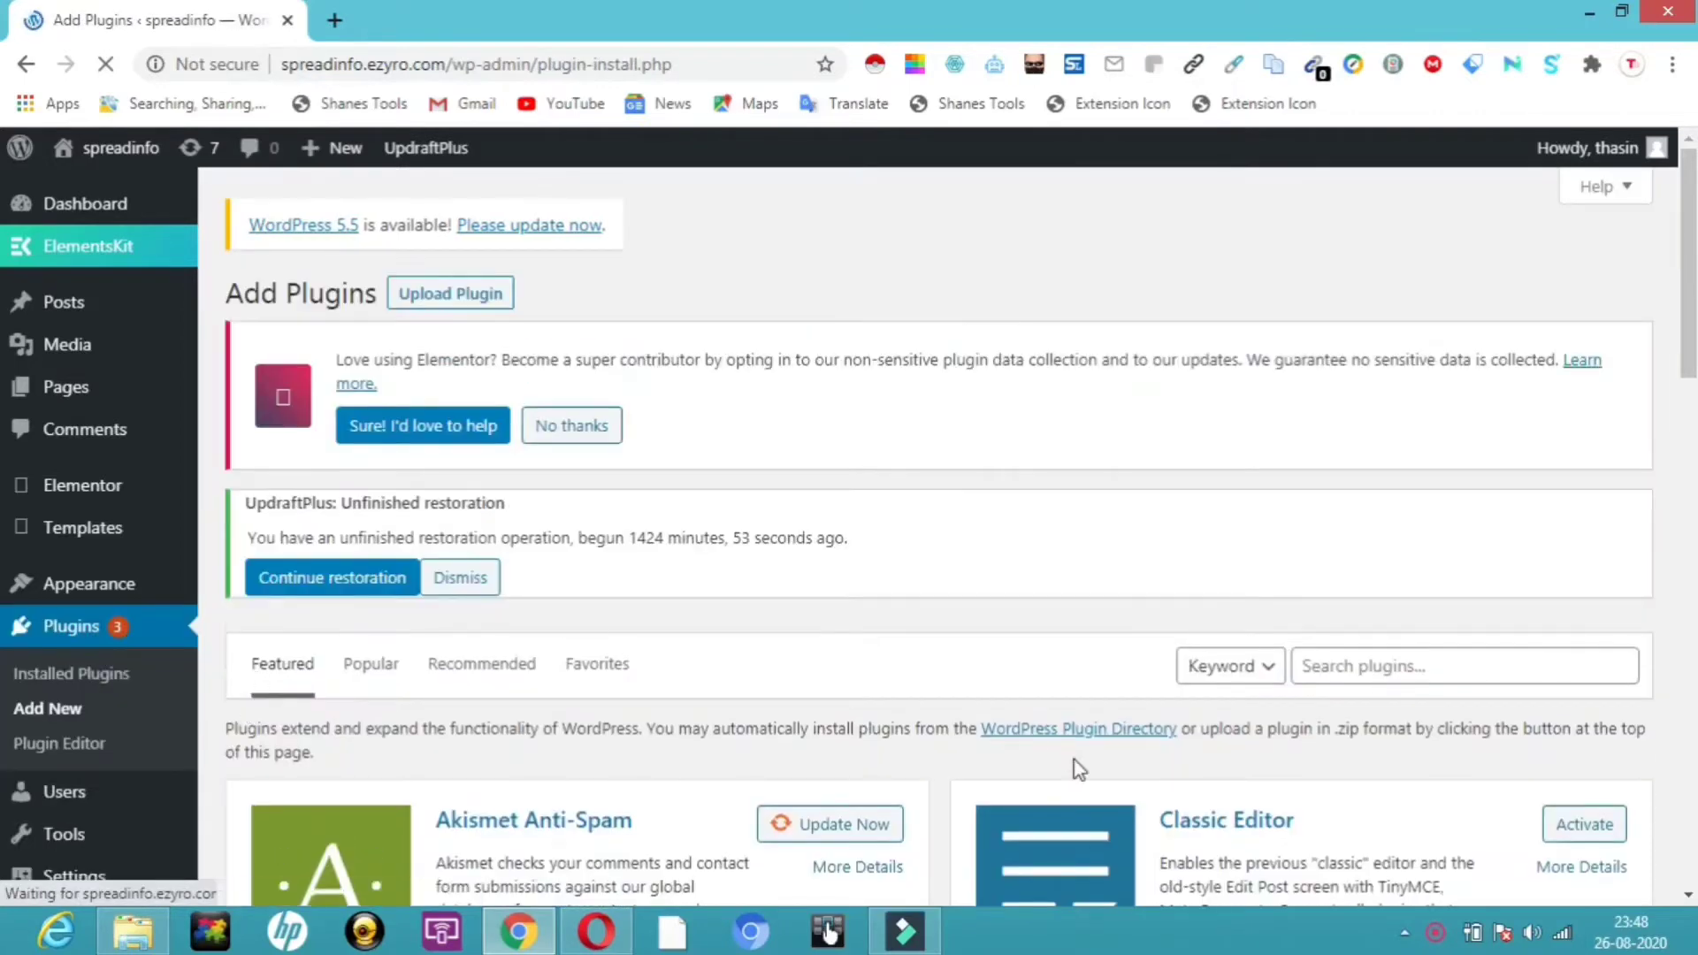
click(1325, 665)
text(cl)
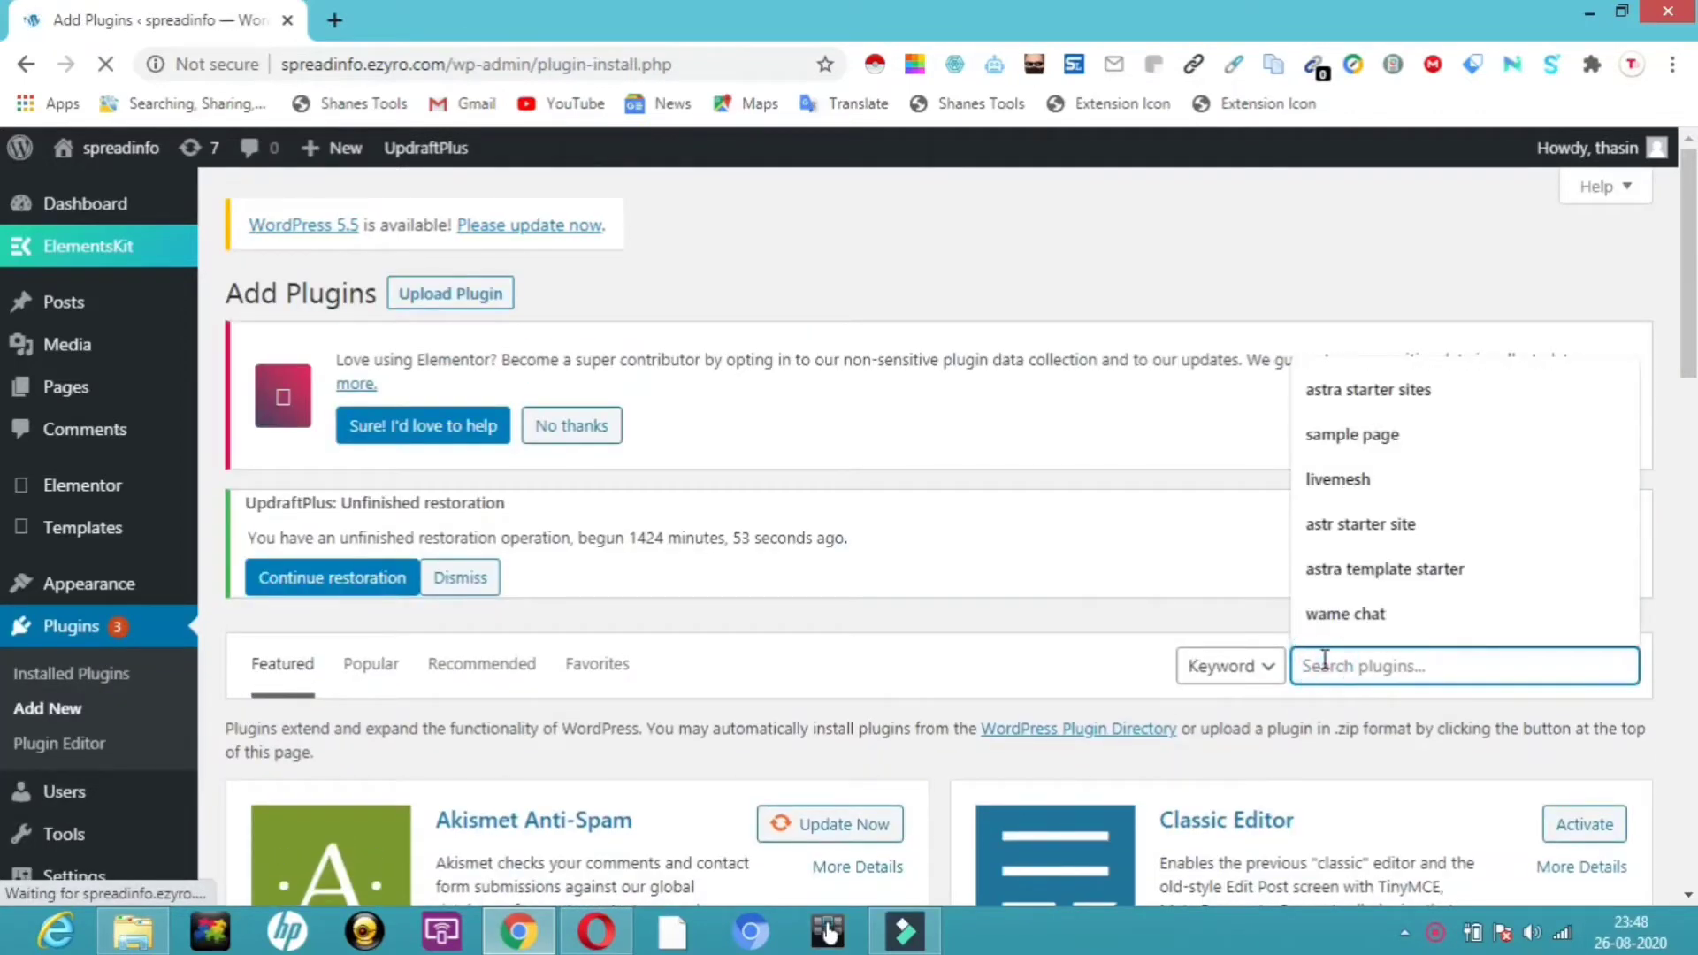
text(ick )
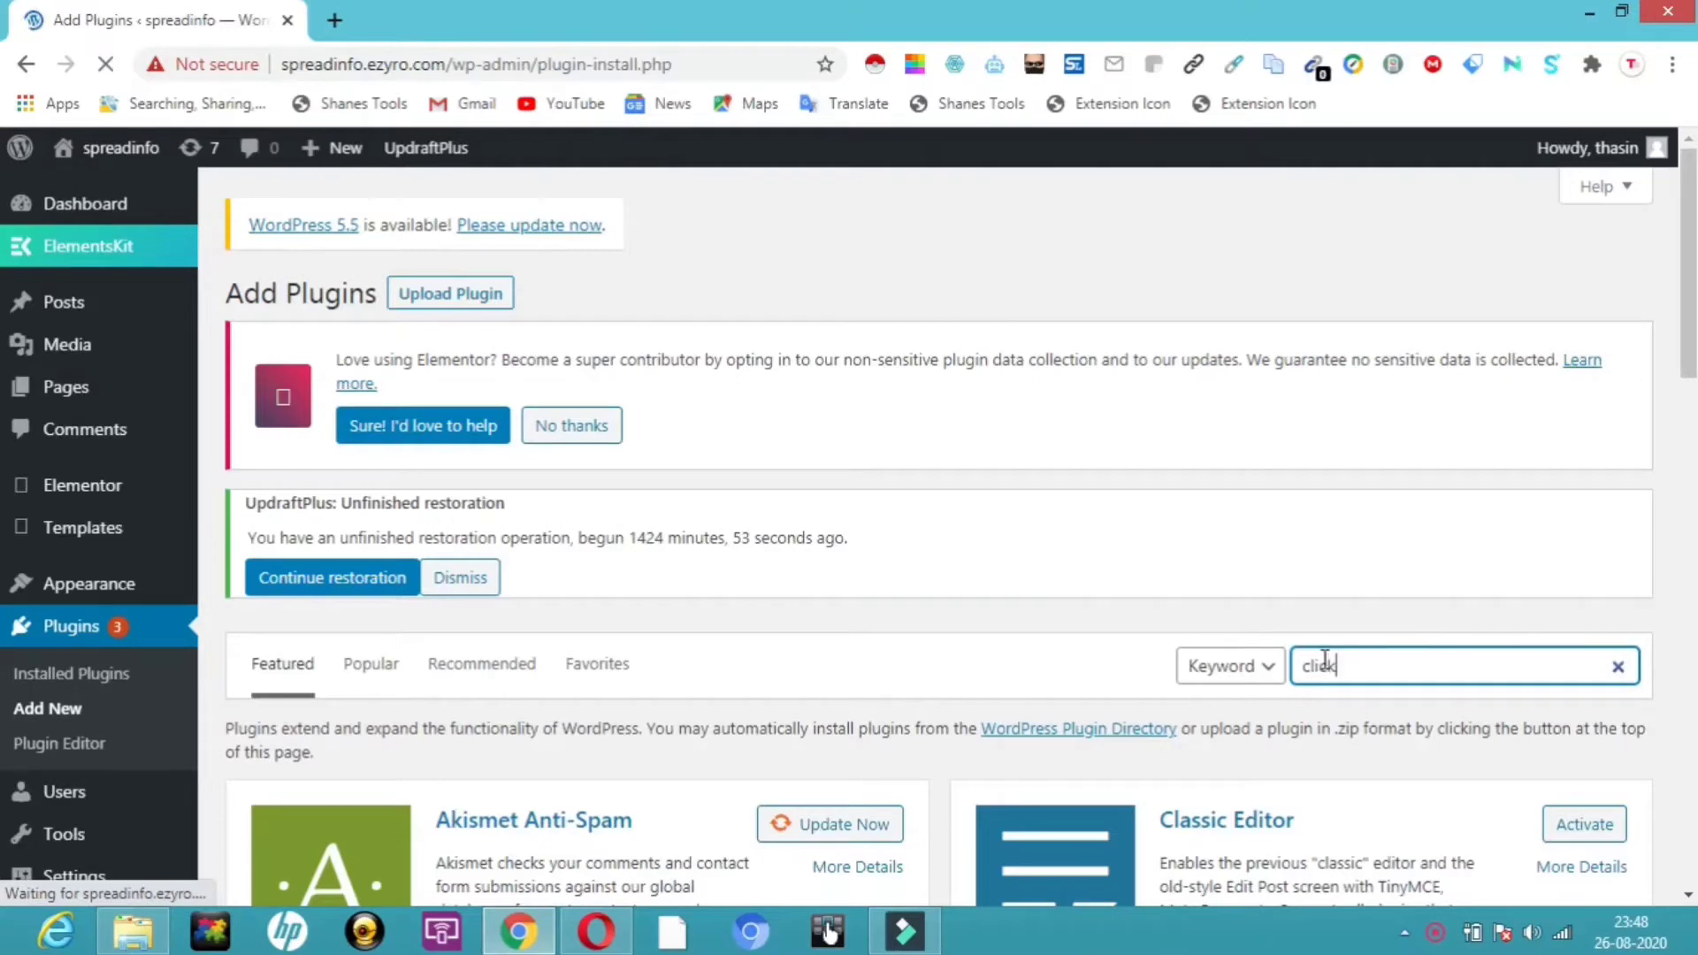
text(to )
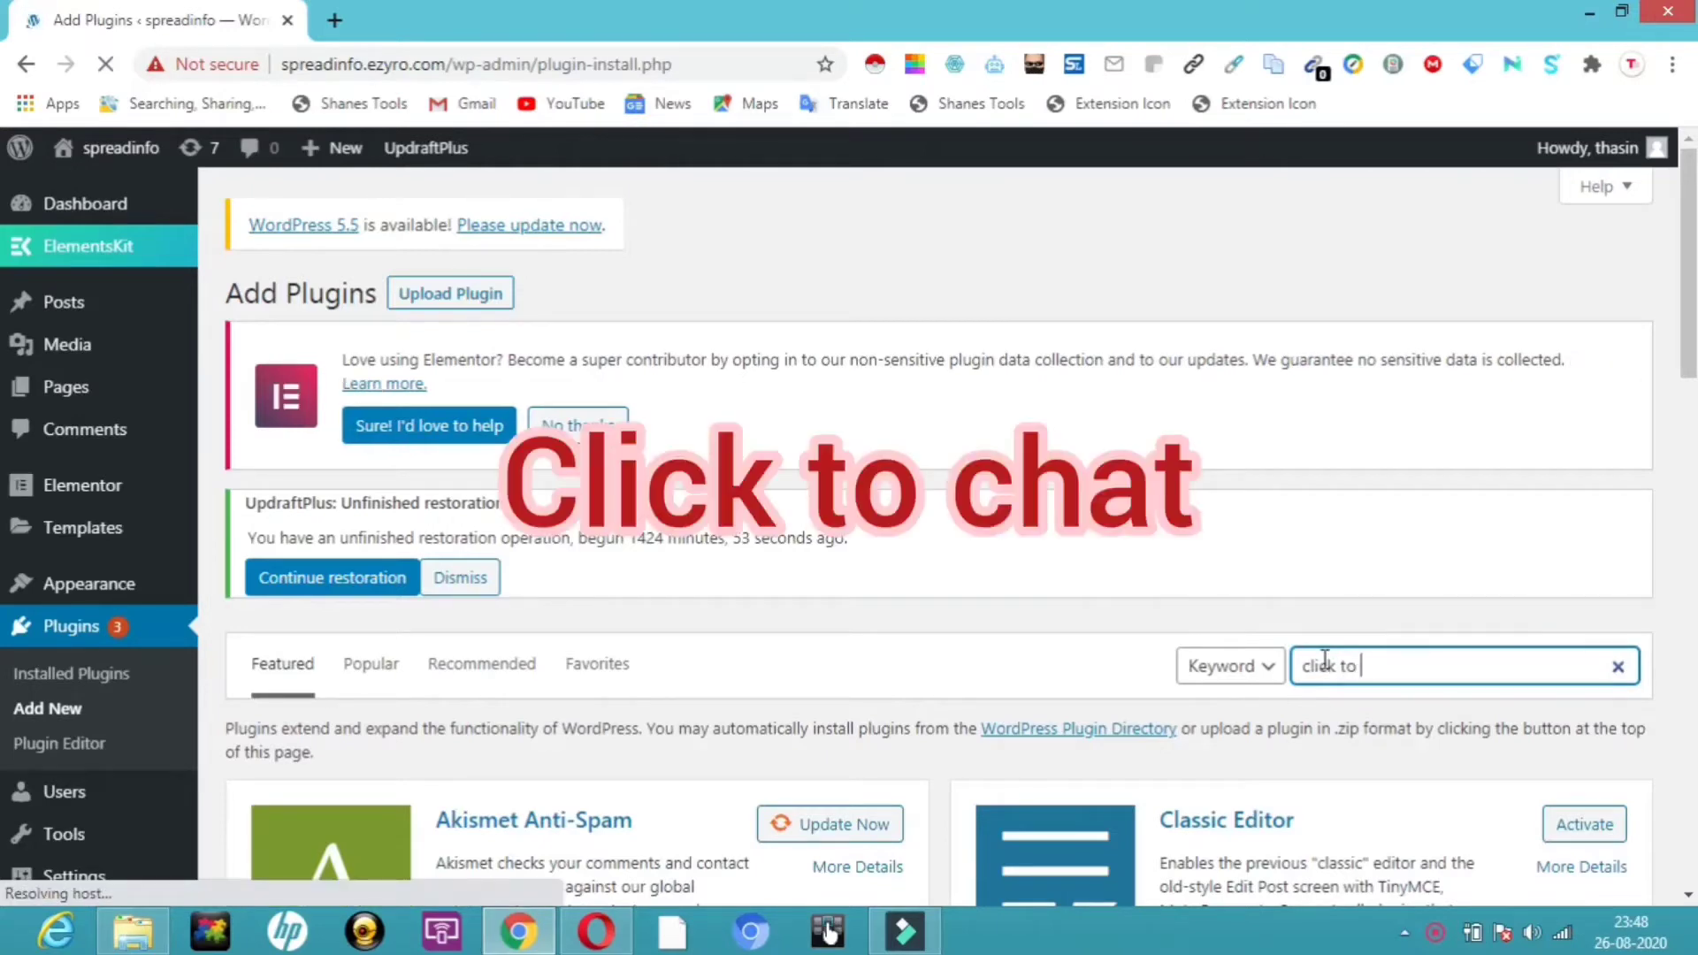
text(chat)
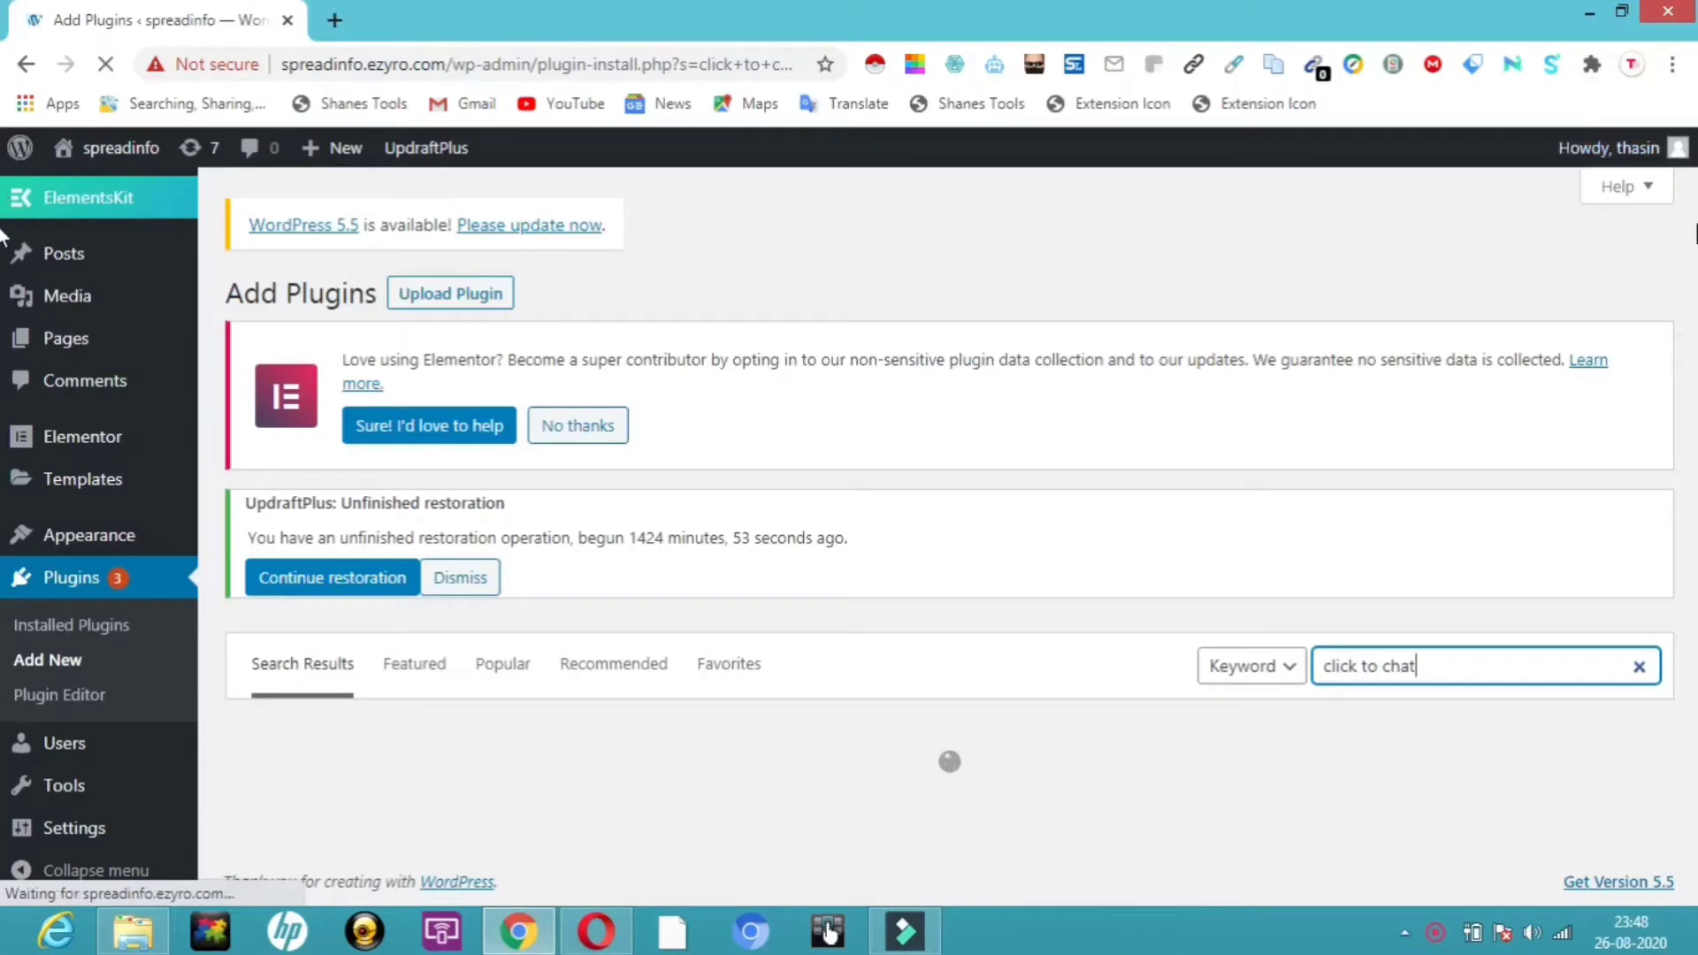
- Find the Click to Chat plugin by HoliThemes in the search results and activate it
drag(1694, 195, 1694, 456)
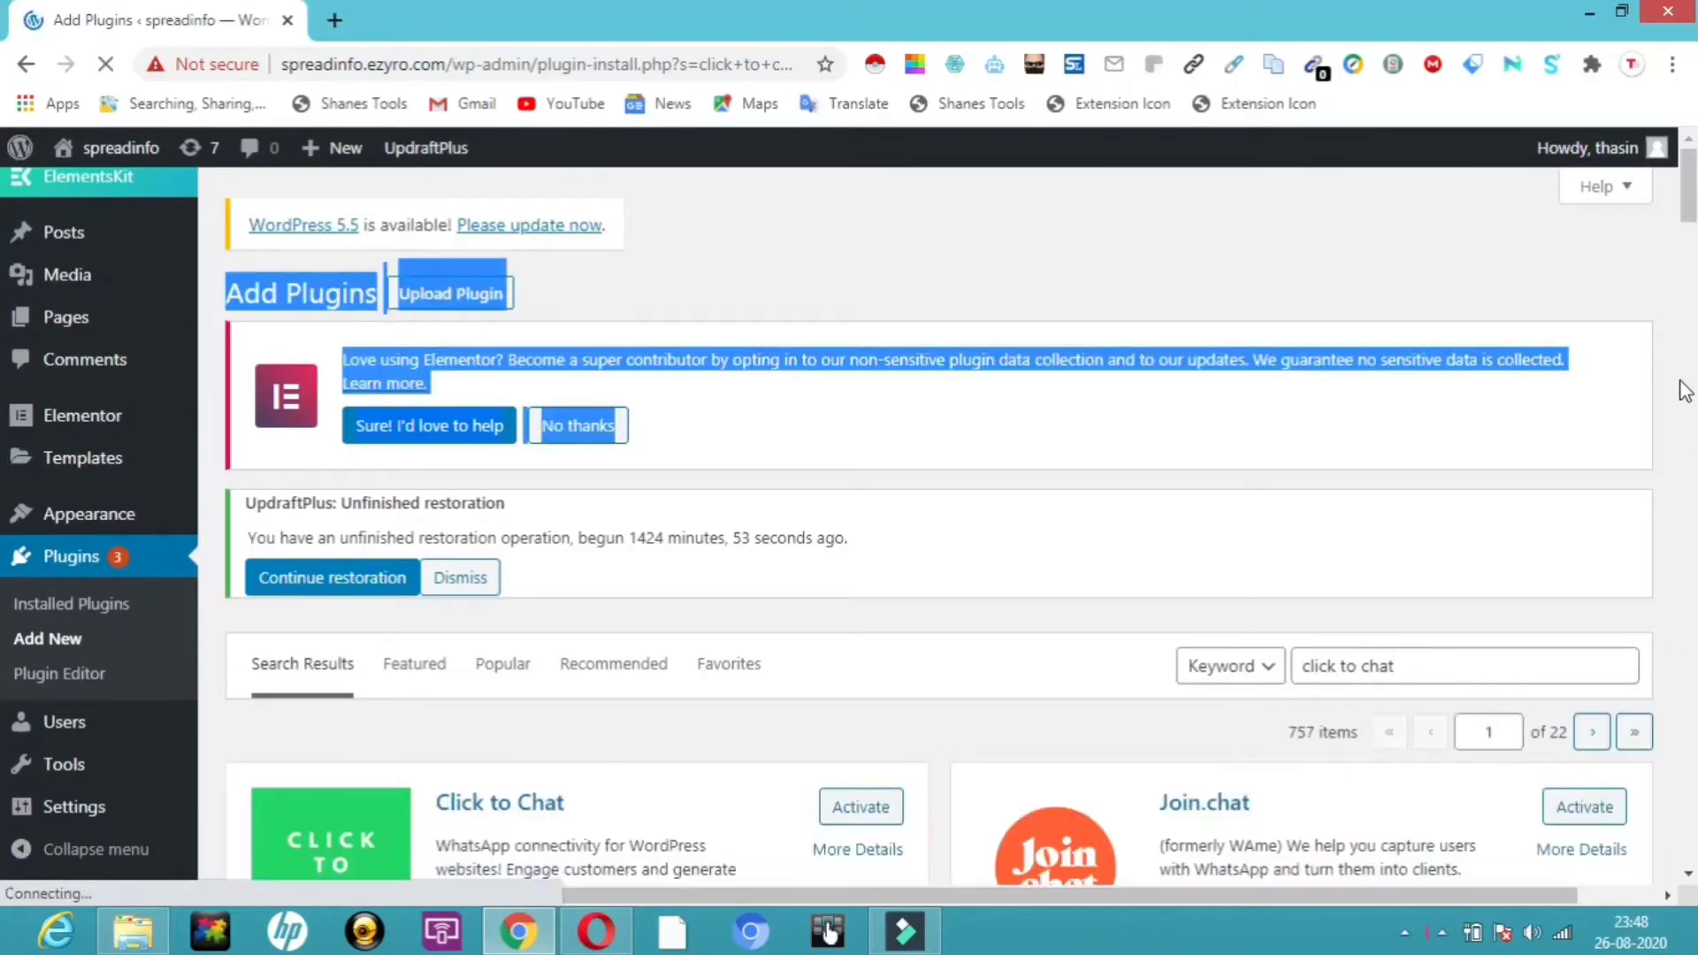
drag(1687, 186, 1687, 301)
scroll(3, 305, up, 4)
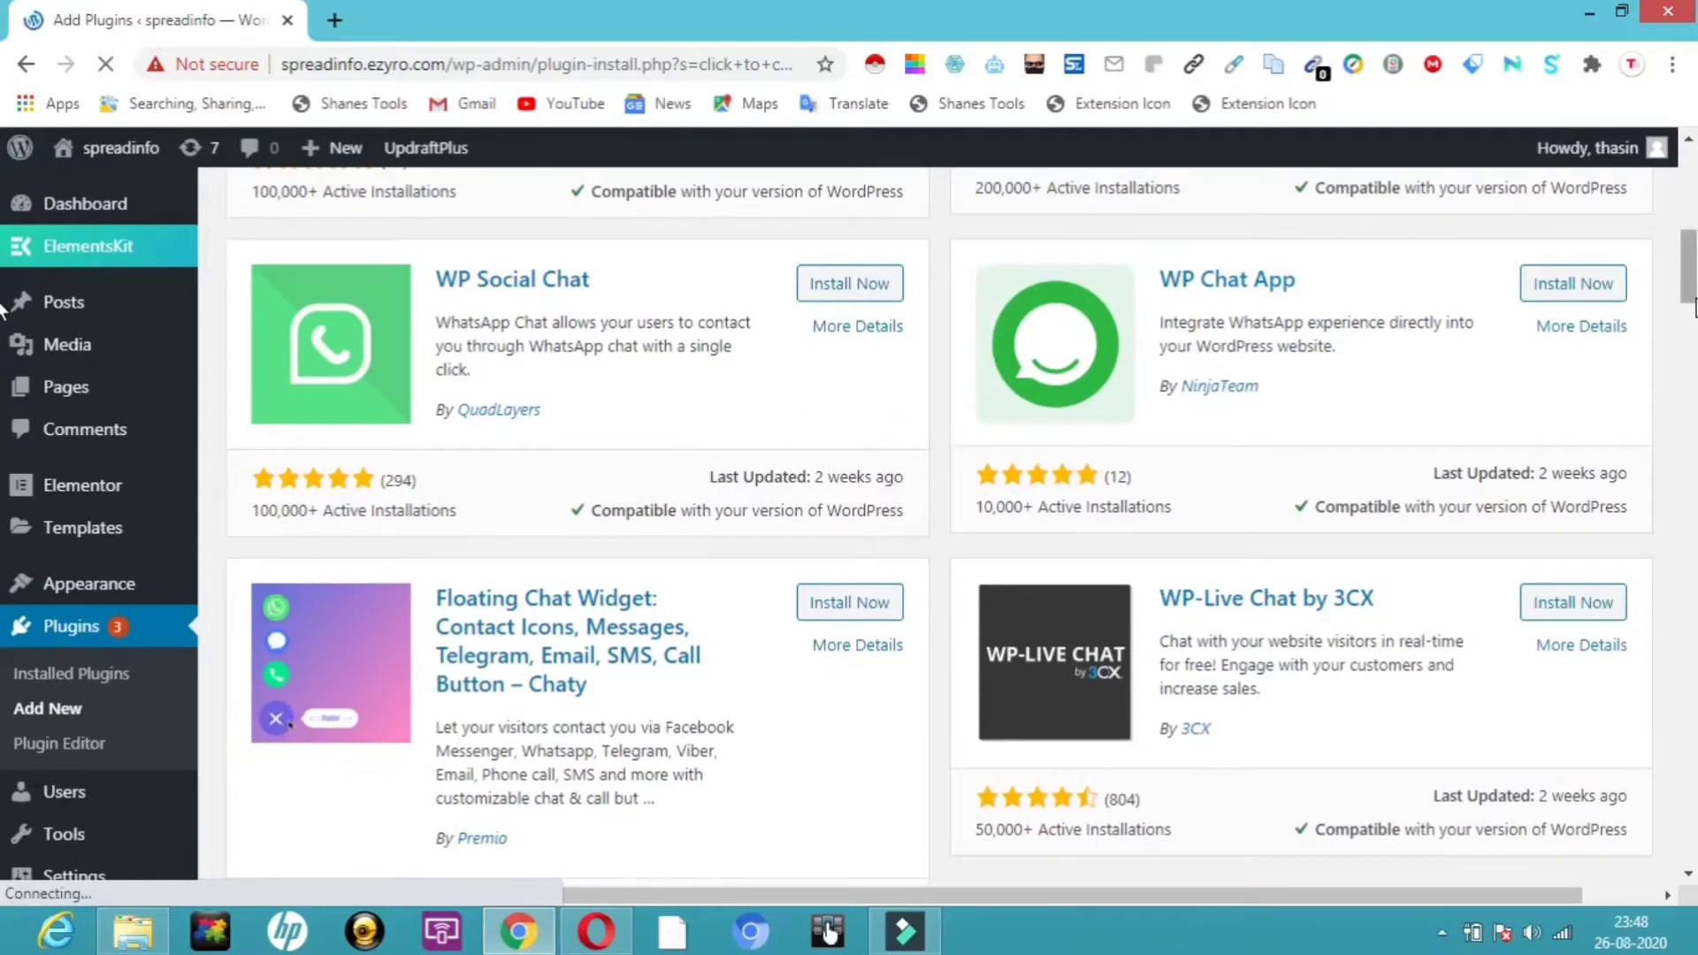
scroll(3, 305, up, 3)
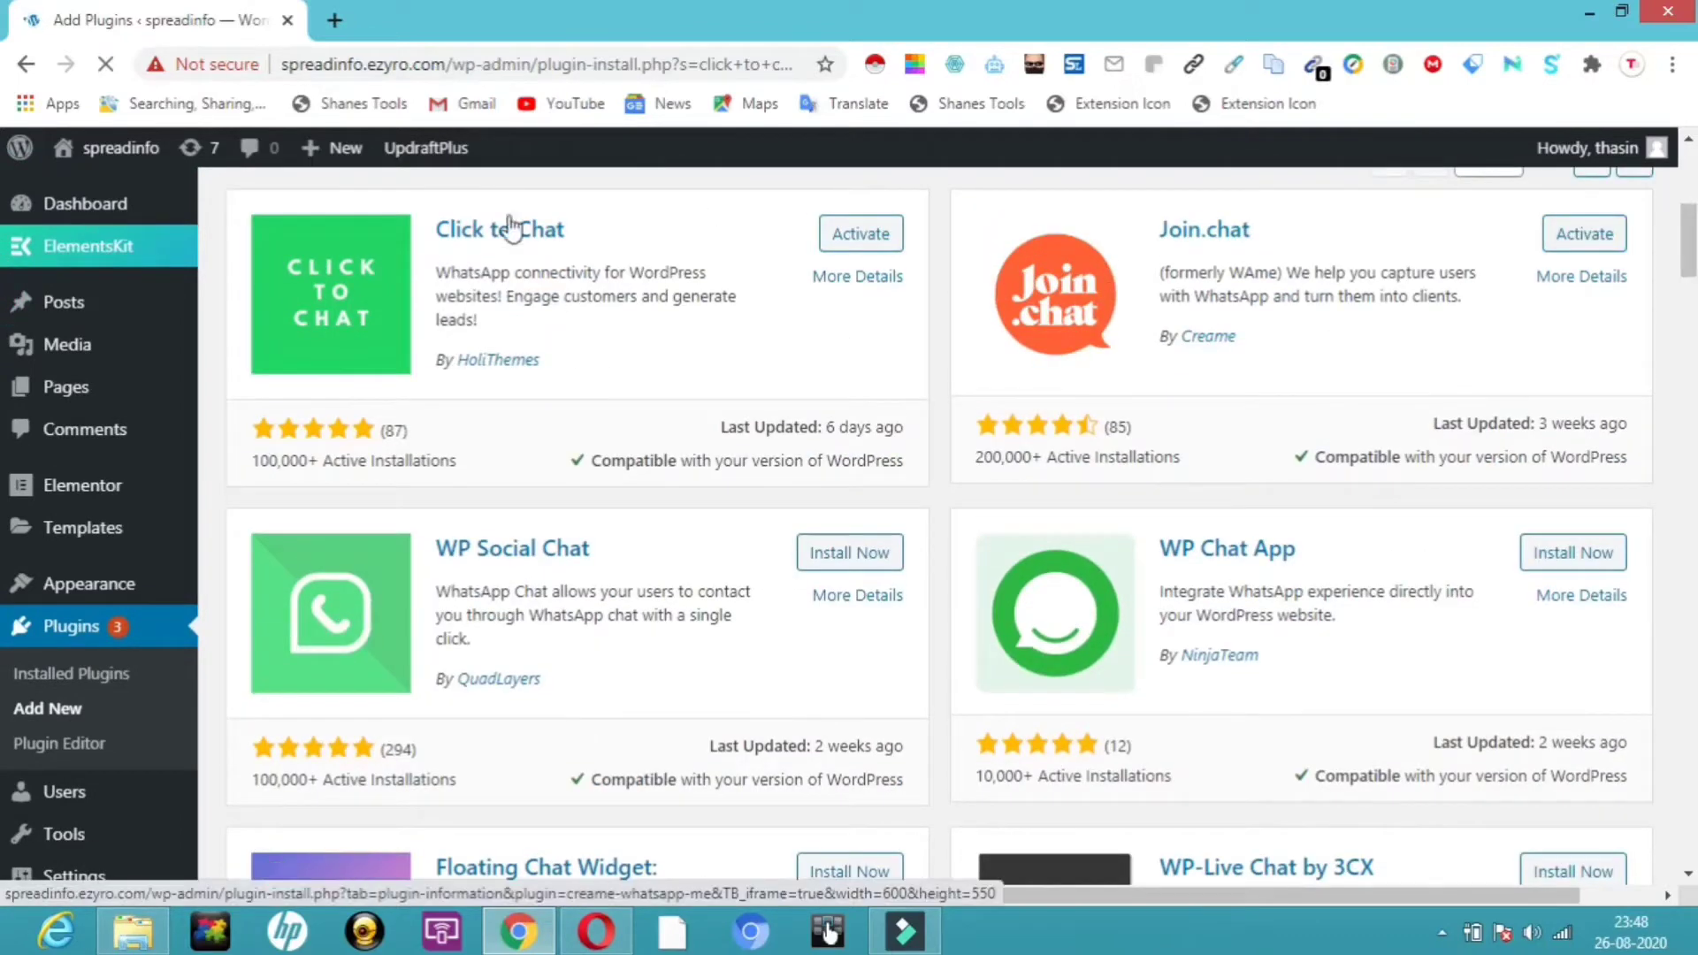
click(863, 237)
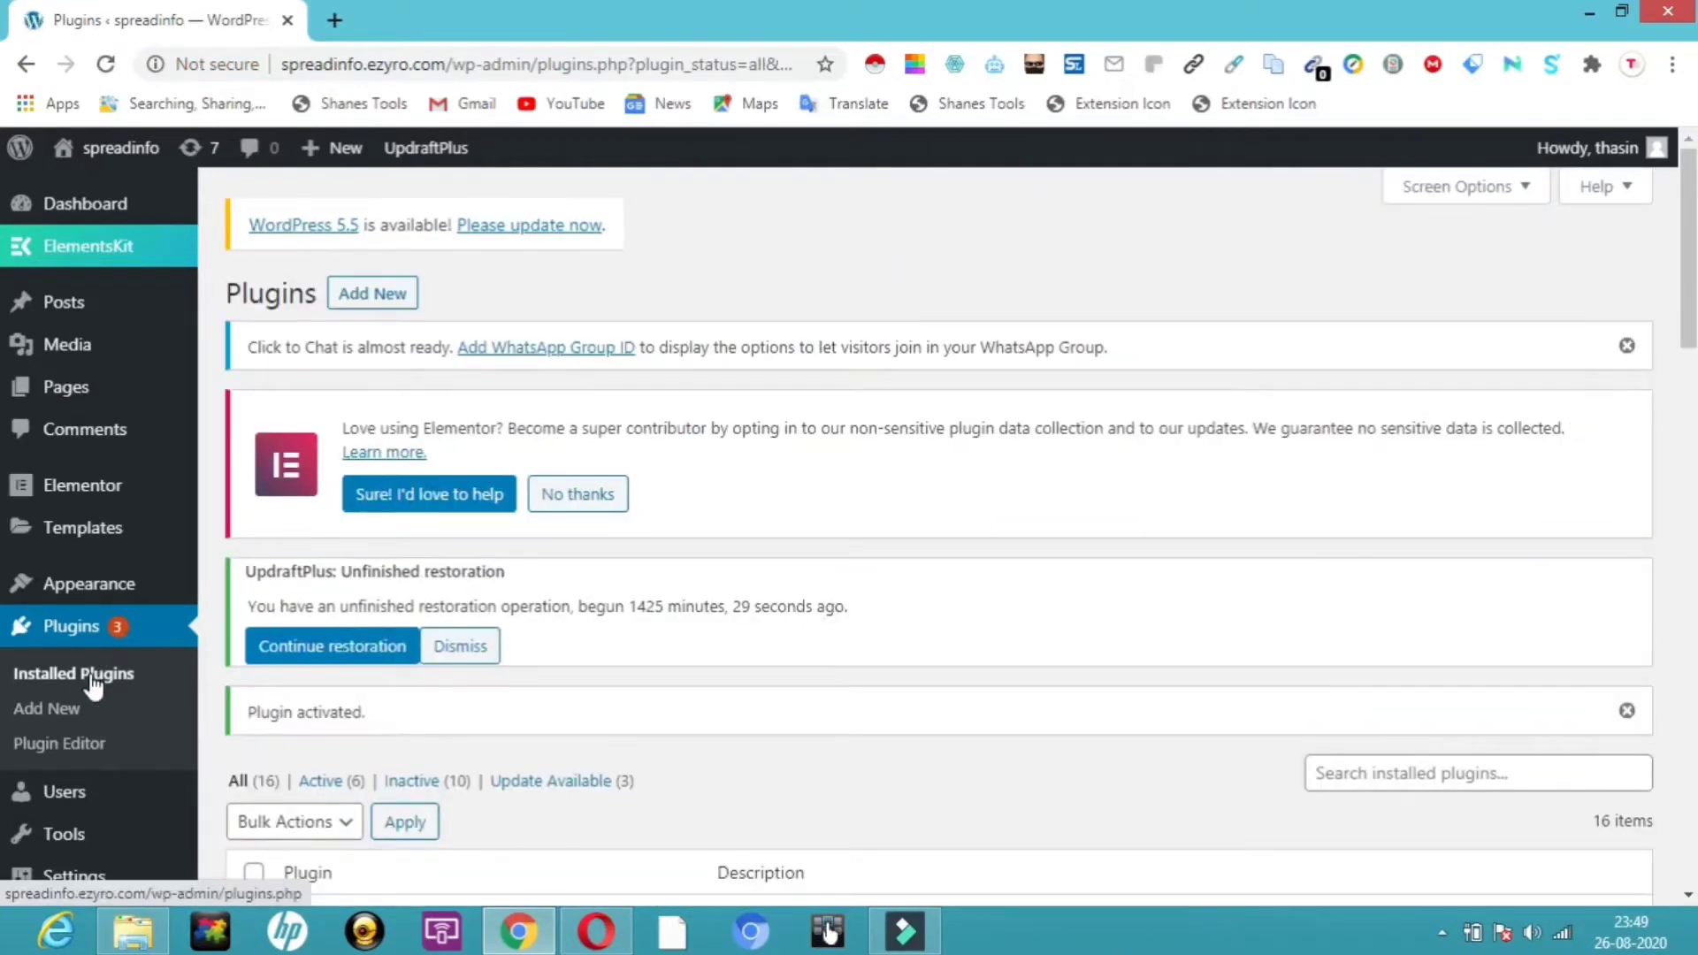
- Open the settings of the Click to Chat plugin from the list of installed plugins
click(91, 676)
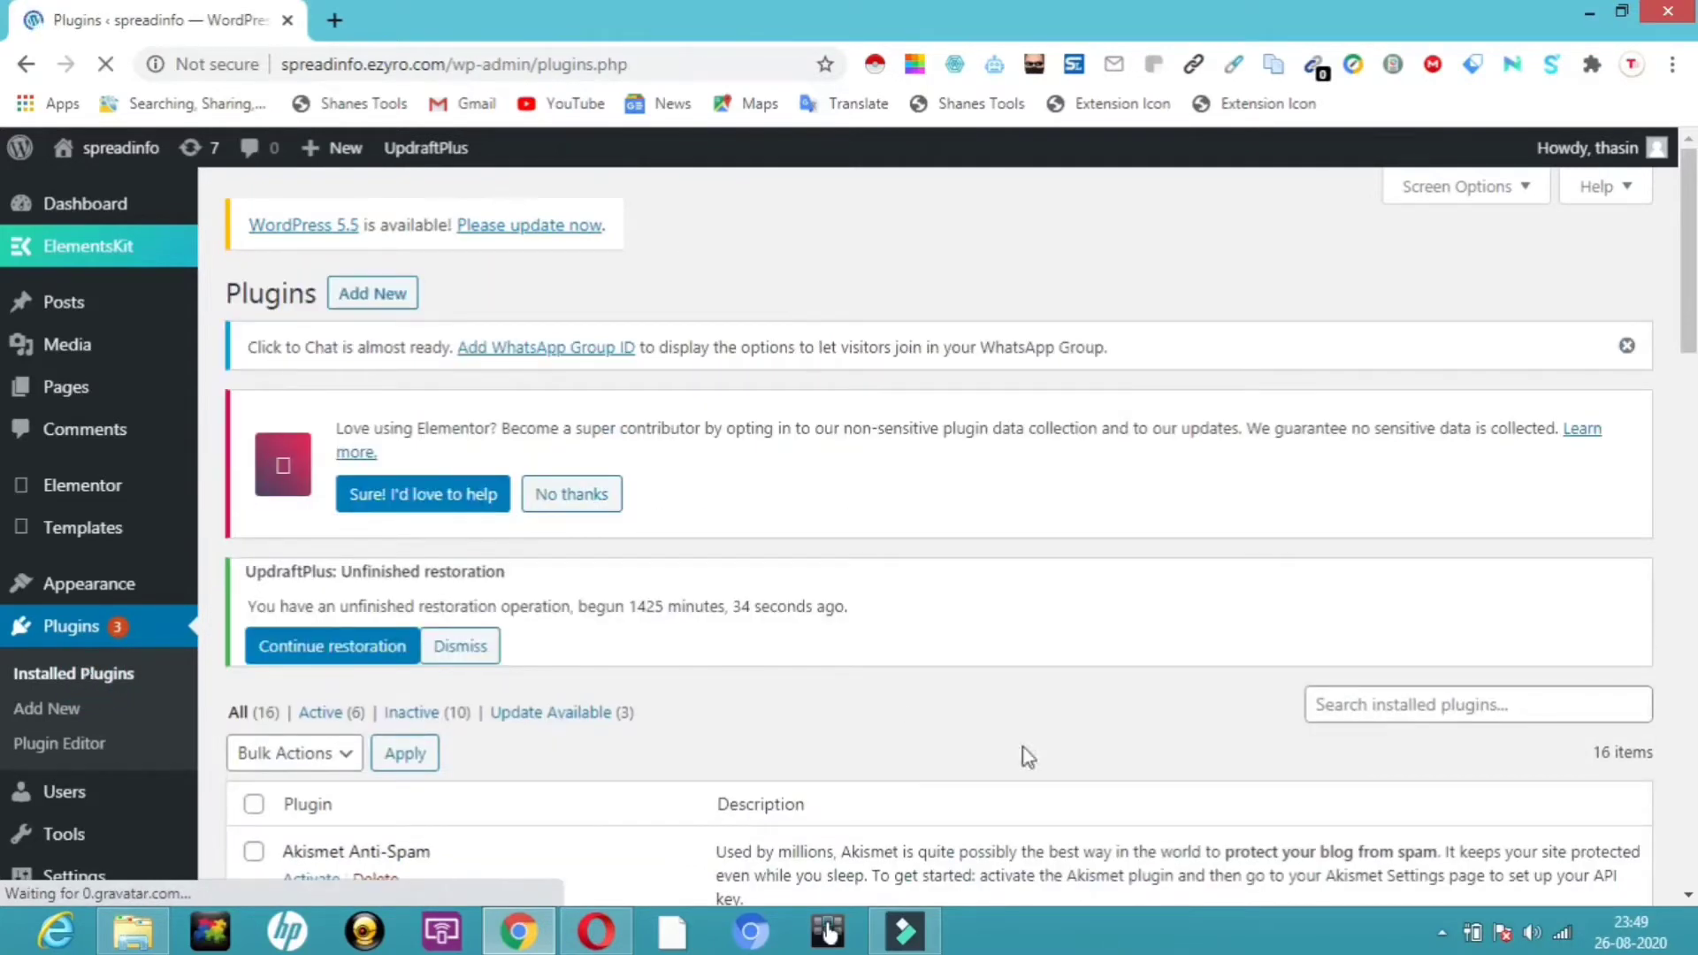
scroll(3, 398, down, 4)
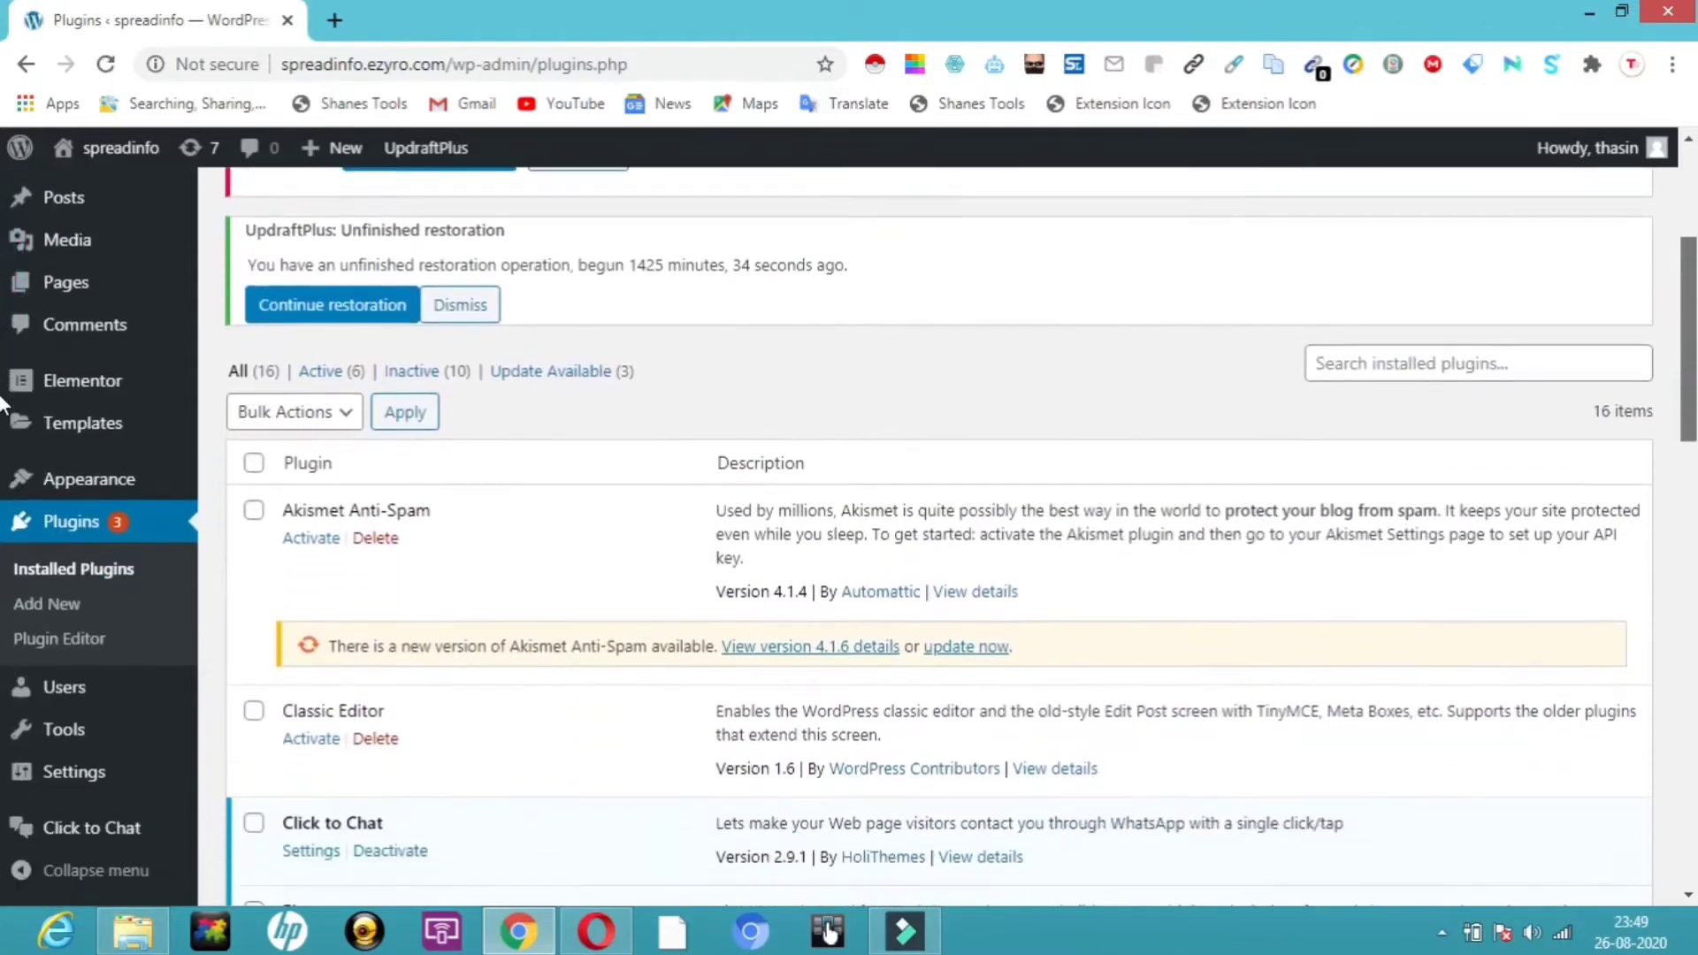
scroll(4, 405, down, 5)
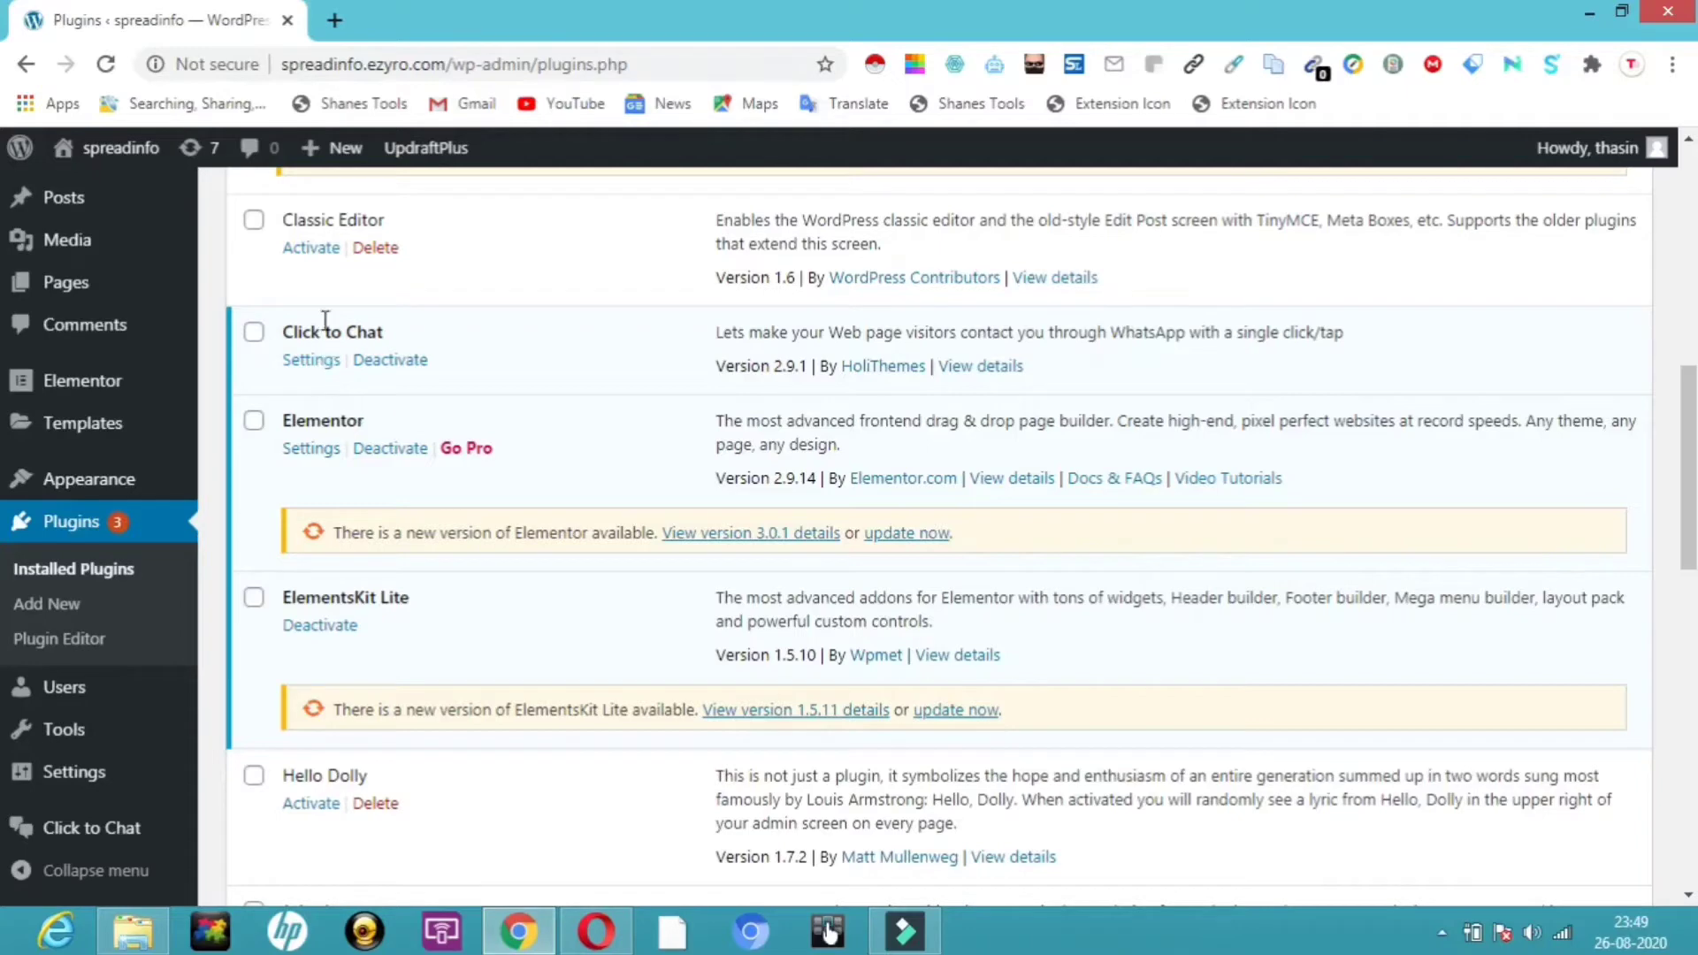
click(304, 362)
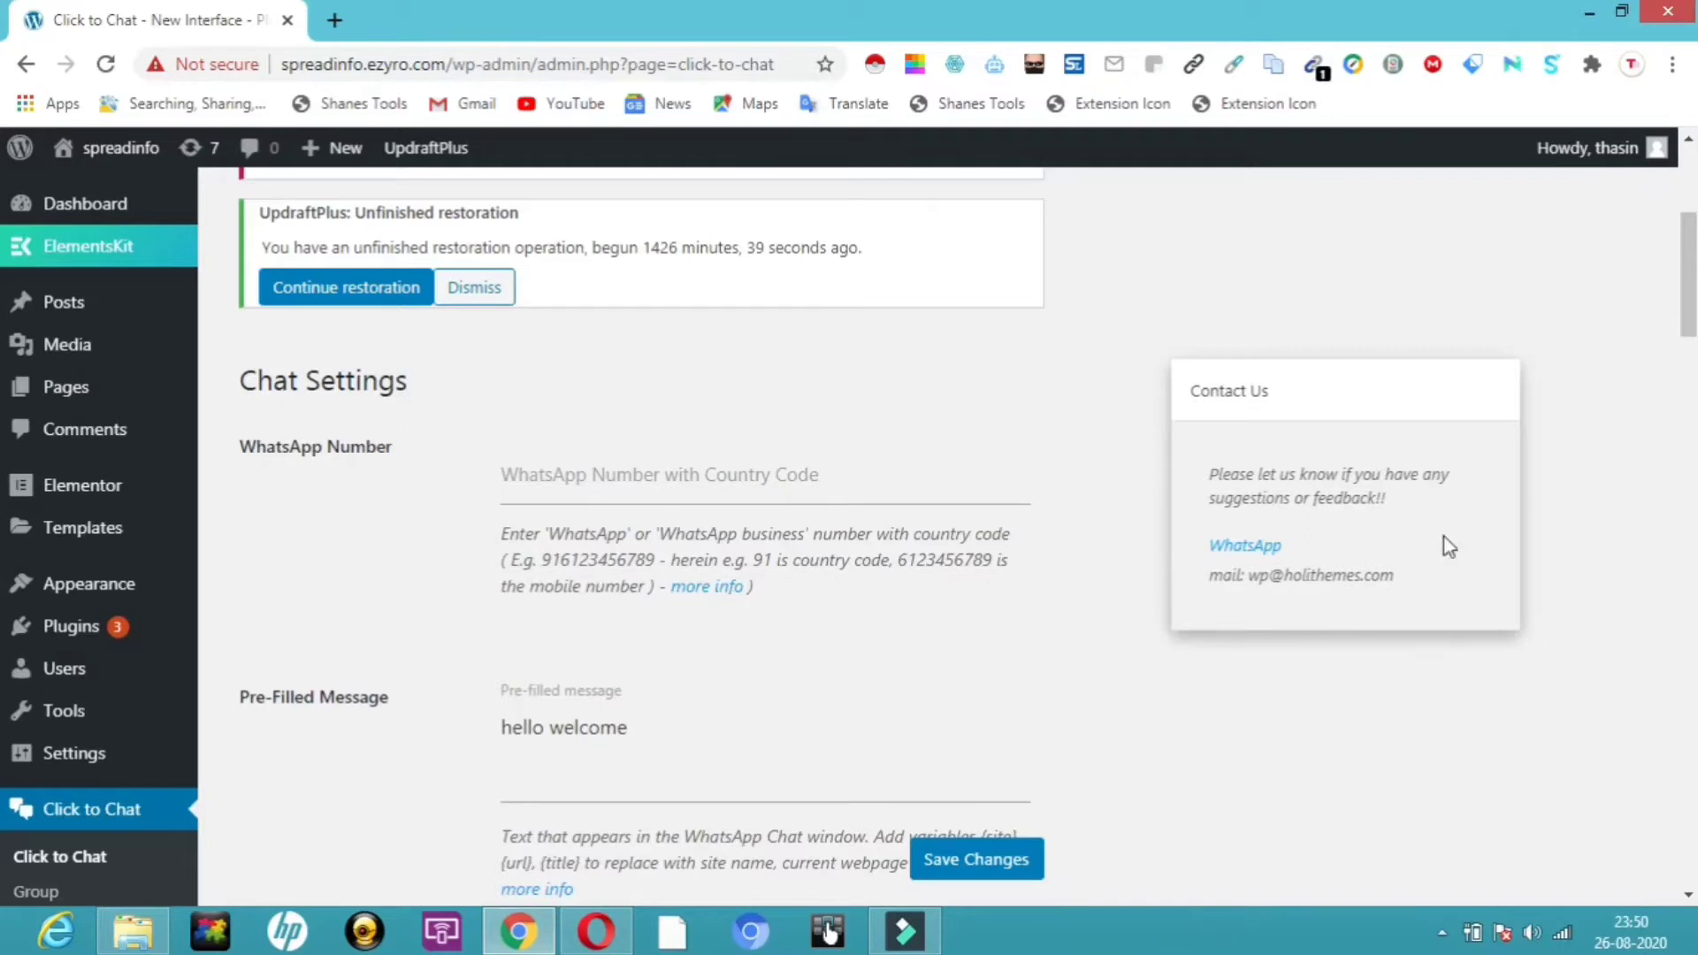
- Shorten the pre-filled WhatsApp message in the chat settings to "hello"
scroll(1690, 292, down, 4)
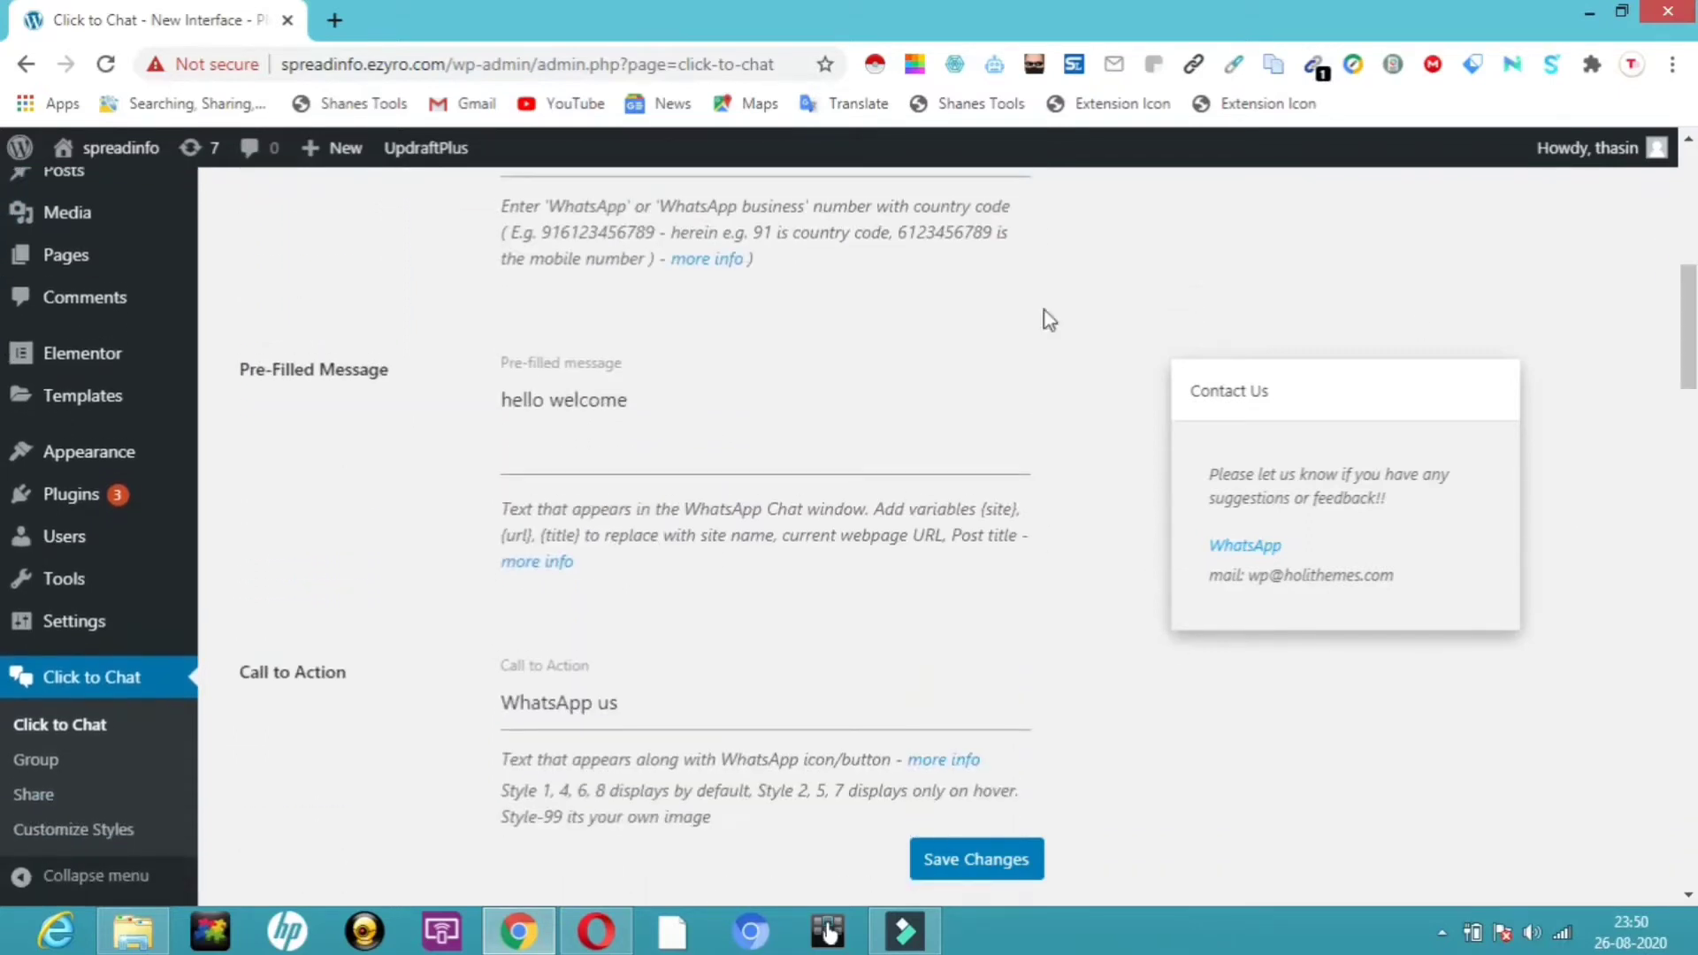
click(647, 404)
key(BackSpace)
key(BackSpace)
key(BackSpace)
key(BackSpace)
key(BackSpace)
key(BackSpace)
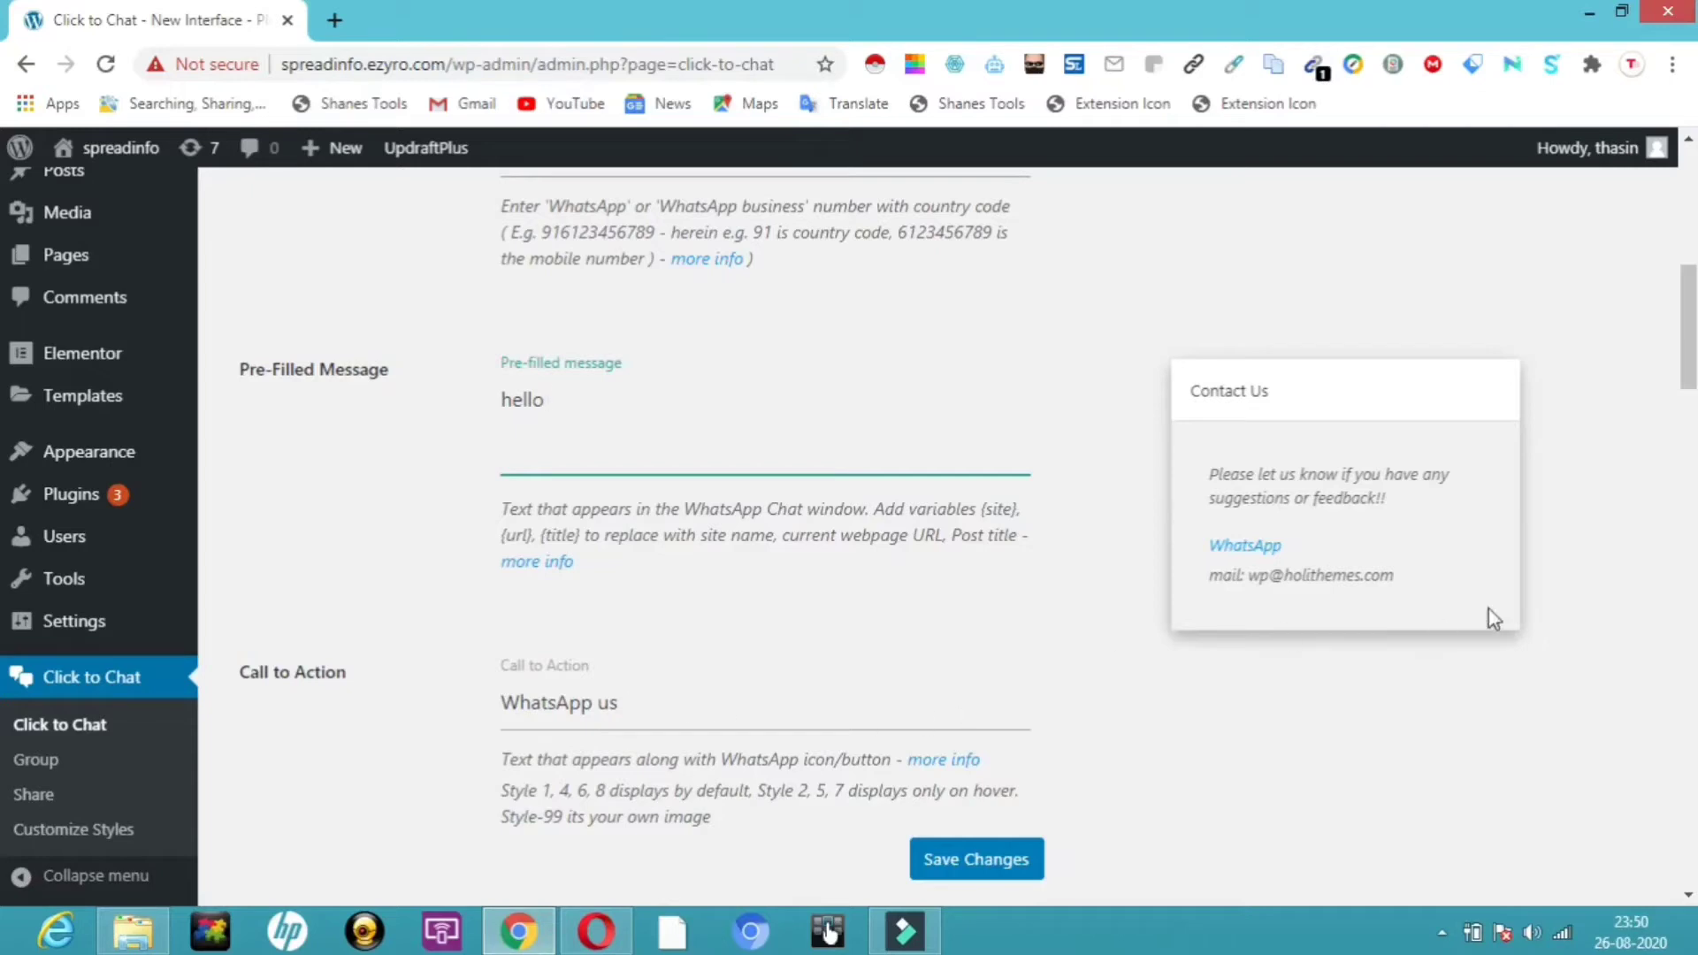
- Look through the available chat button styles for desktop and close the list without choosing another one
drag(1690, 381, 3, 429)
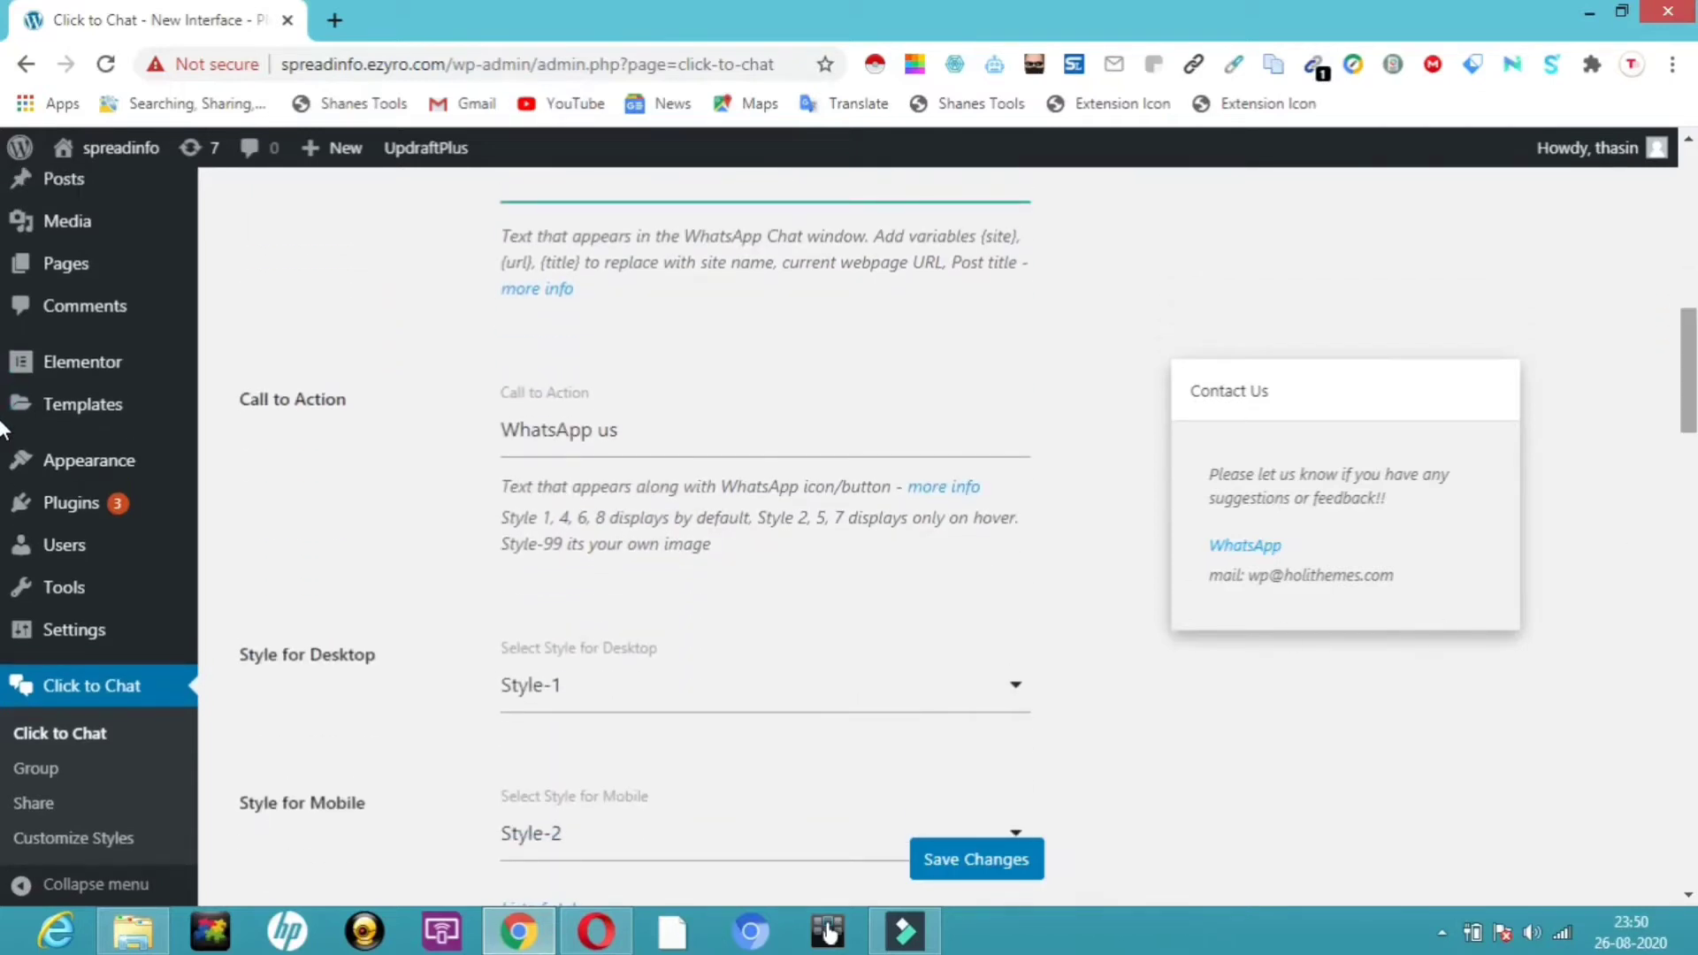
scroll(436, 524, down, 2)
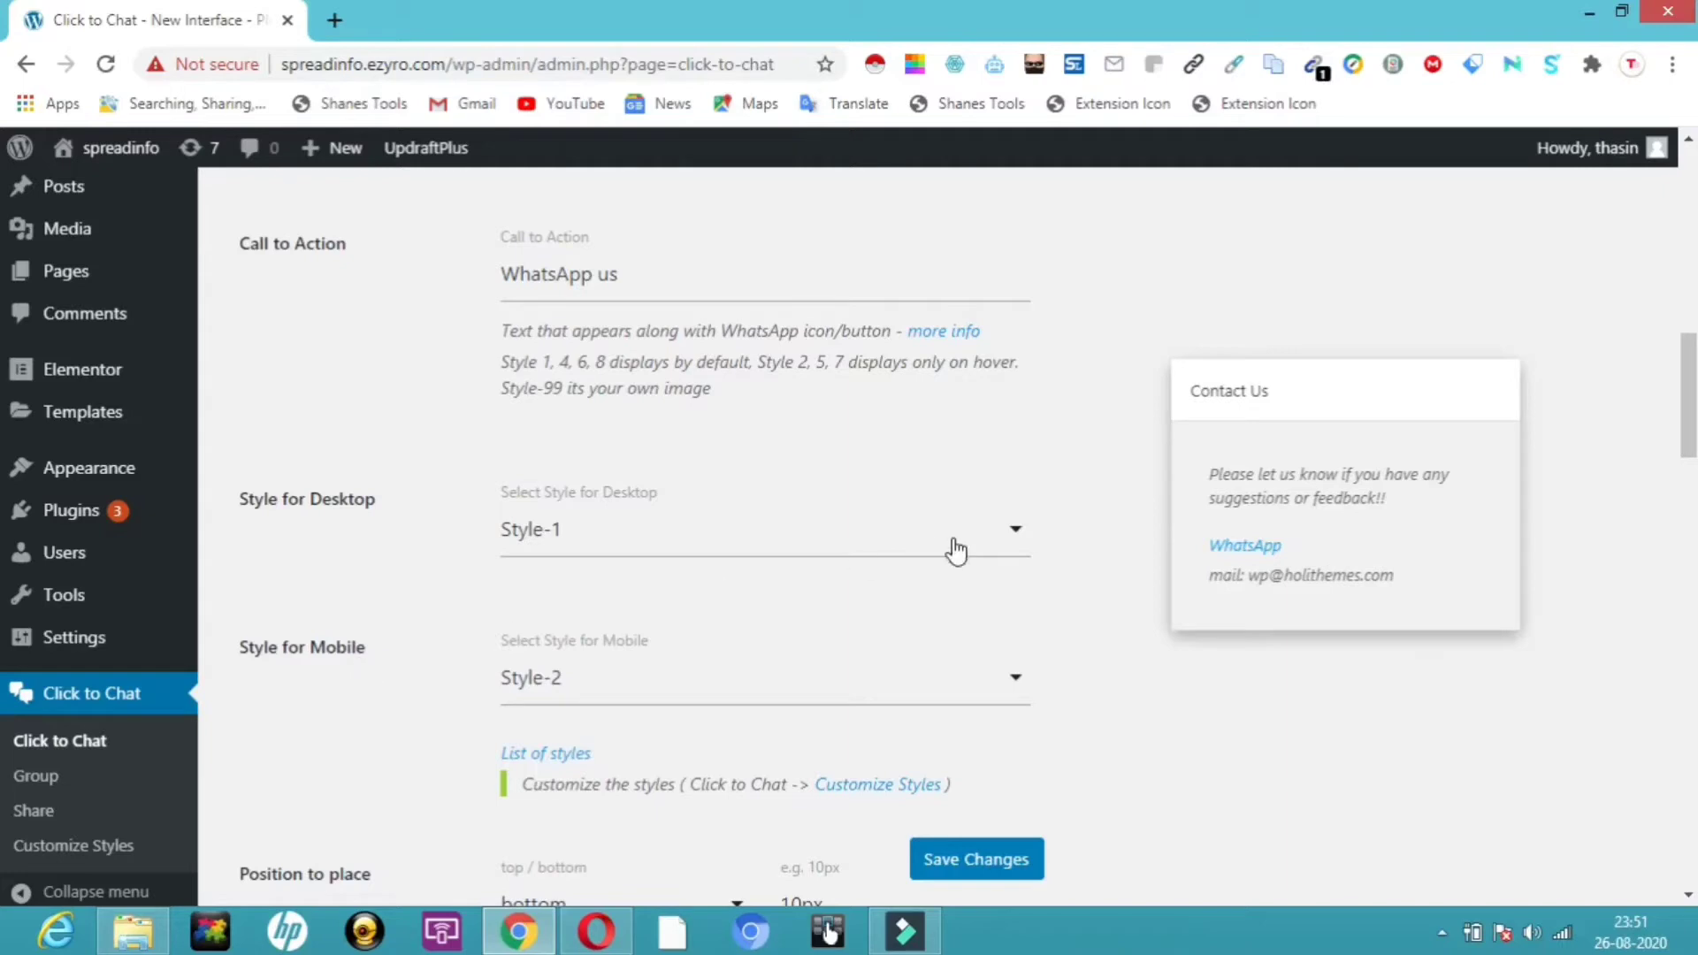
click(1022, 535)
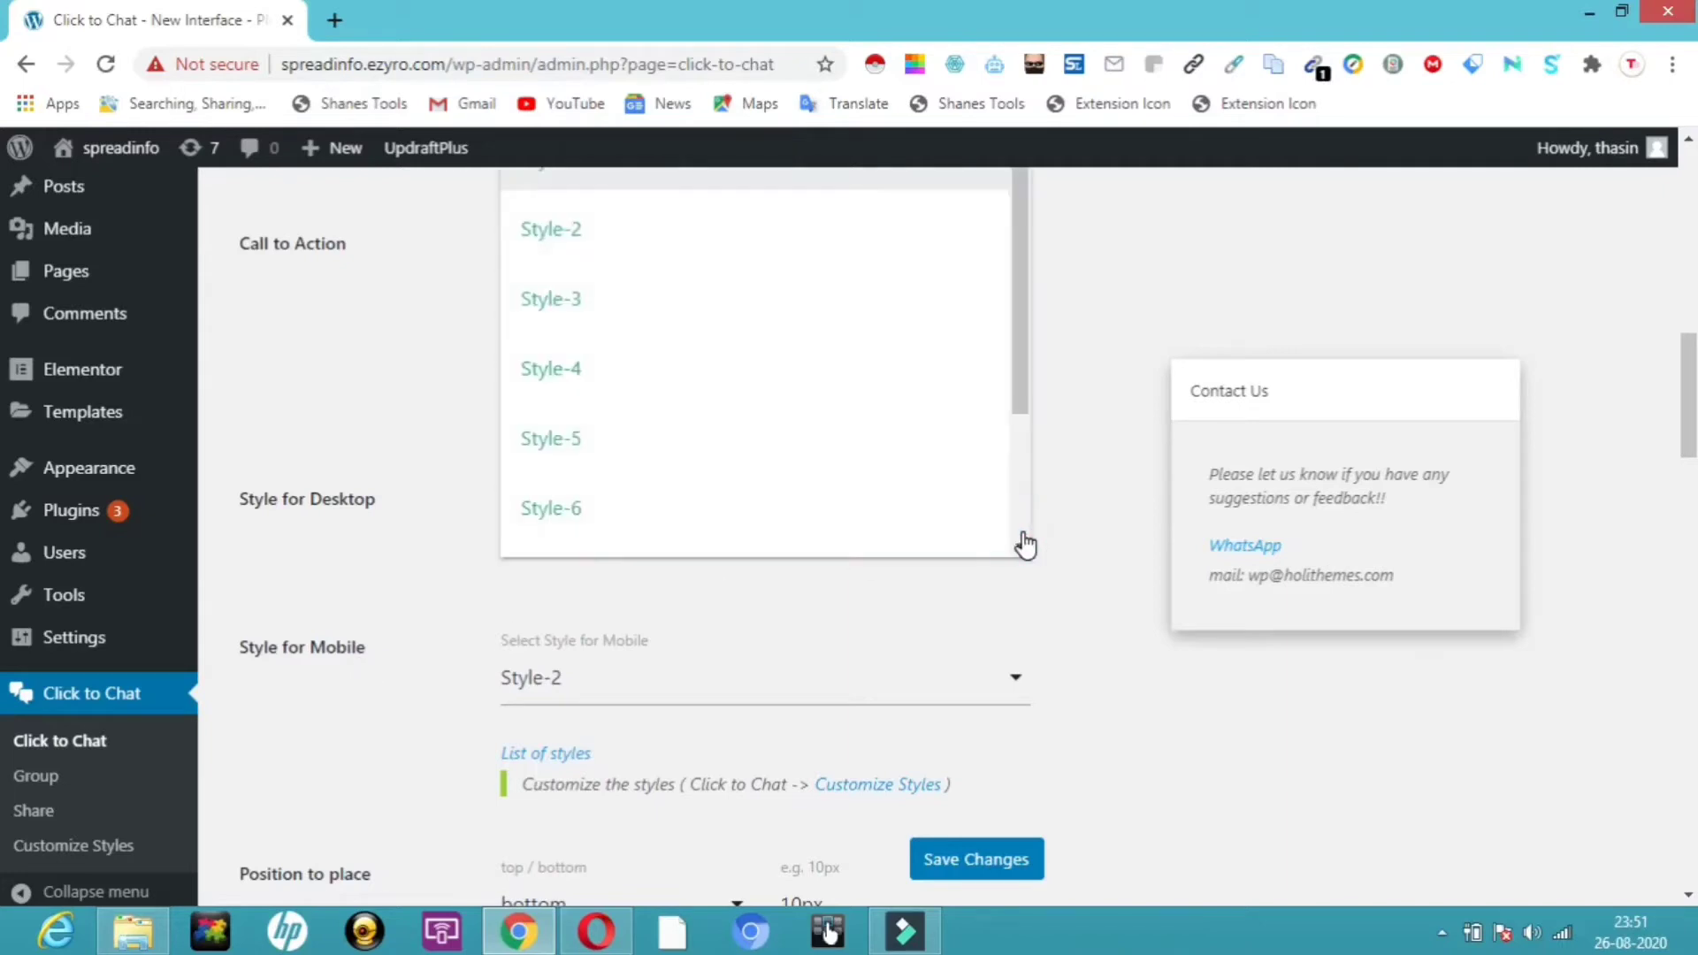
click(1023, 536)
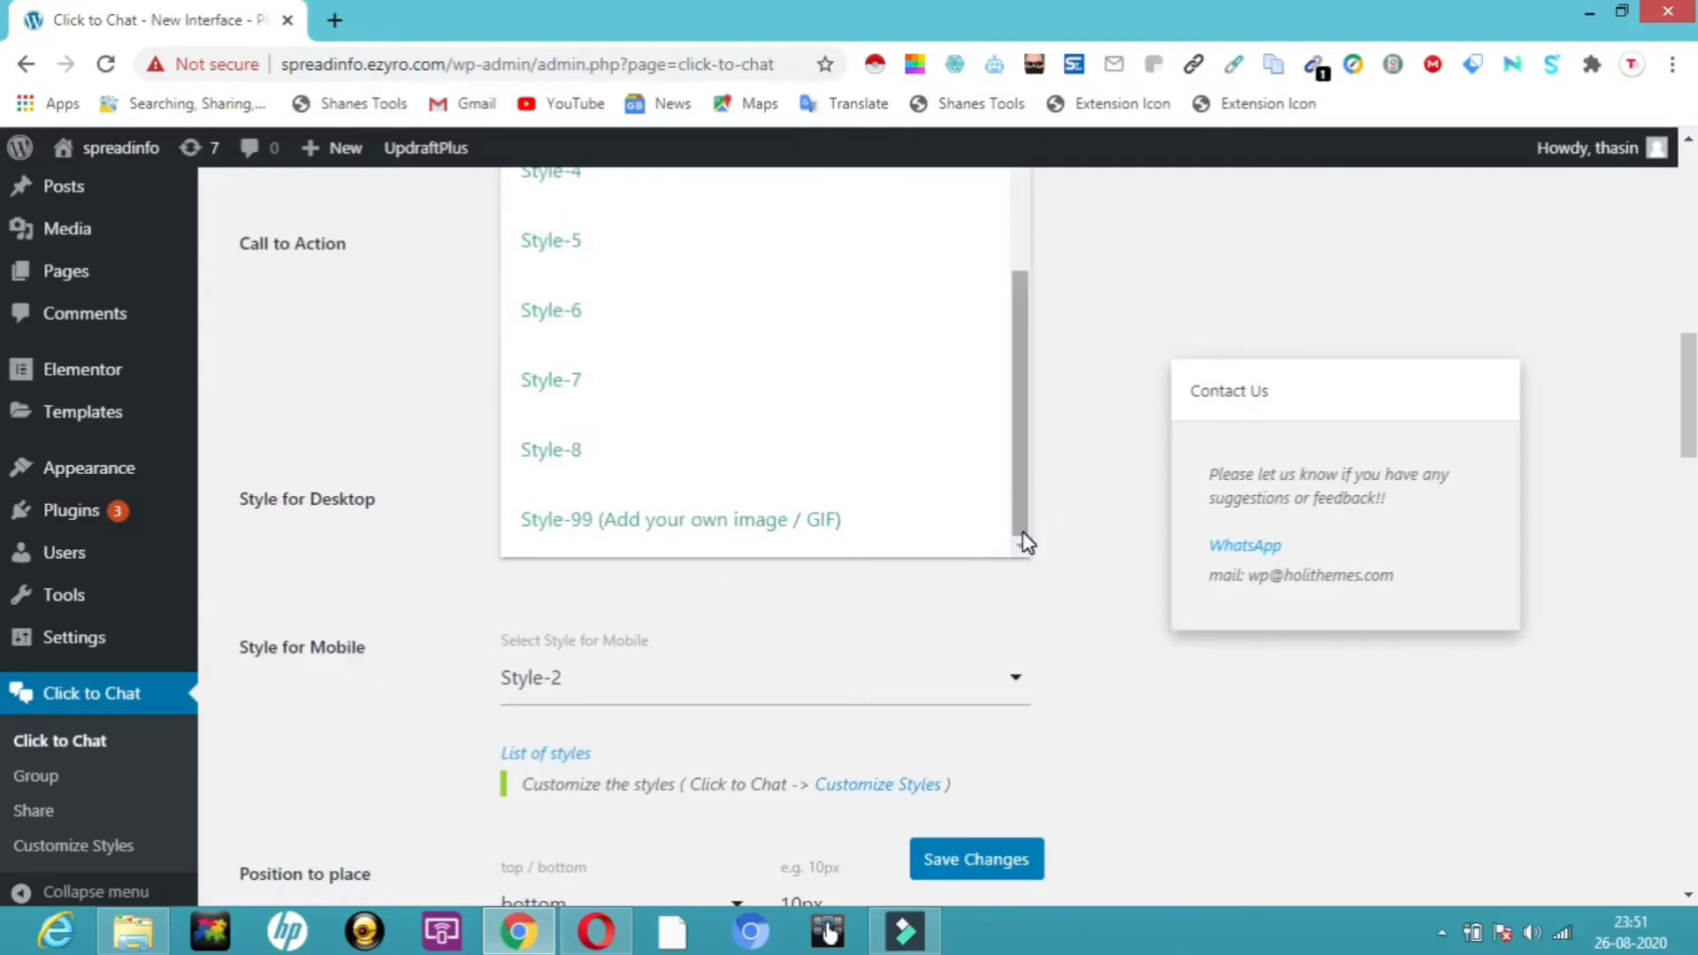
click(971, 607)
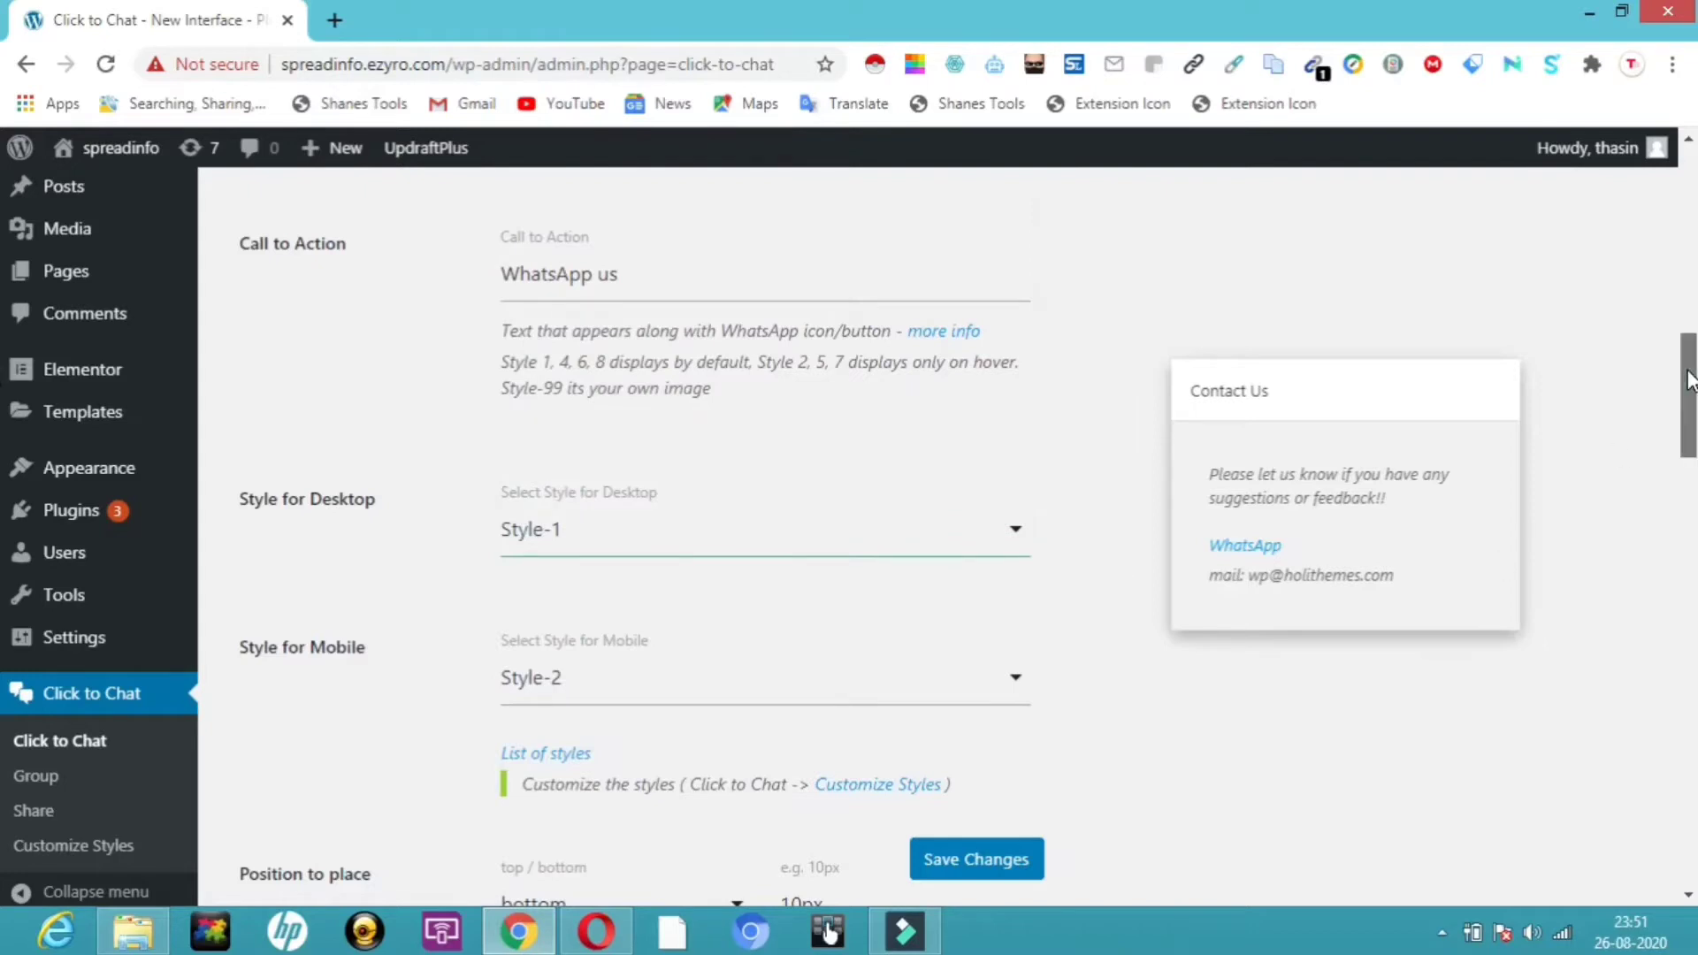
- Check the top/bottom placement options for the chat button and keep bottom
scroll(2, 407, down, 4)
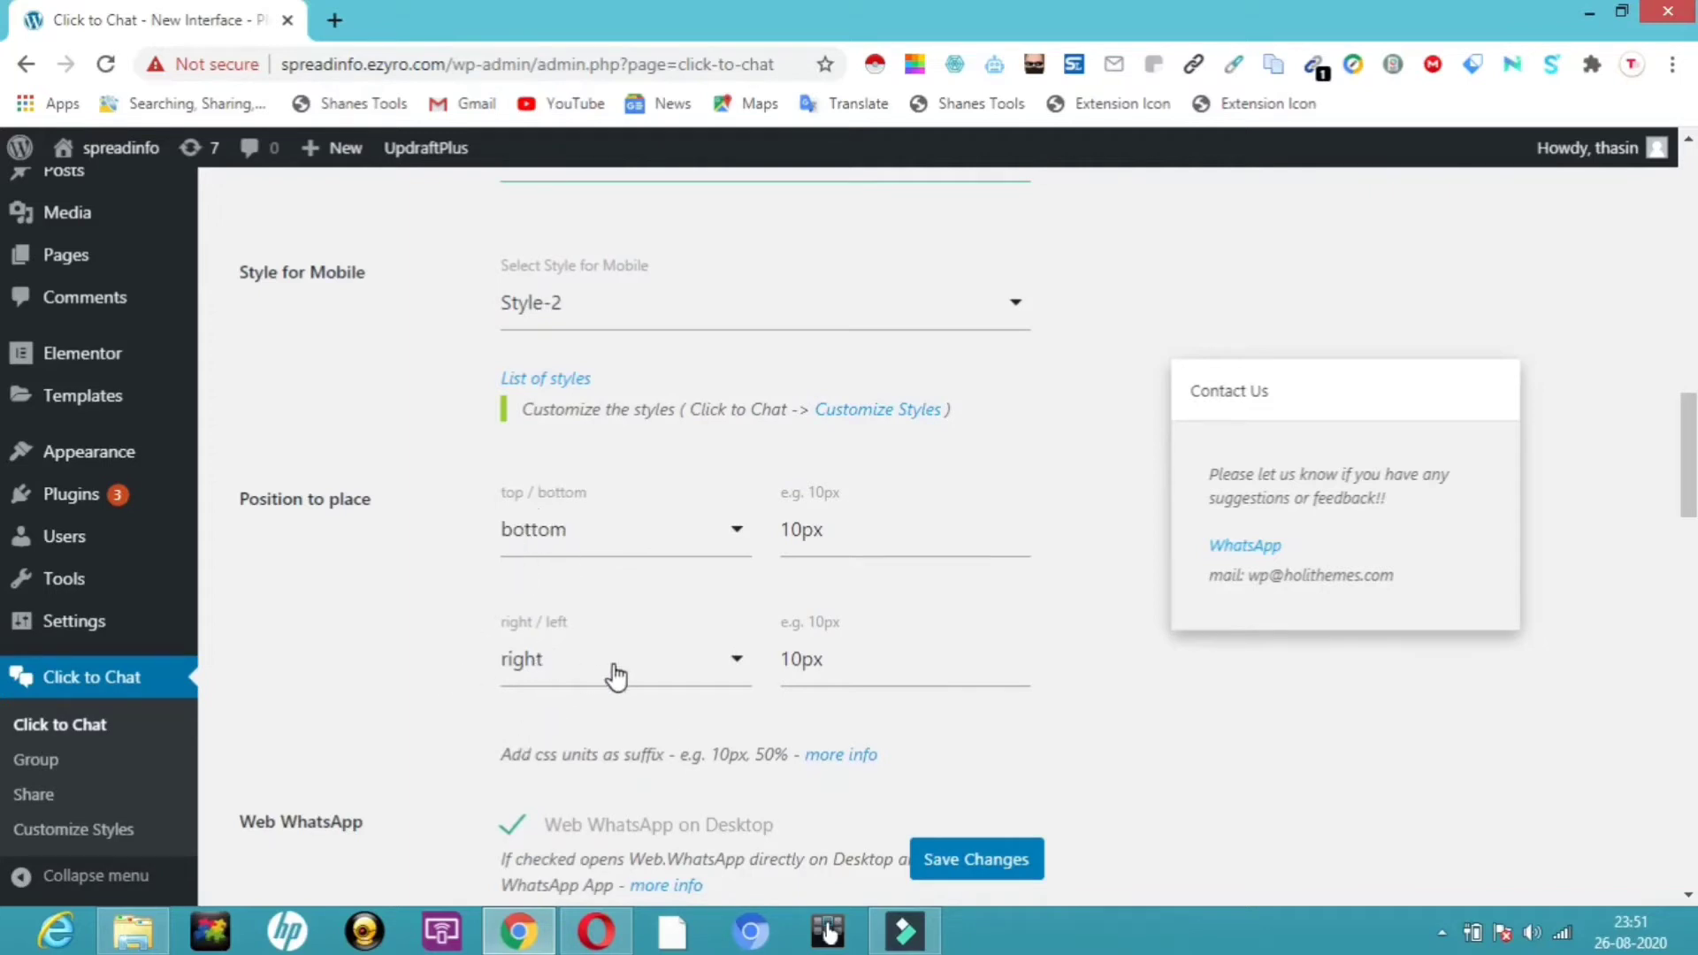
click(739, 538)
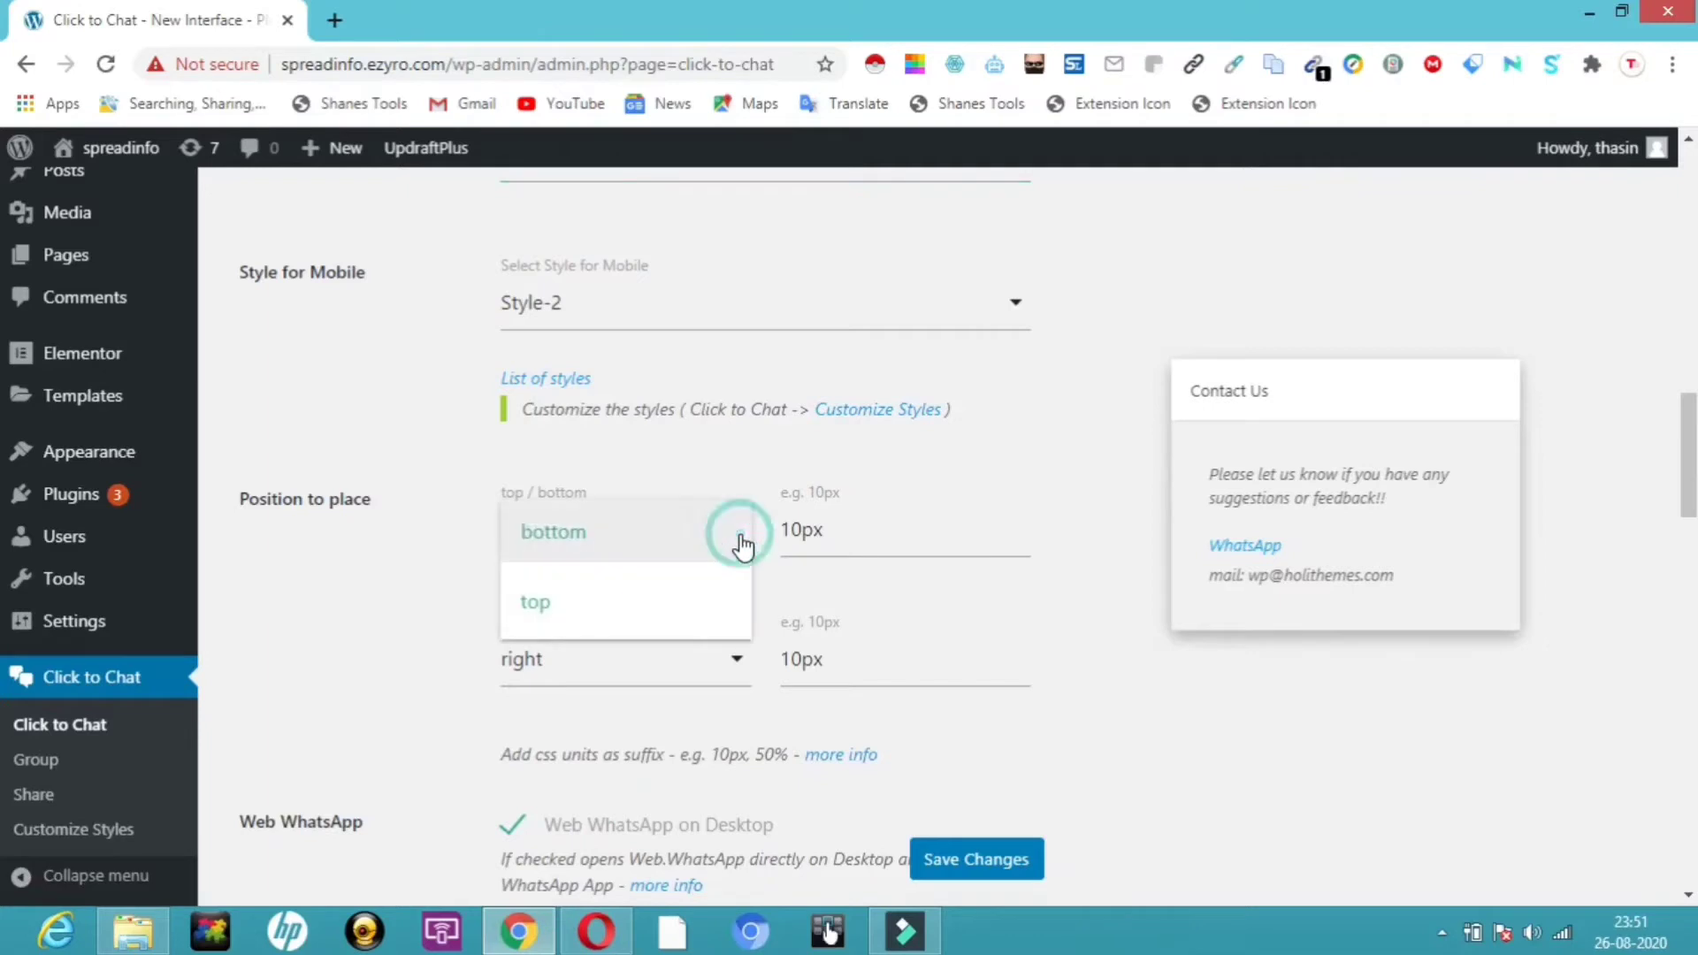
click(742, 542)
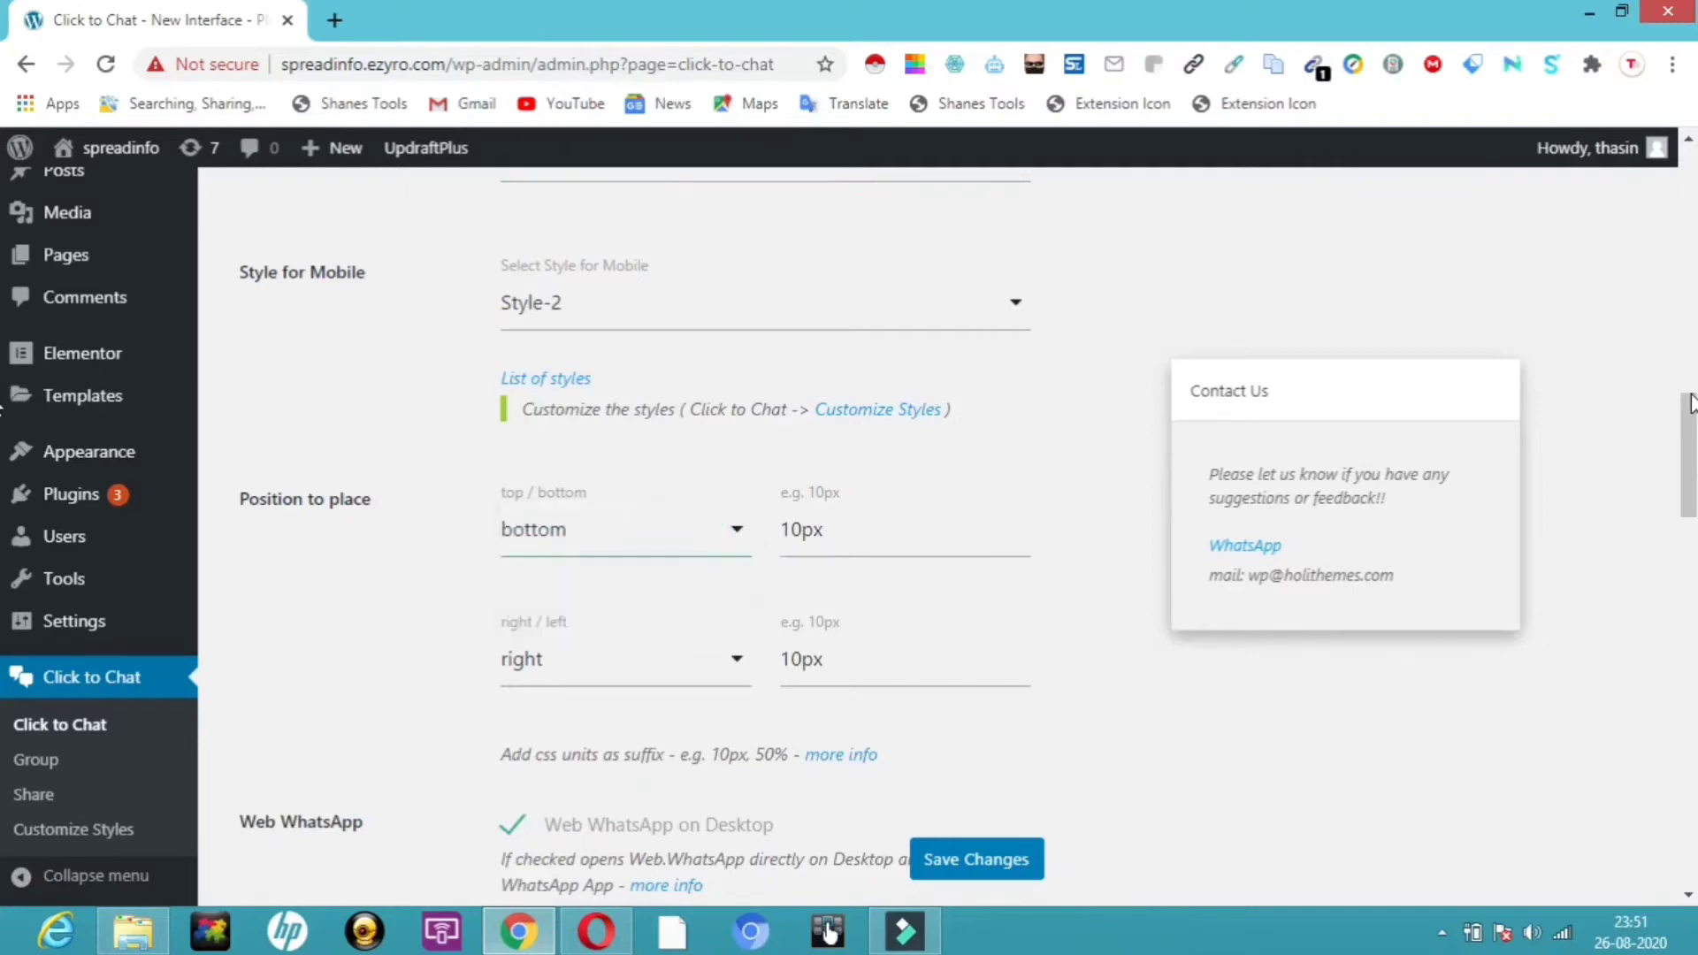
- Examine the Web WhatsApp option and the Display settings for hiding the chat button on devices, page types, IDs and categories
drag(1688, 414, 1687, 463)
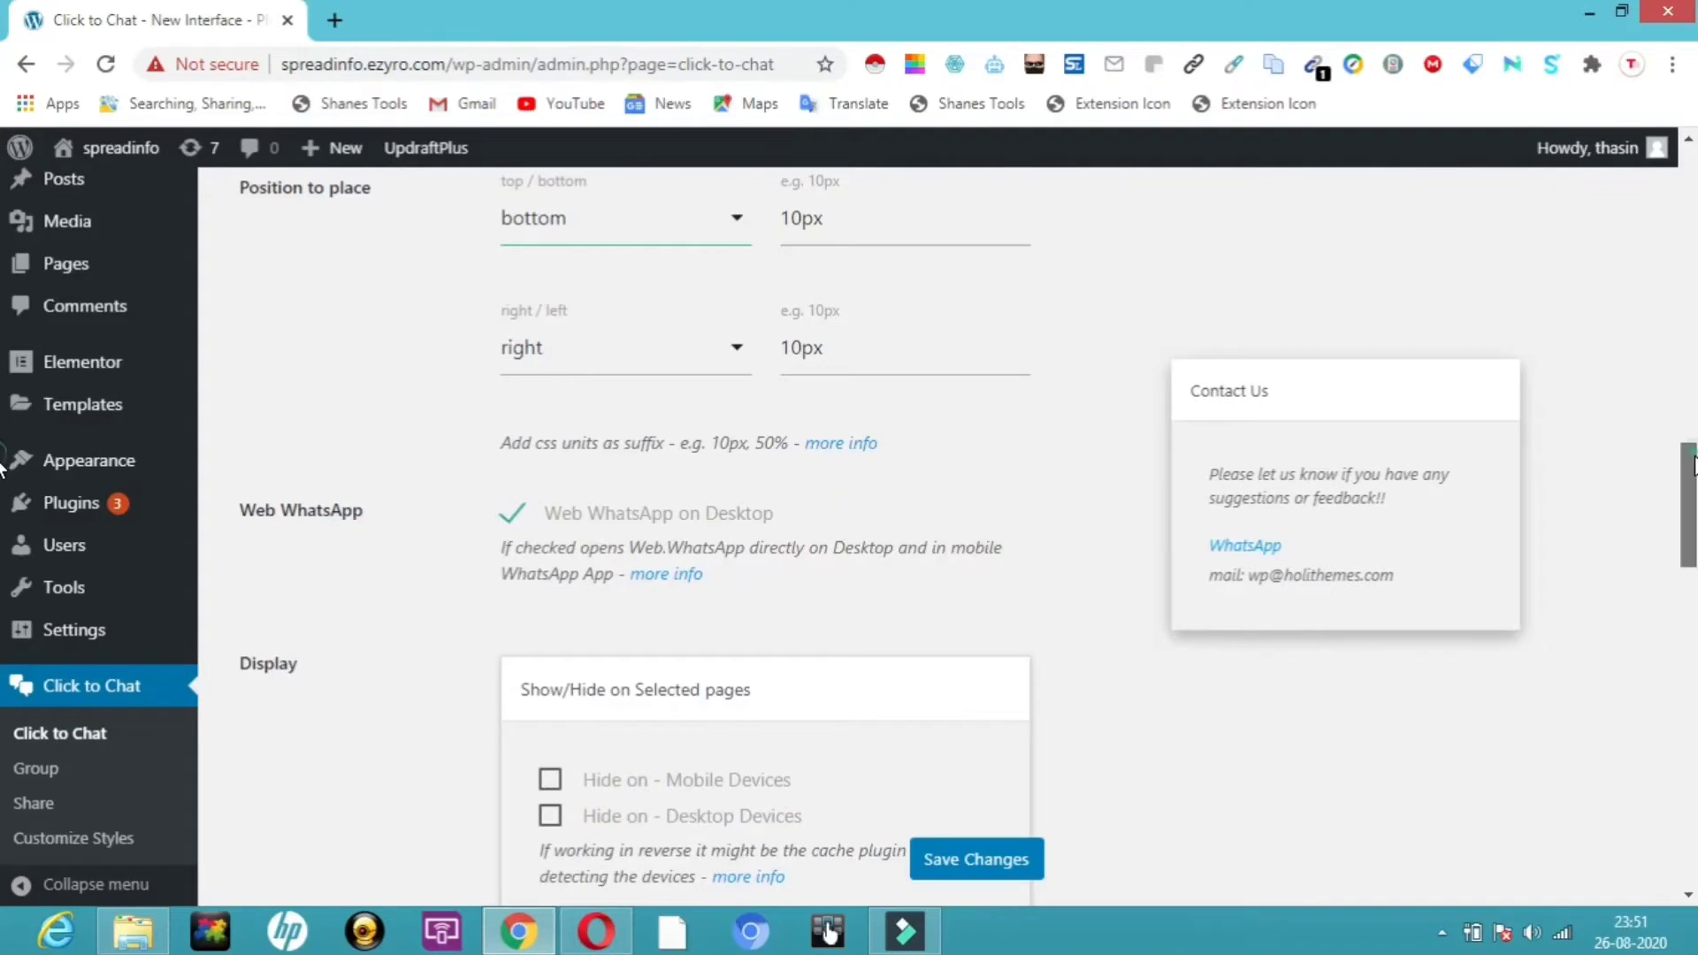
scroll(3, 460, down, 5)
scroll(3, 541, up, 2)
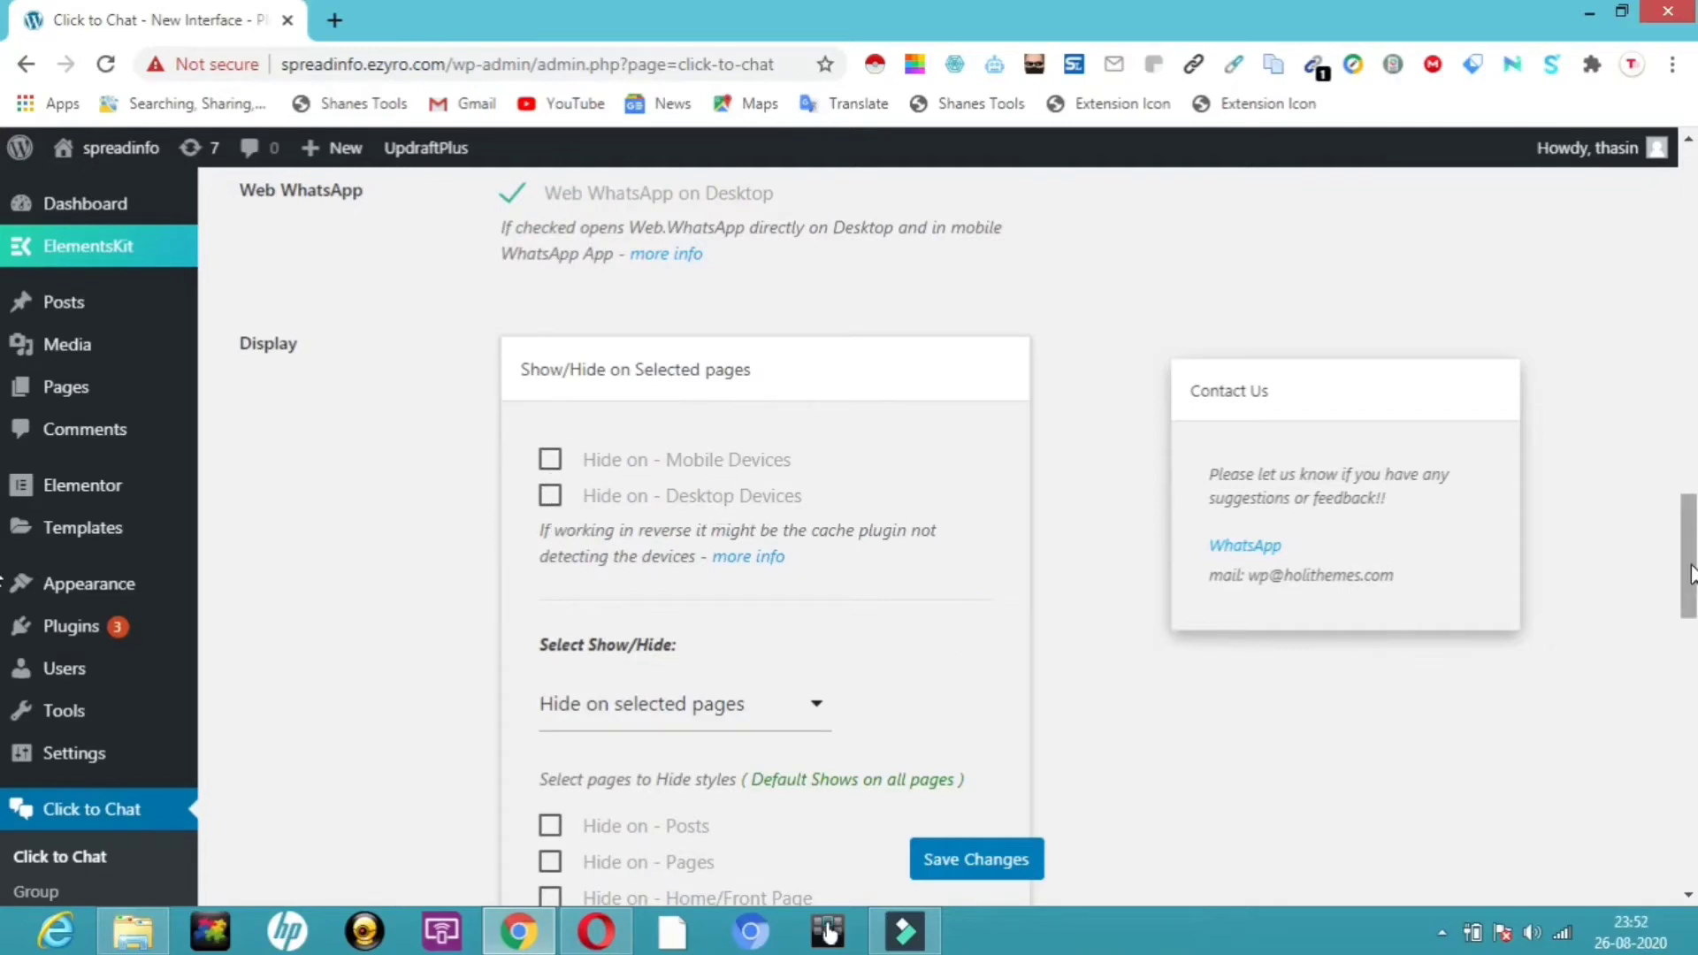
scroll(1689, 573, down, 4)
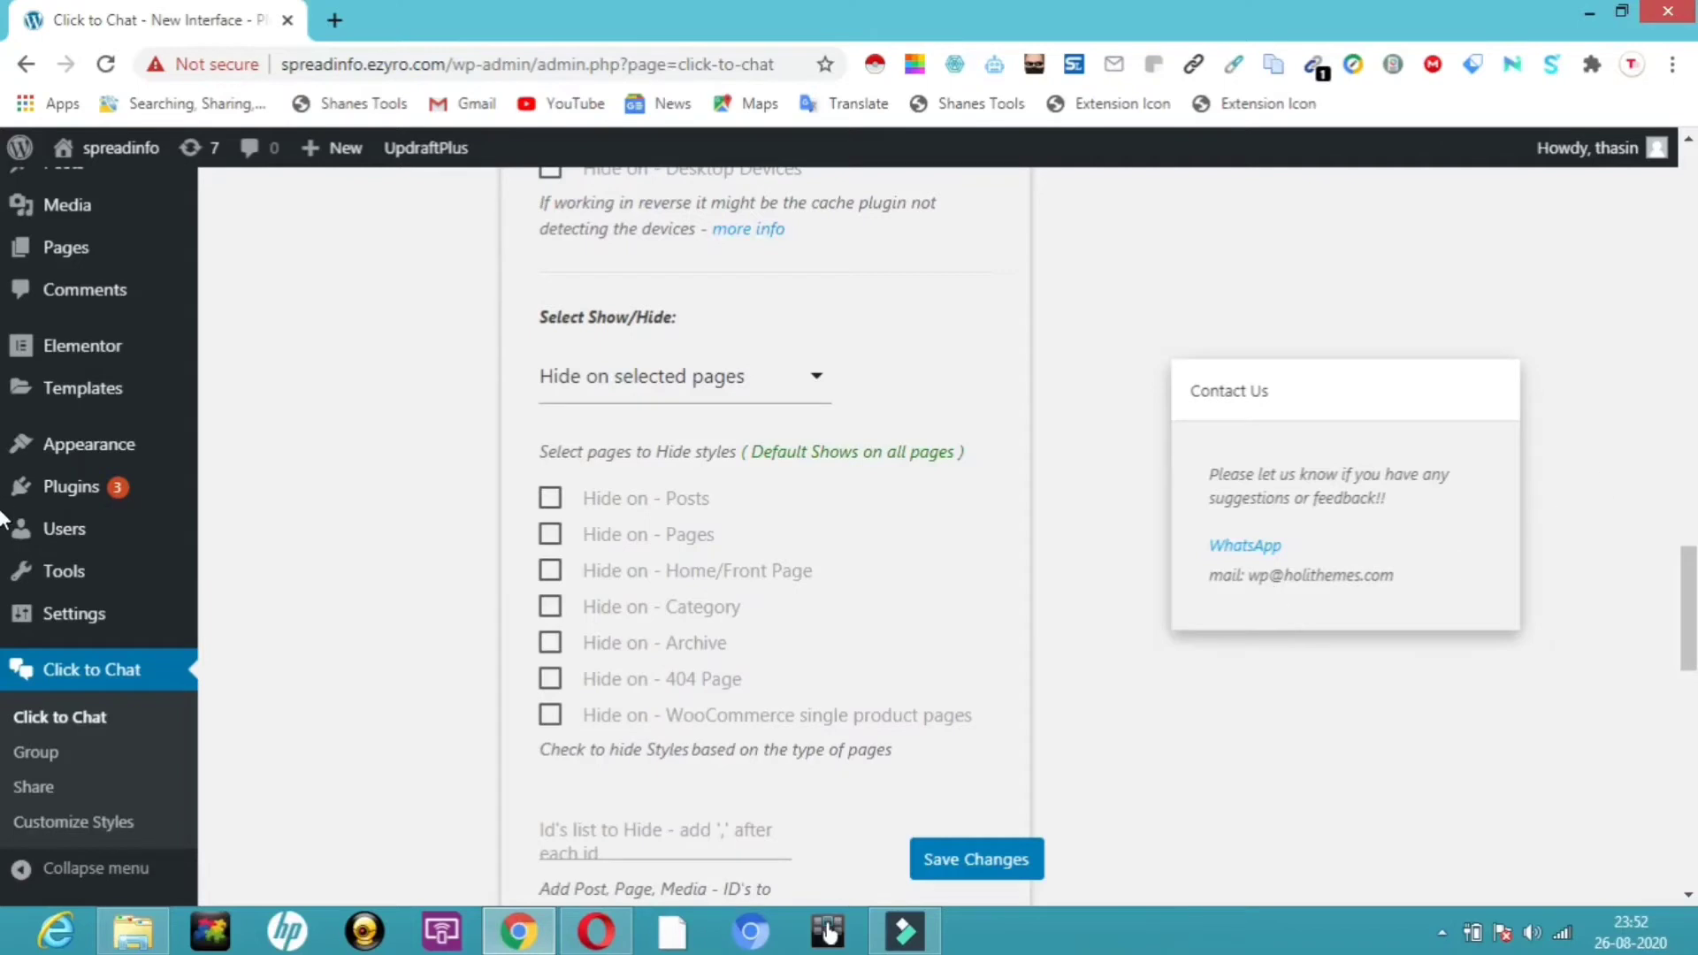
scroll(1689, 556, down, 7)
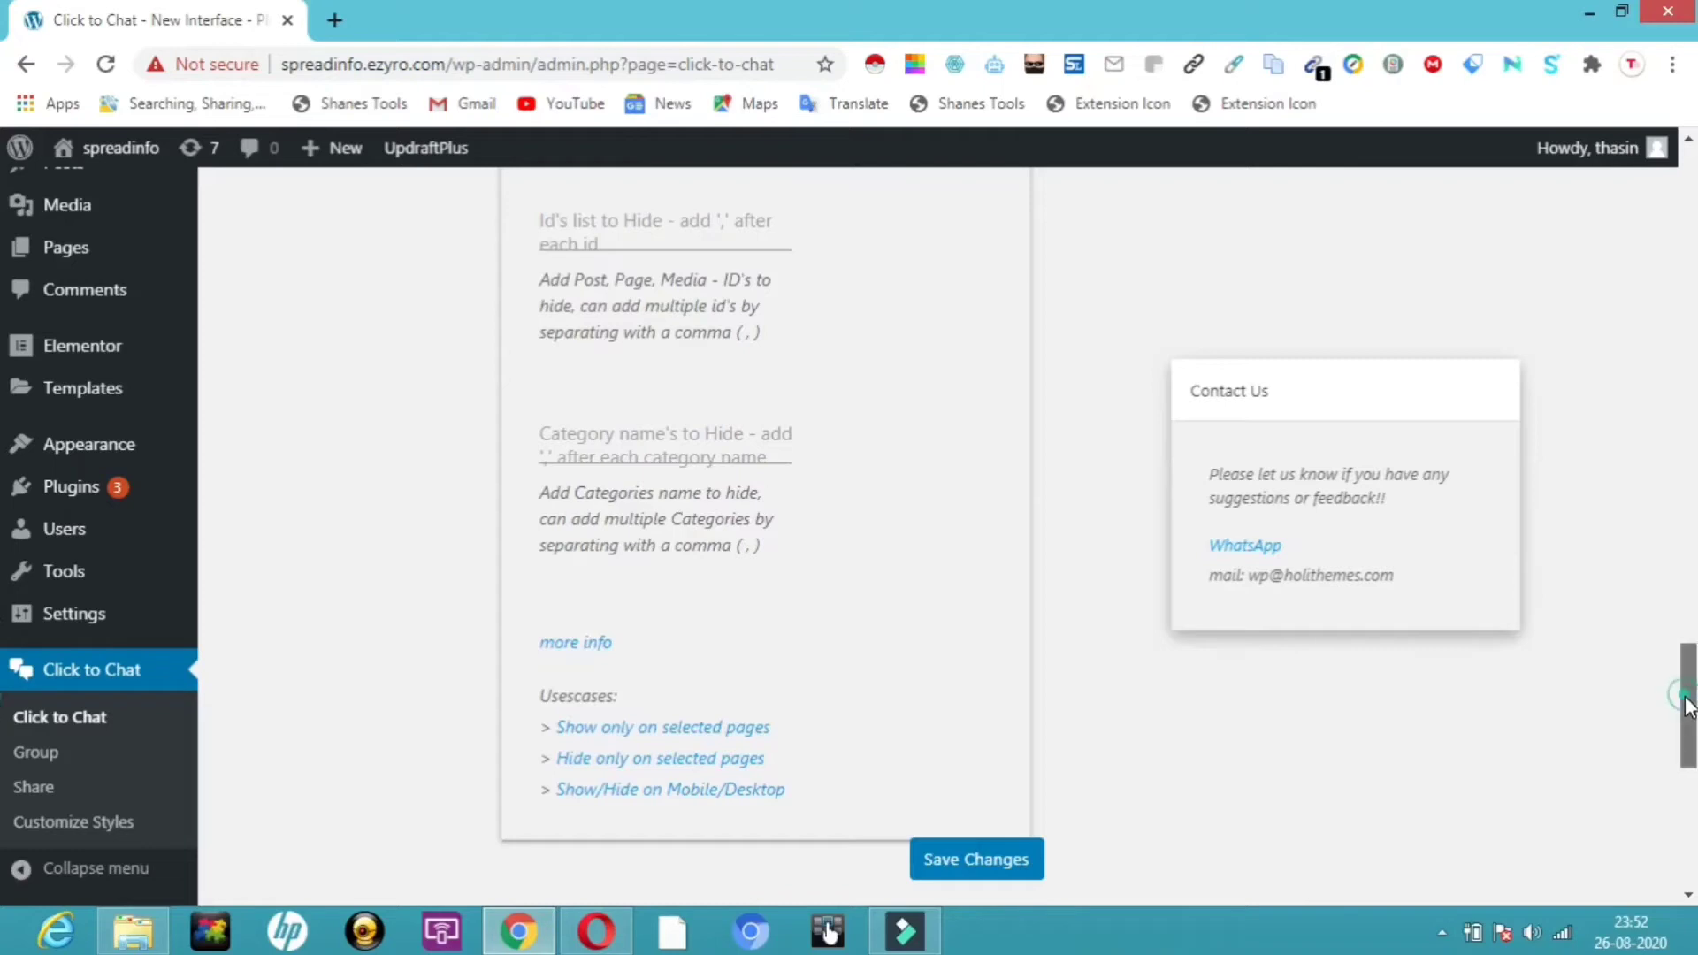
scroll(4, 746, down, 3)
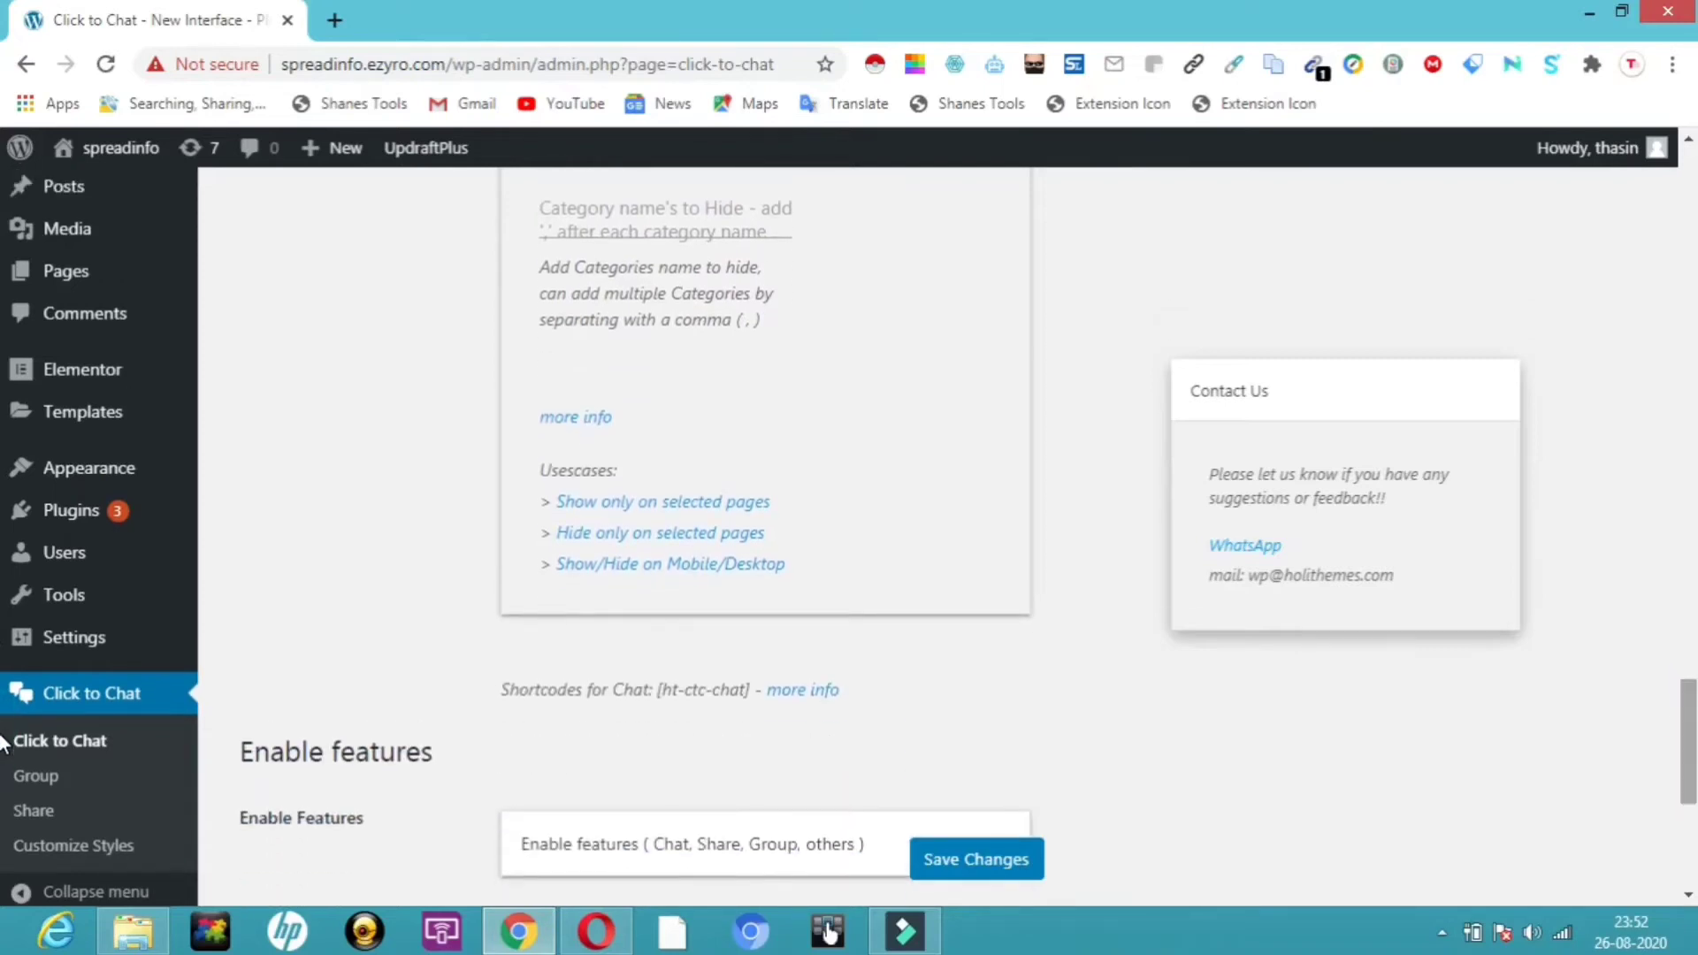
scroll(3, 769, down, 2)
scroll(2, 779, down, 2)
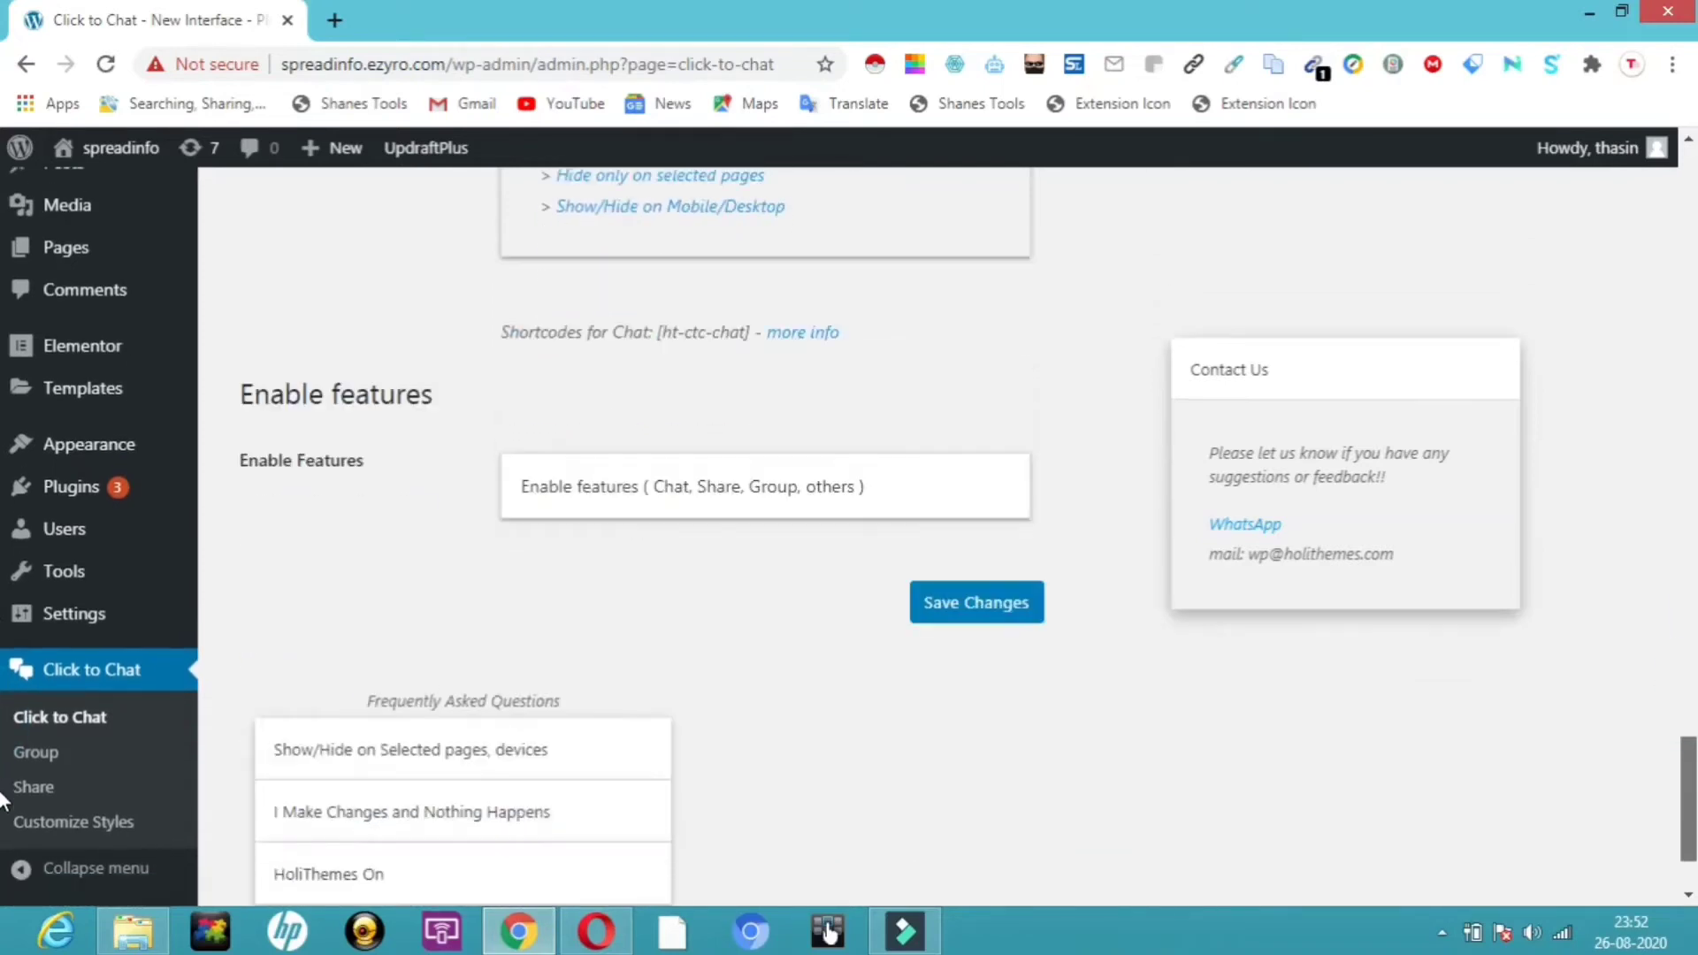
- Expand the Enable features section to review its options and save the Click to Chat settings
click(724, 521)
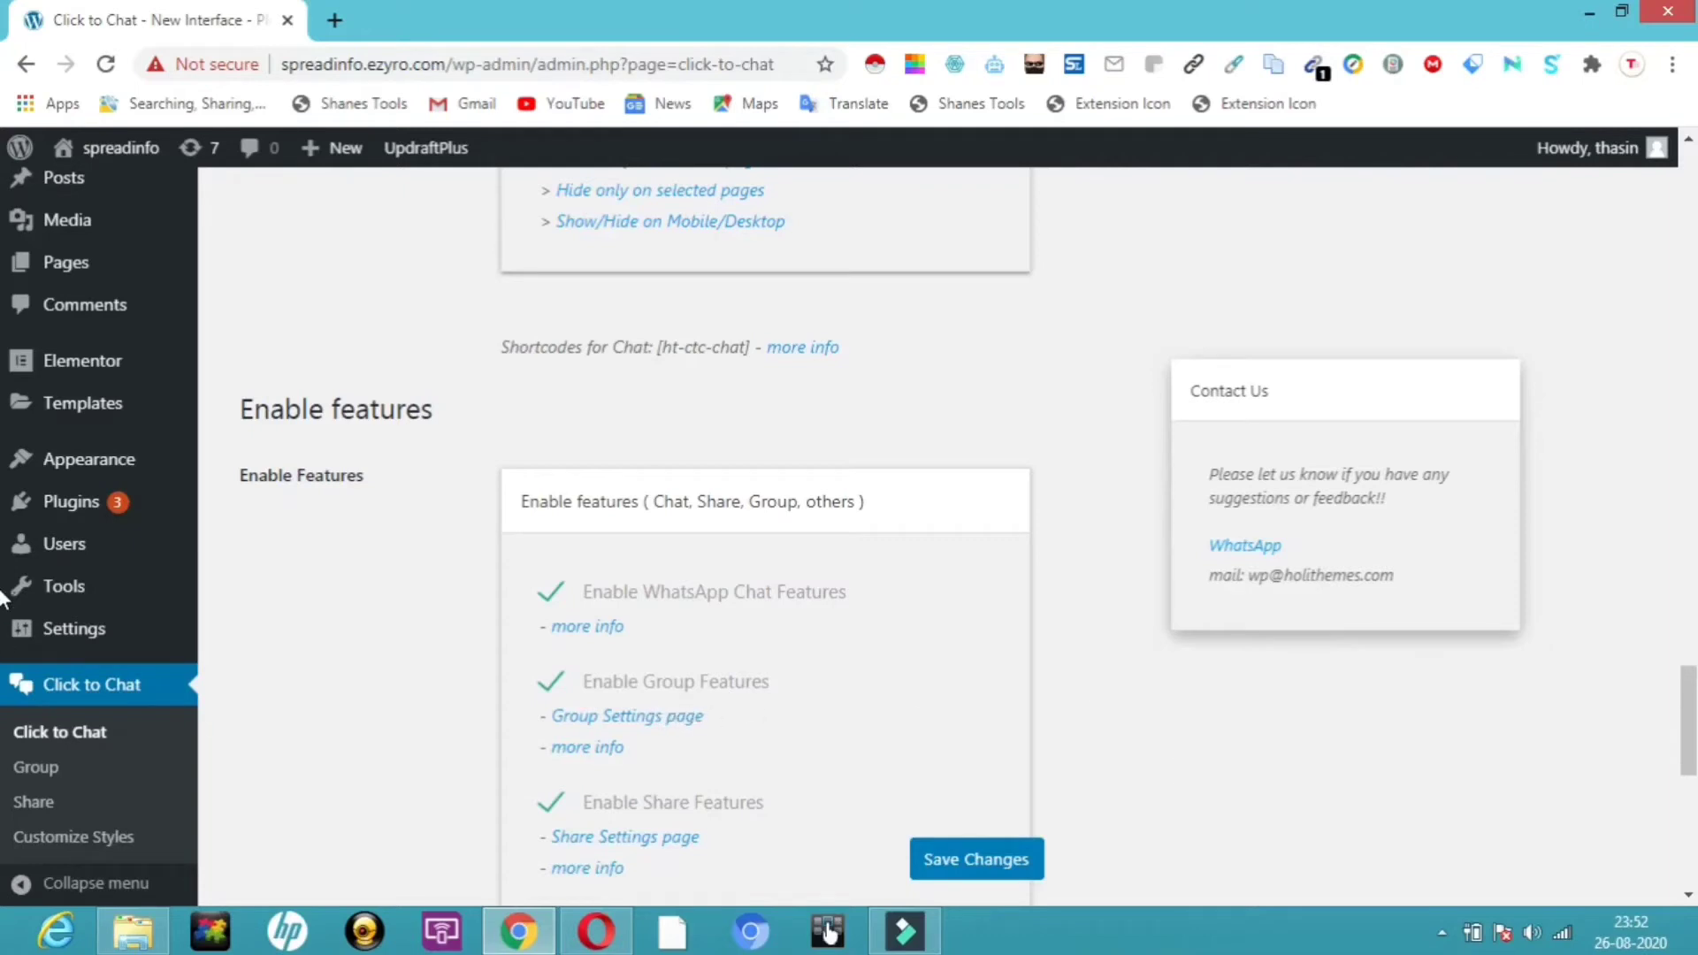
scroll(2, 690, down, 2)
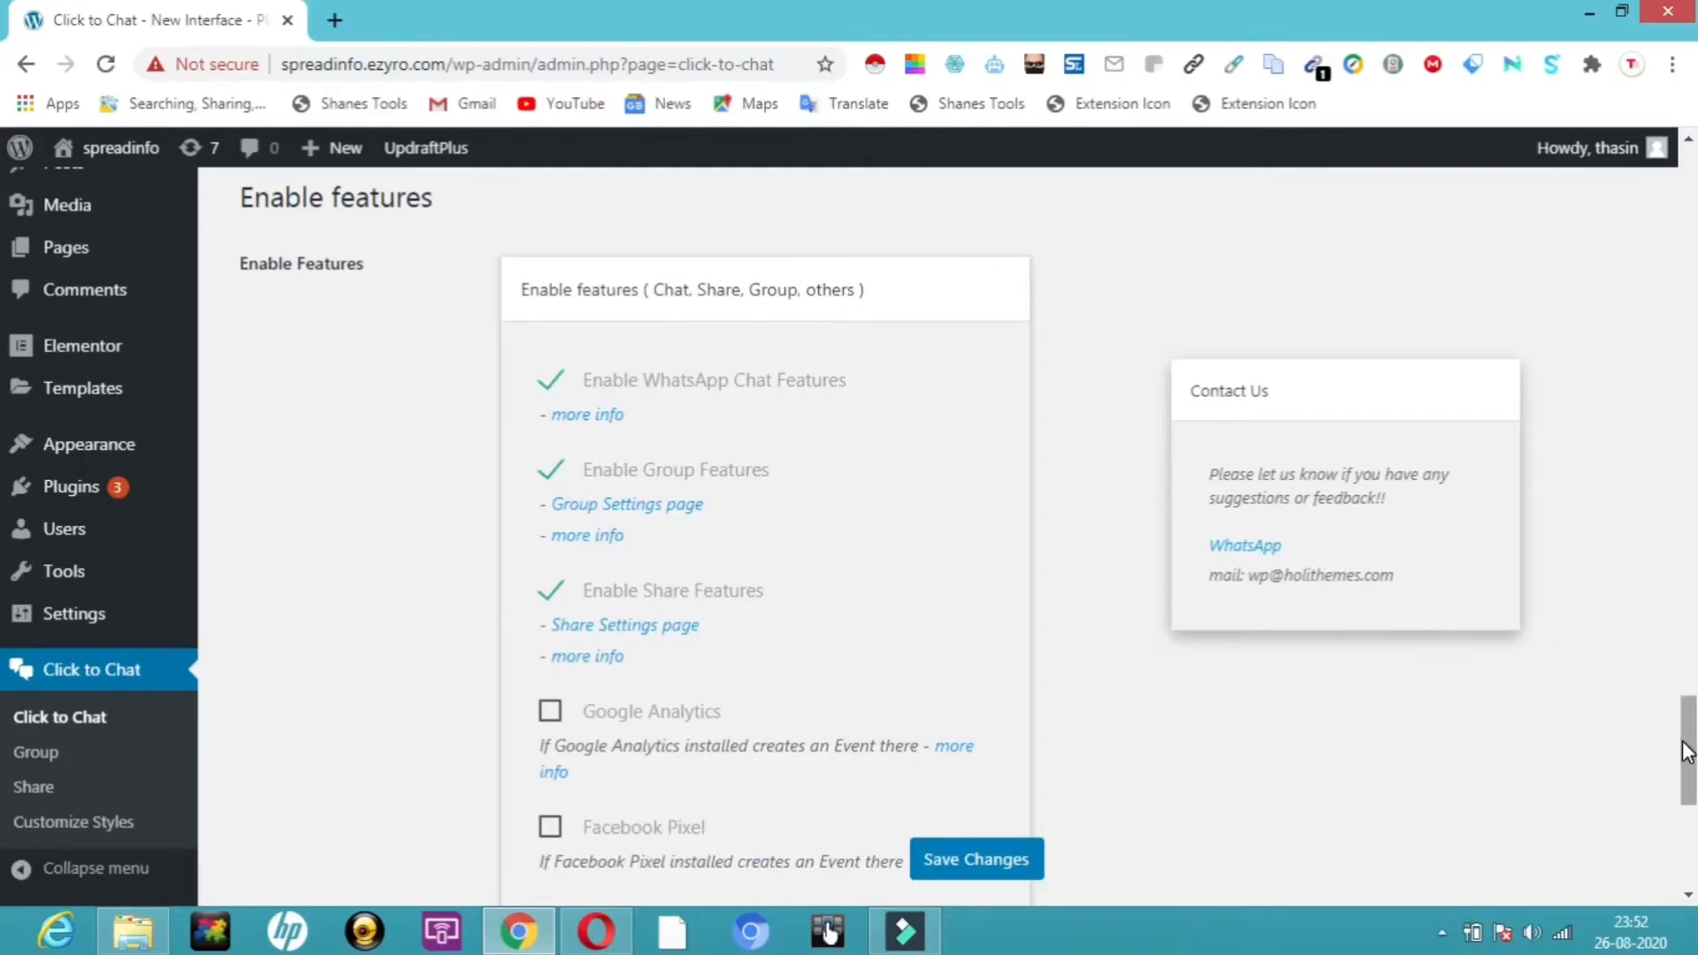
scroll(1685, 751, down, 6)
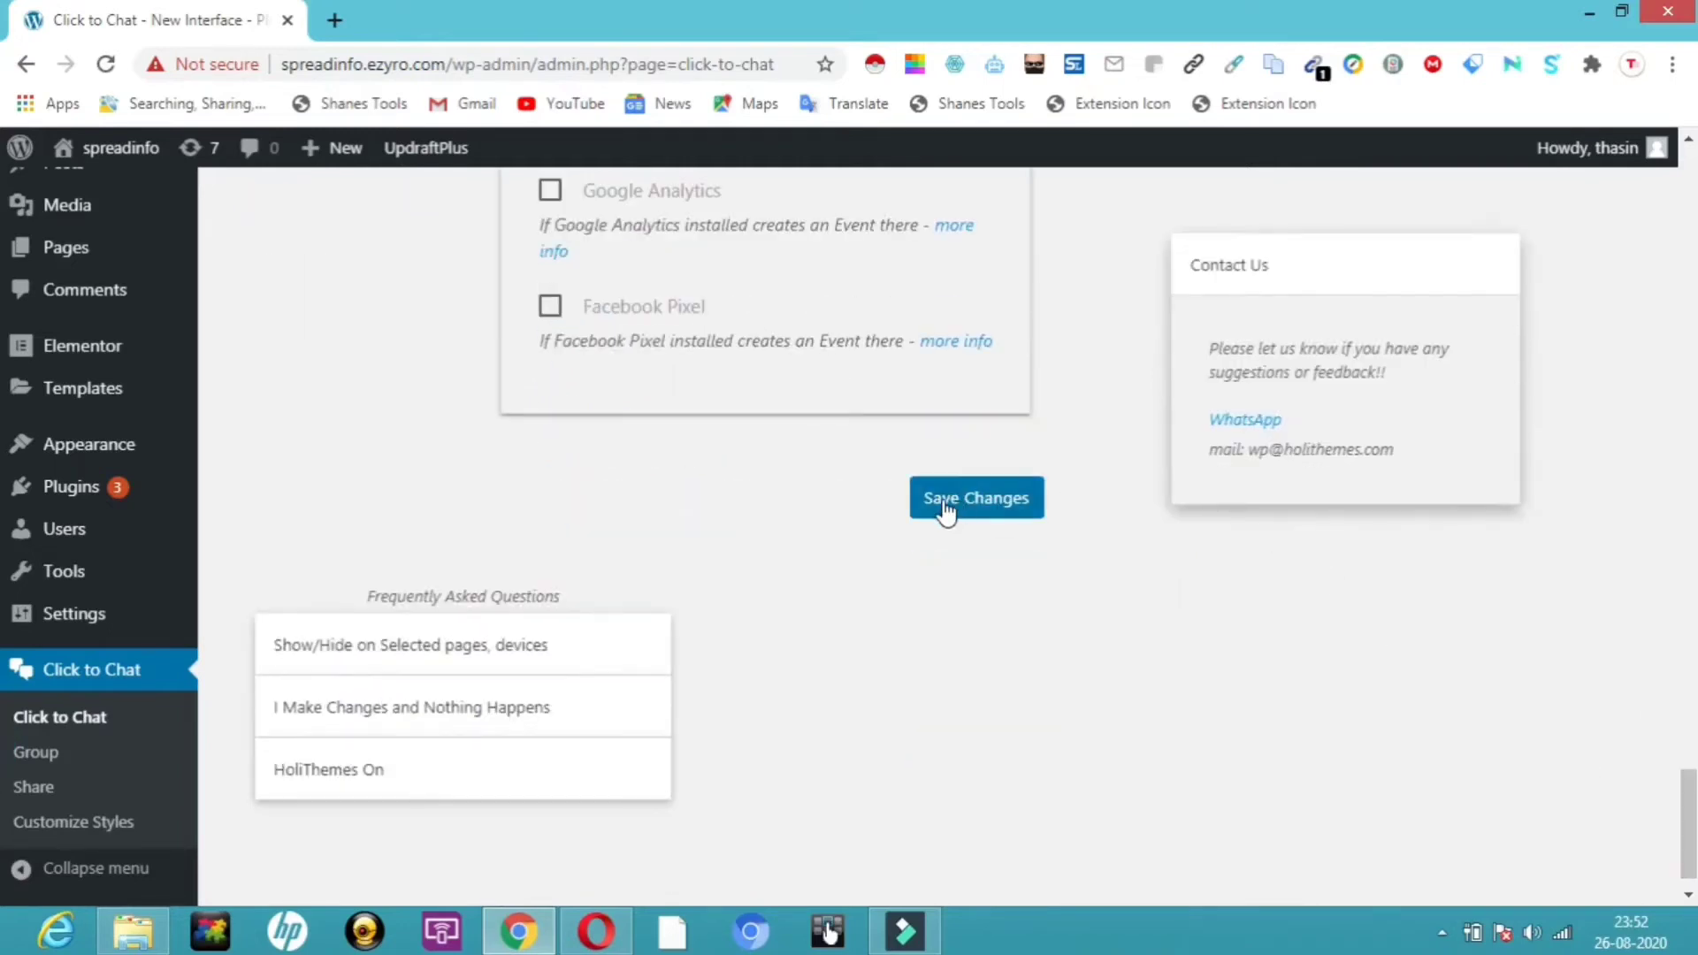
click(977, 501)
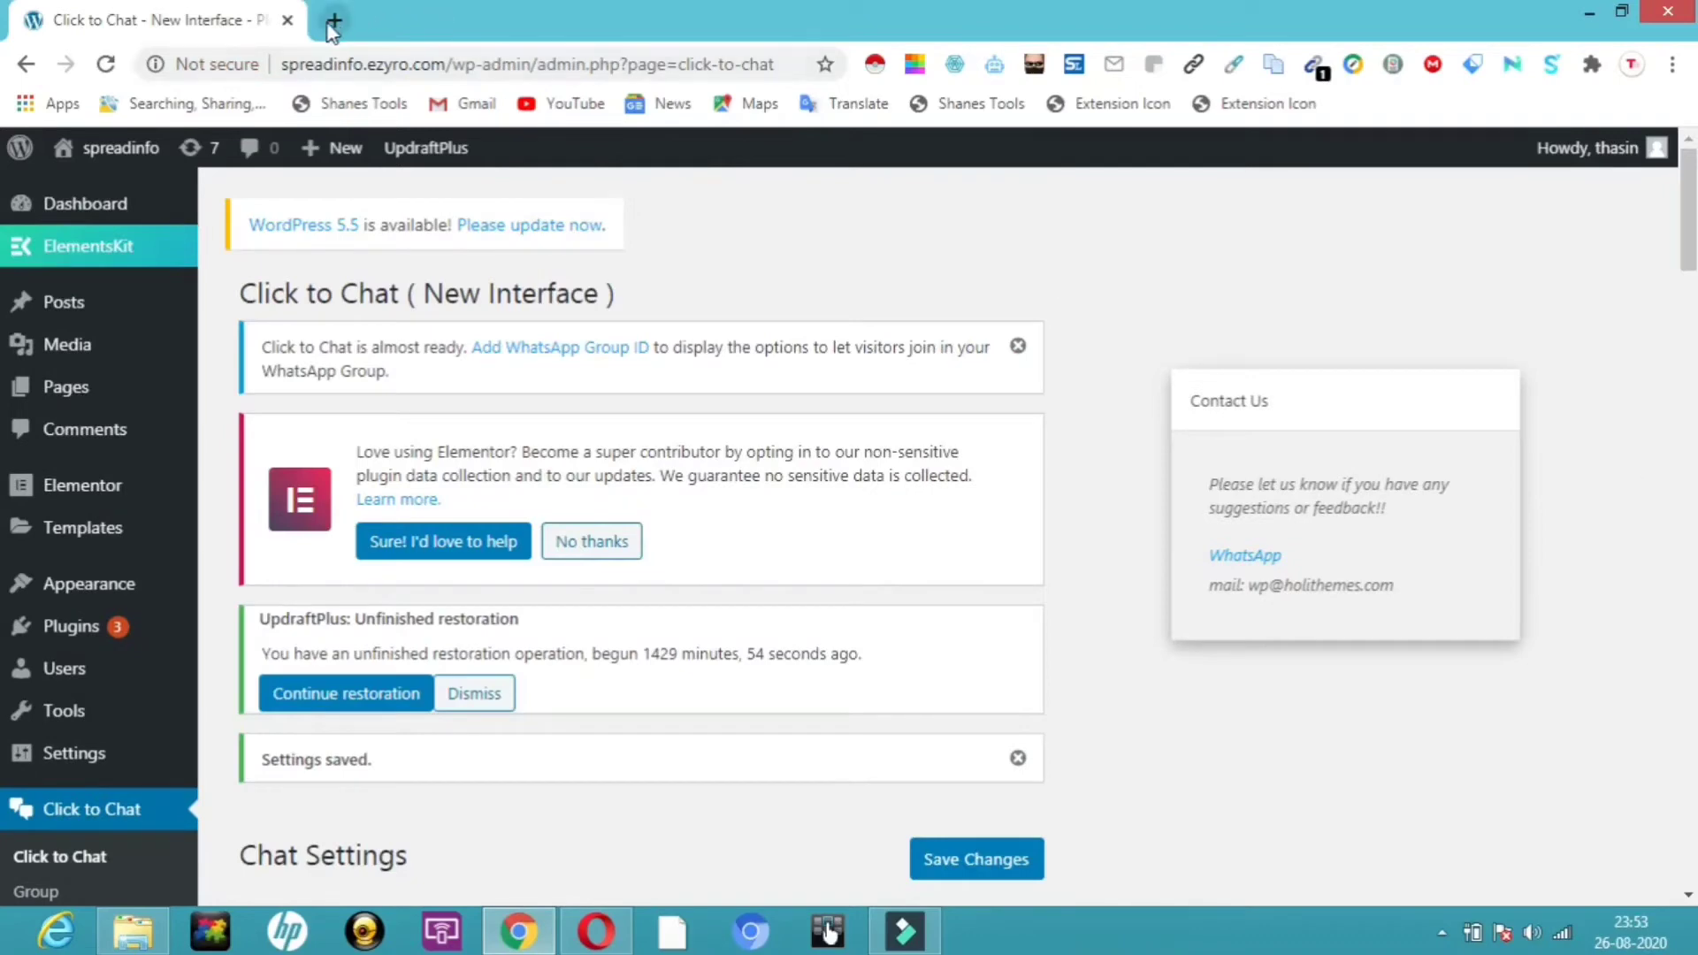
- Open spreadinfo.ezyro.com in a new browser tab and start a chat with the site's WHATSAPP US button
click(333, 23)
click(305, 68)
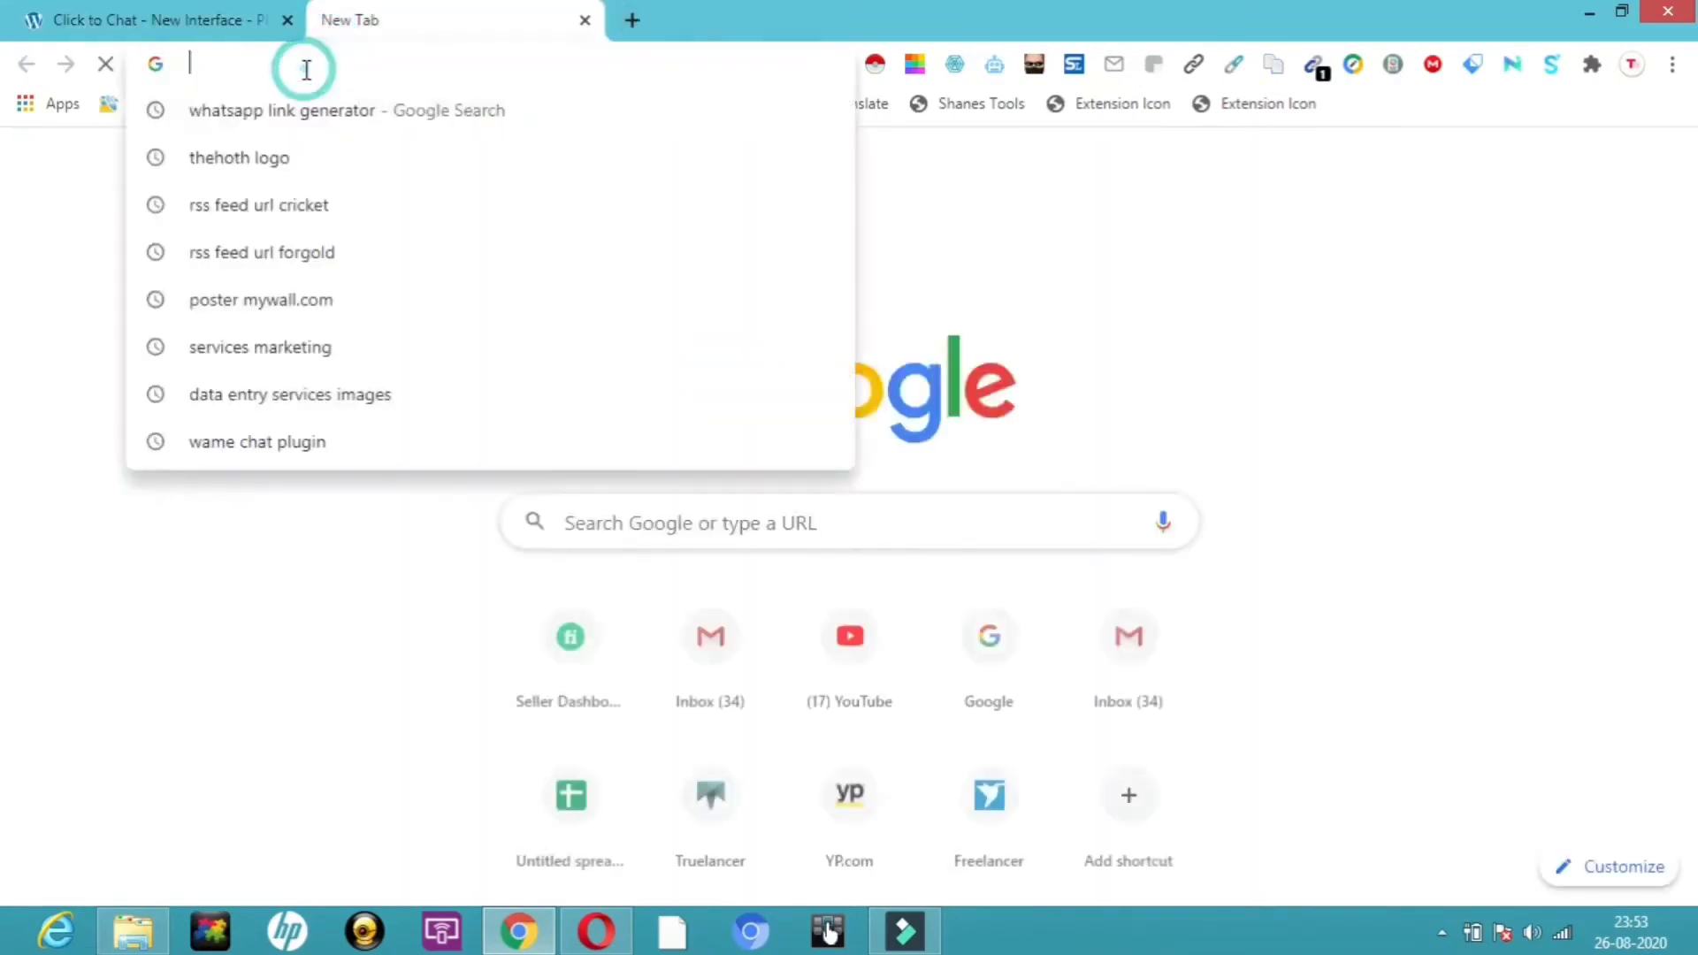
text(sp)
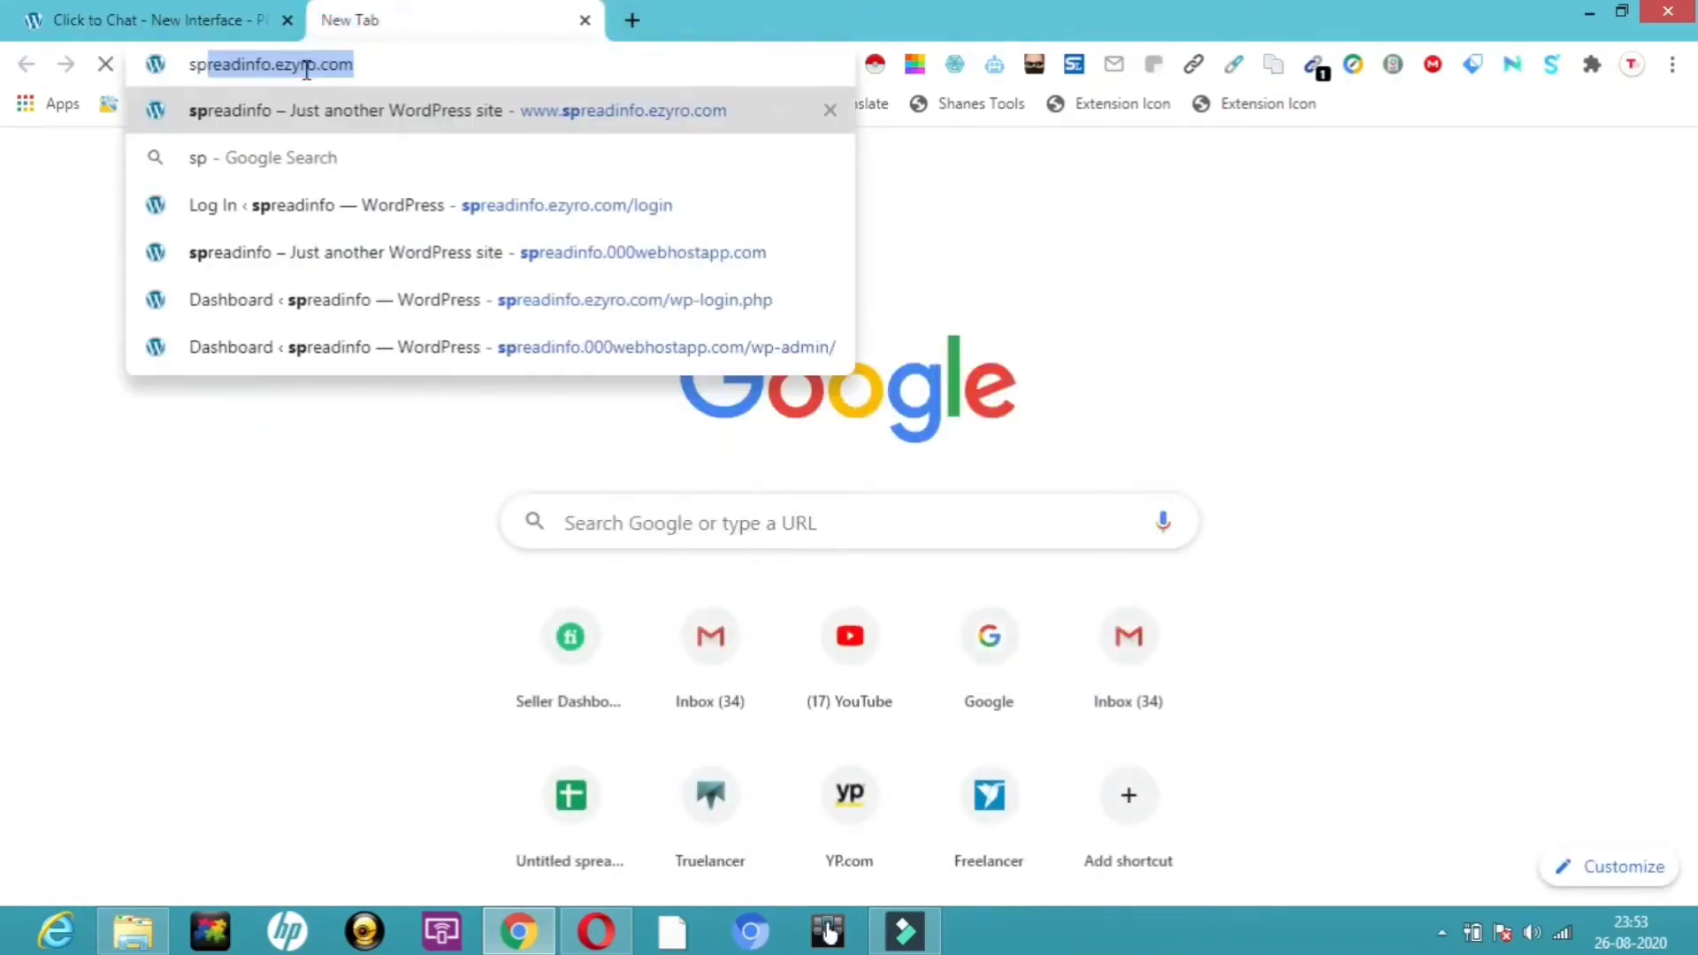
key(Return)
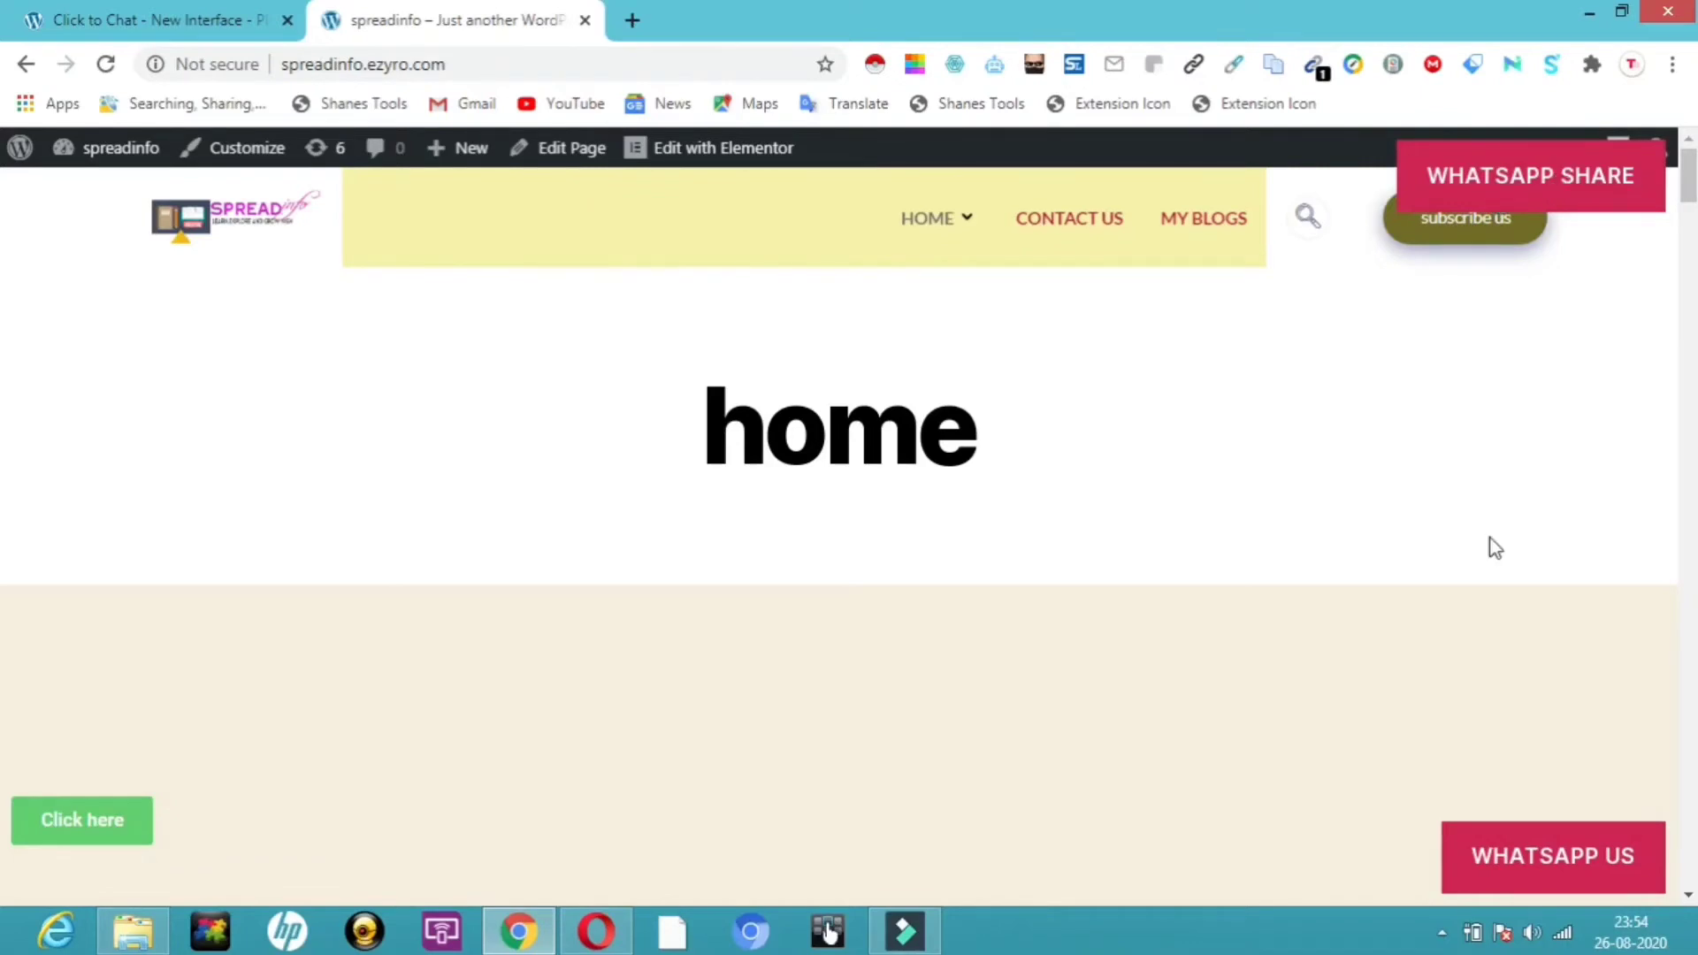
click(1552, 871)
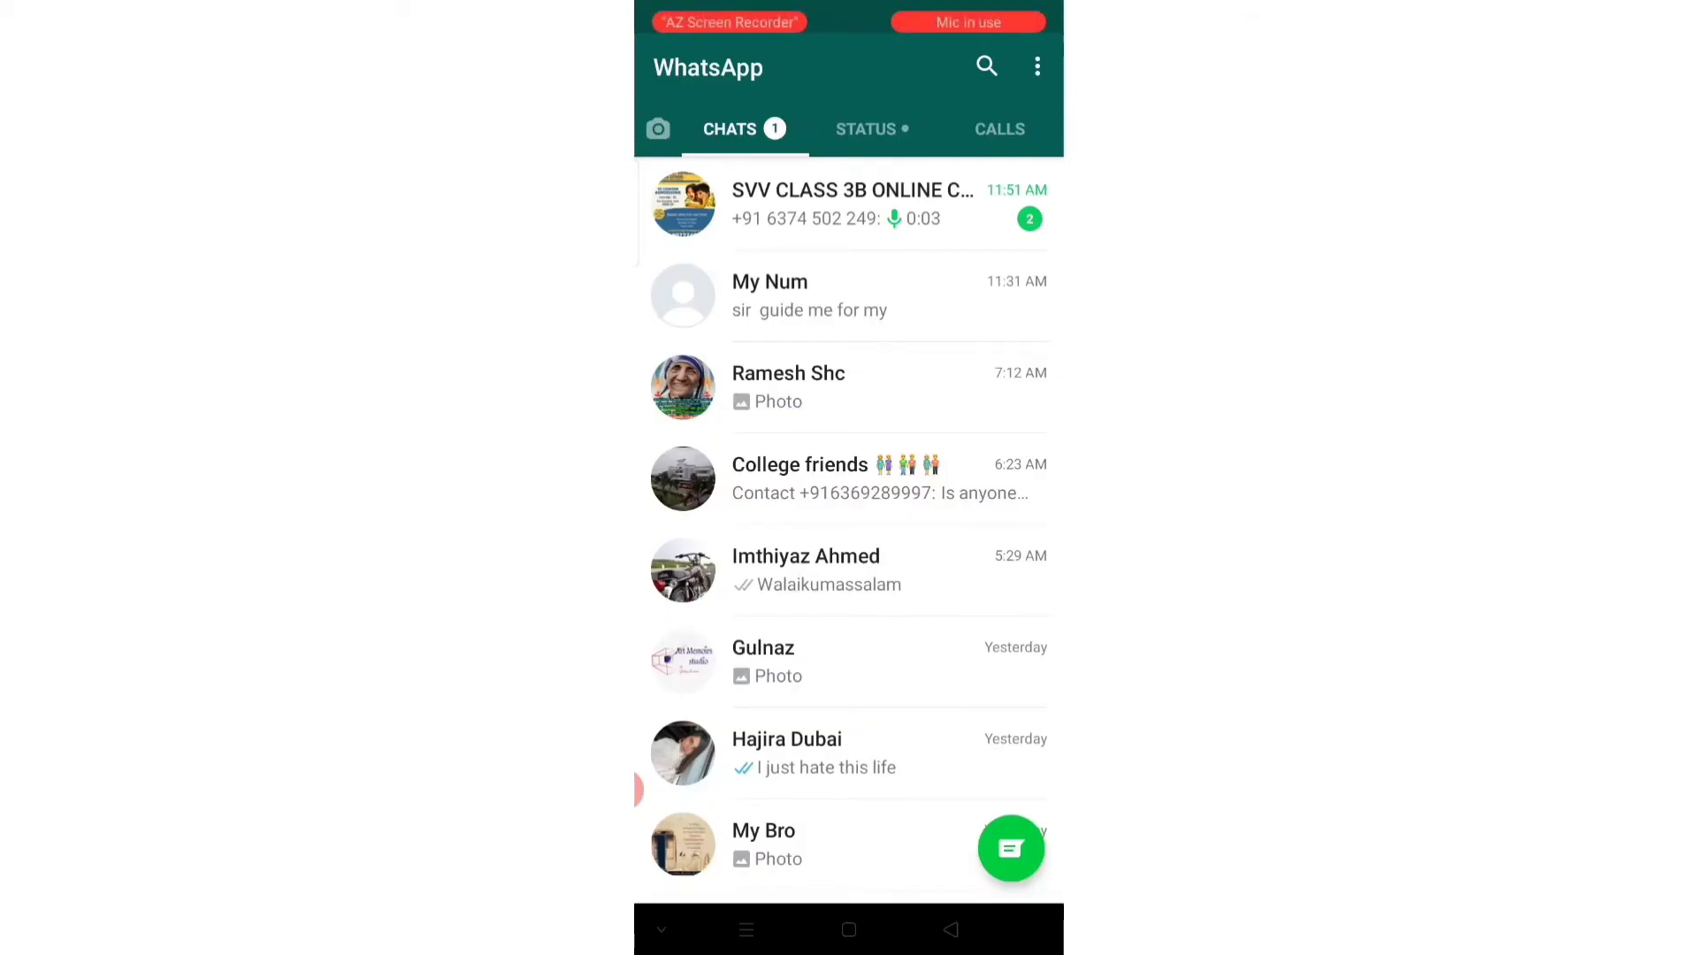
- Open WhatsApp Web on the phone to link the computer, and send the prefilled "hello" message in the desktop chat
click(1038, 67)
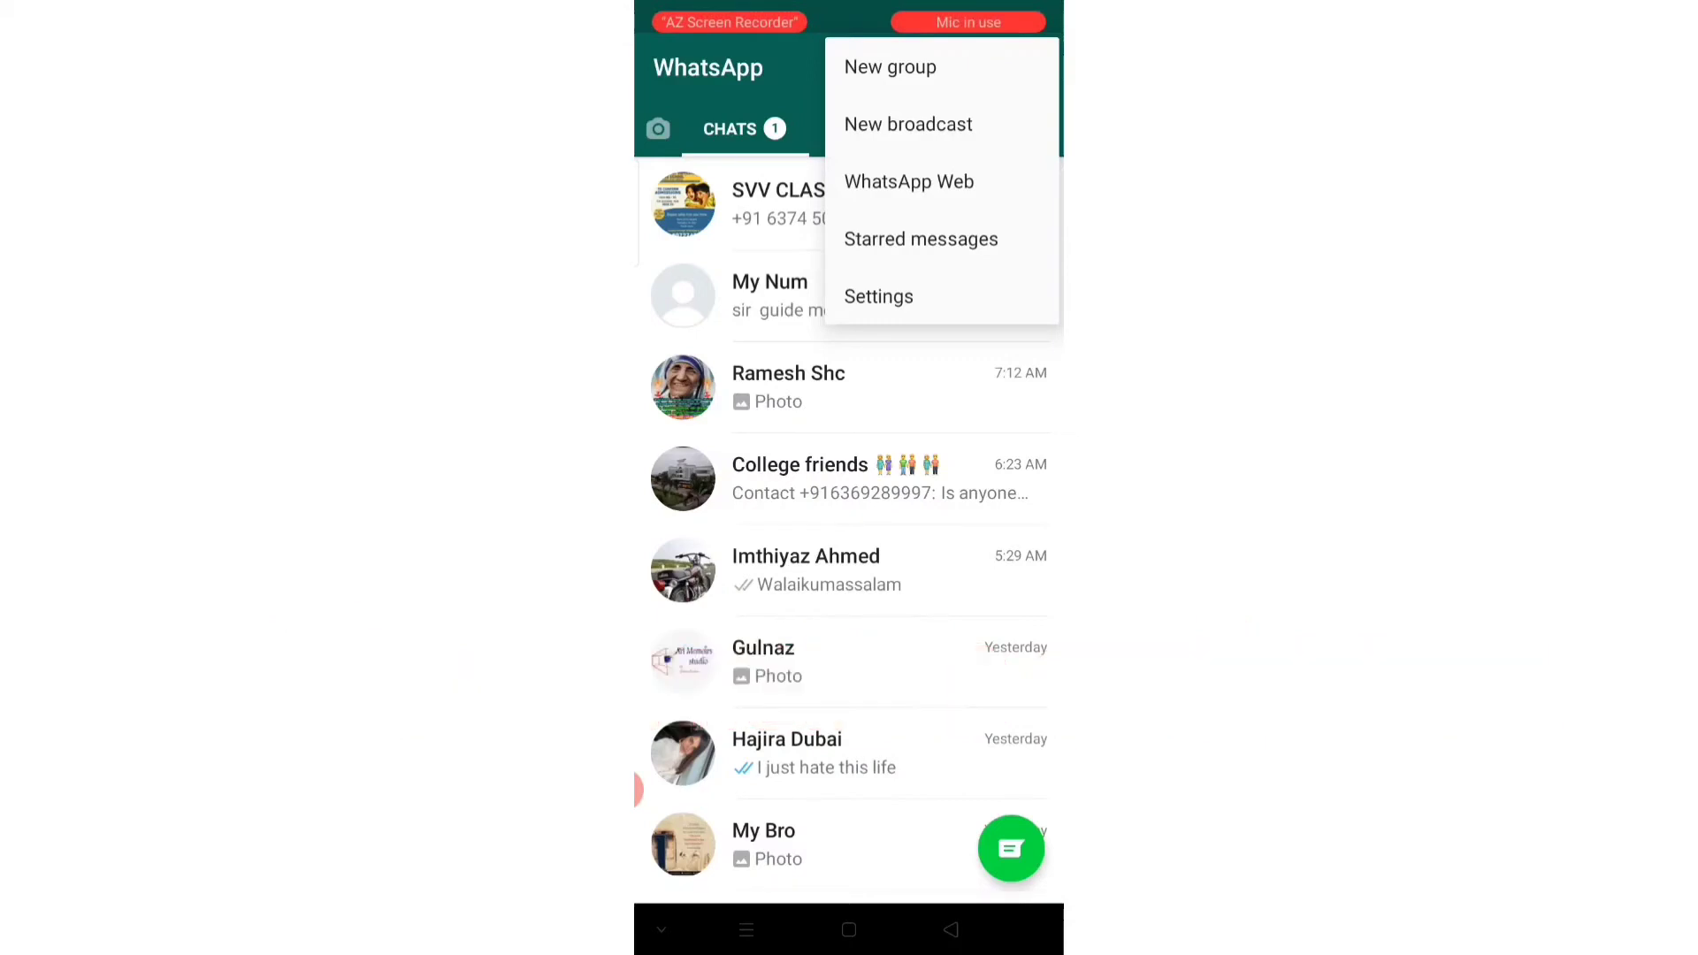
click(909, 181)
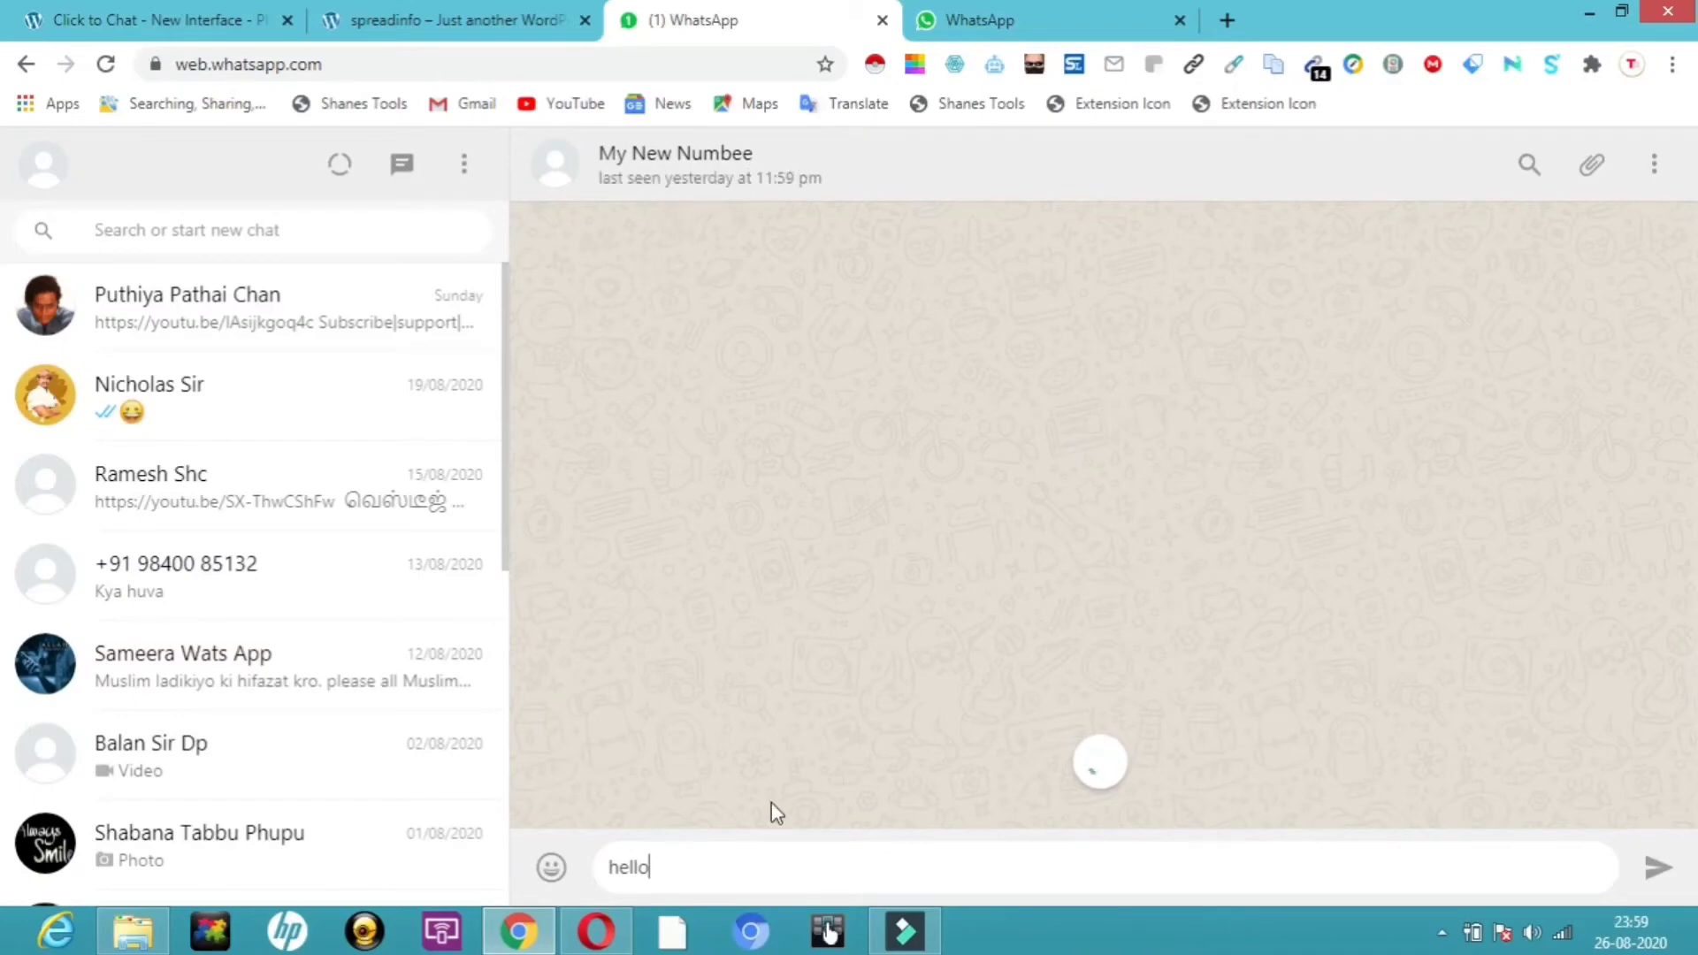
key(Return)
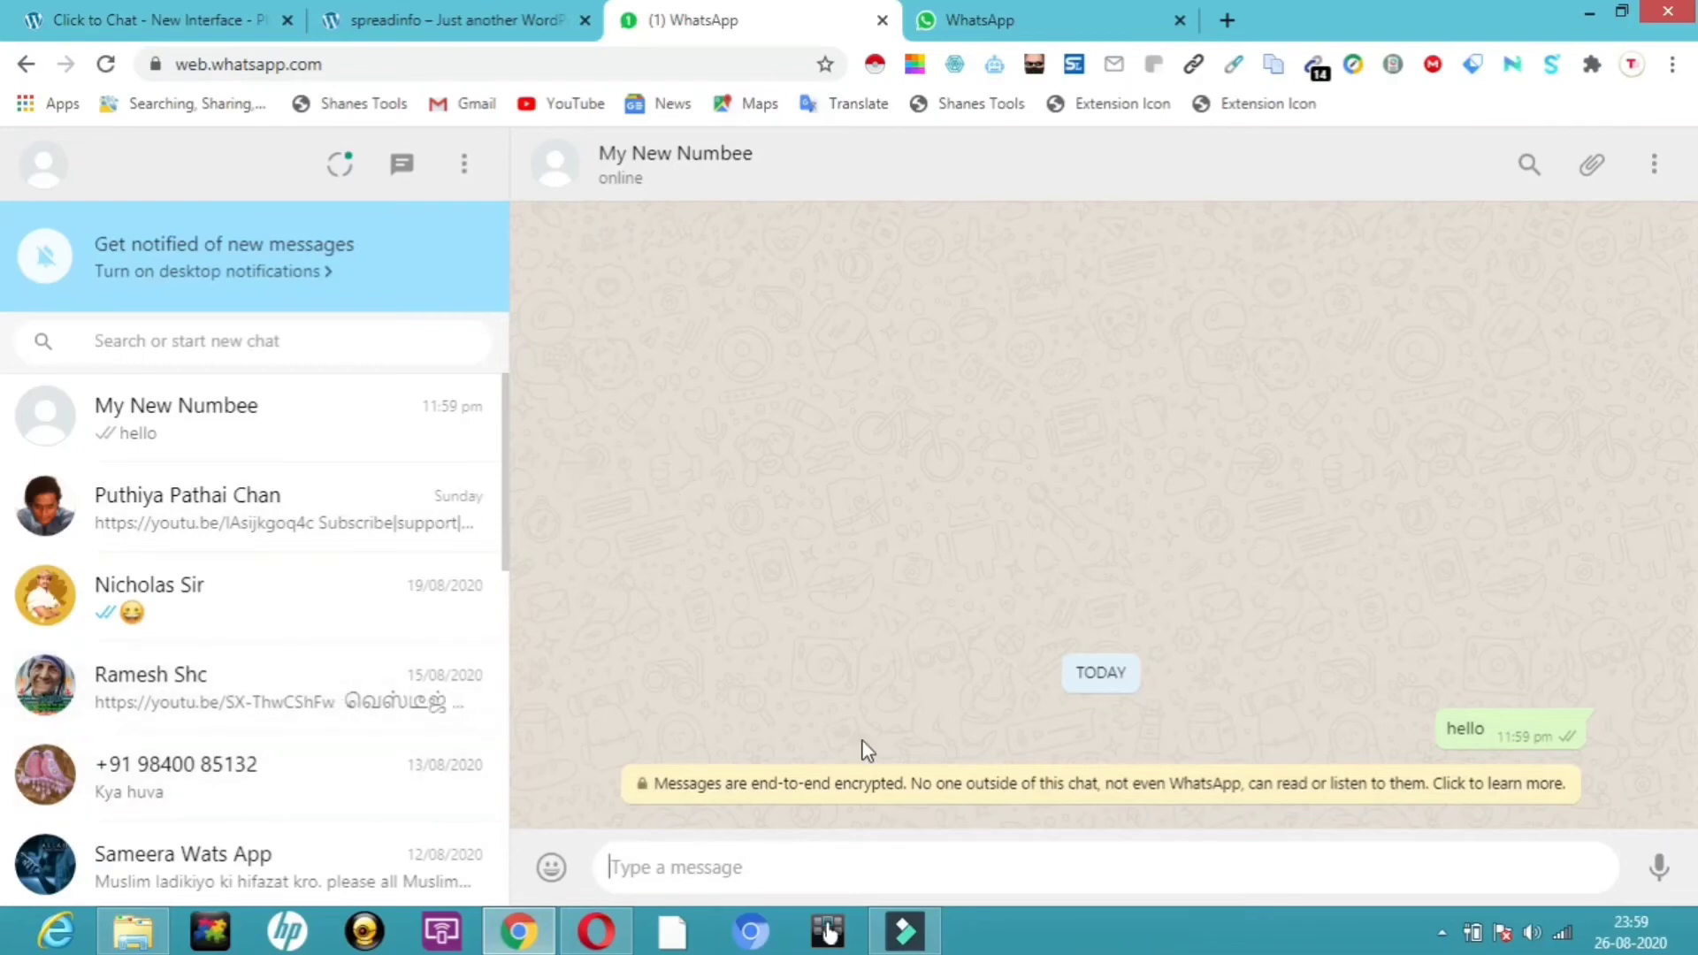
- Return to the site, use its WHATSAPP SHARE button and continue the page share in WhatsApp Web
click(968, 13)
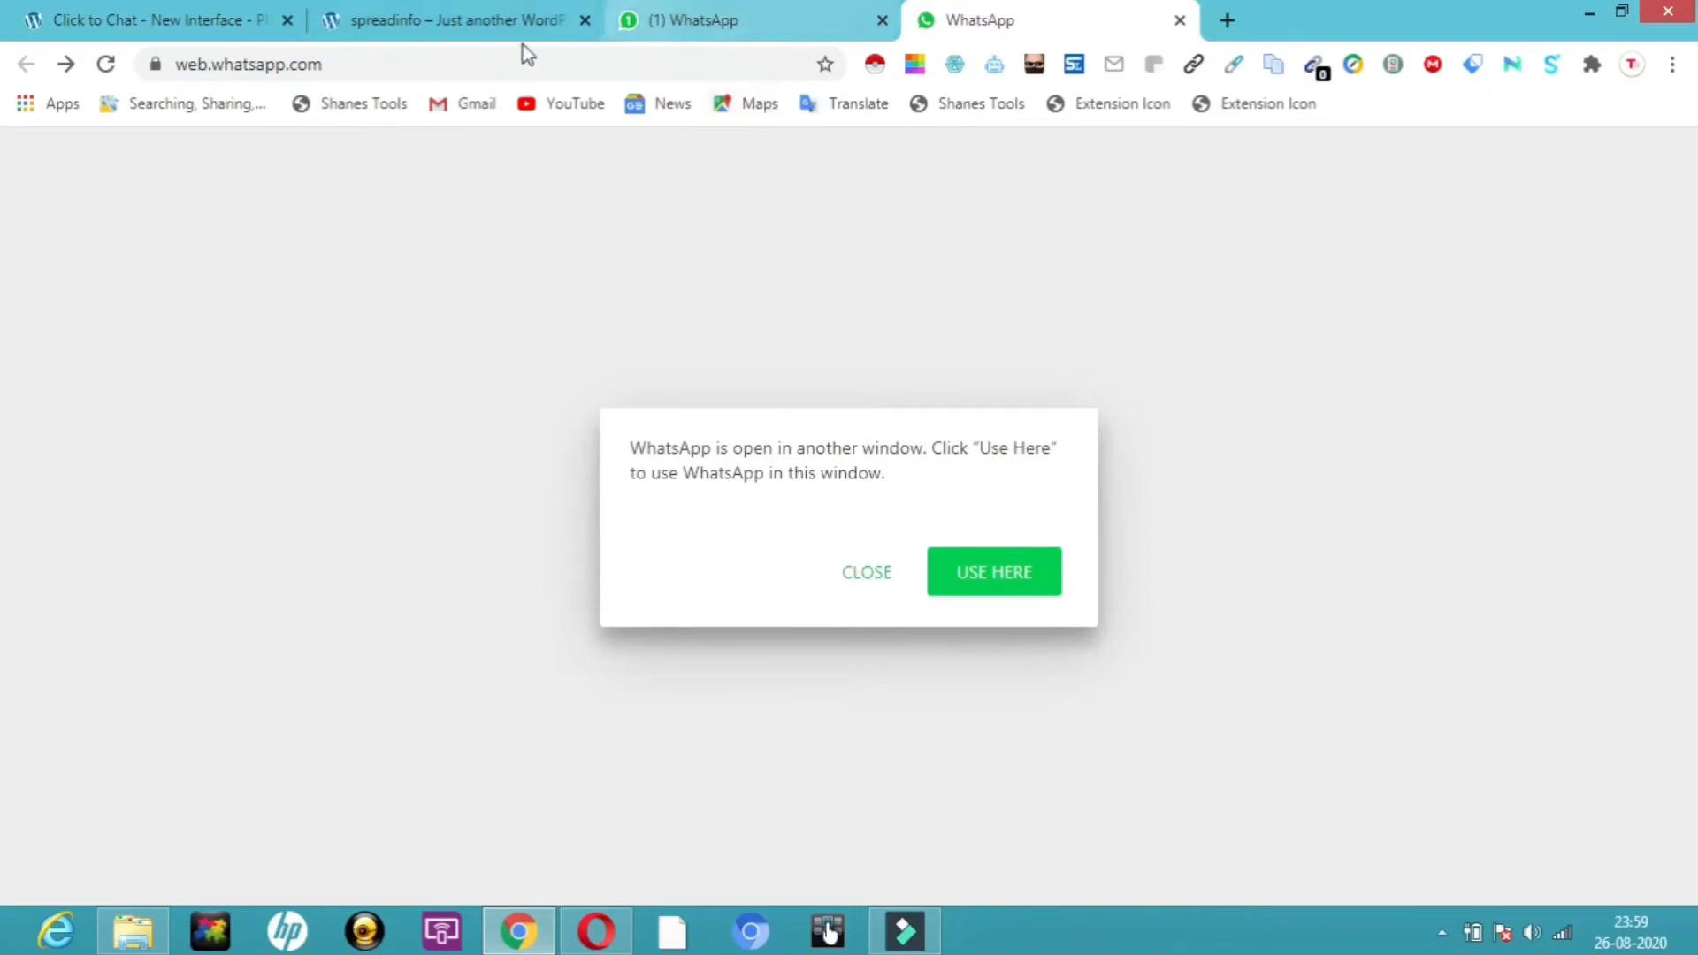
click(506, 16)
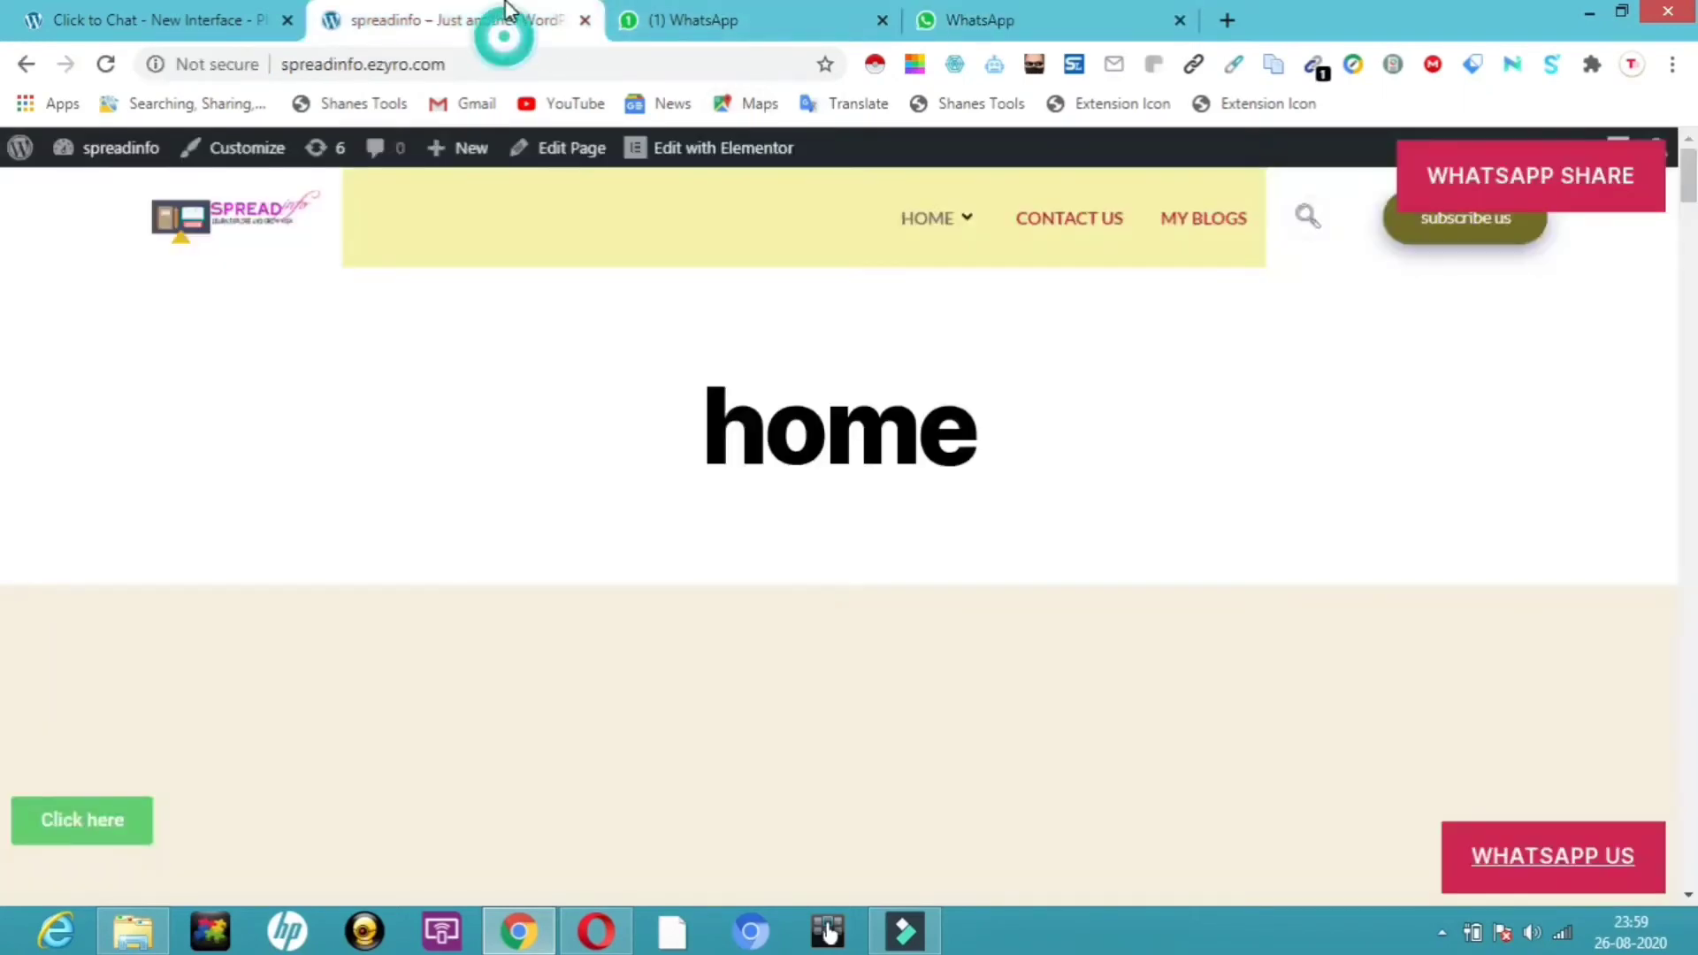
click(1571, 186)
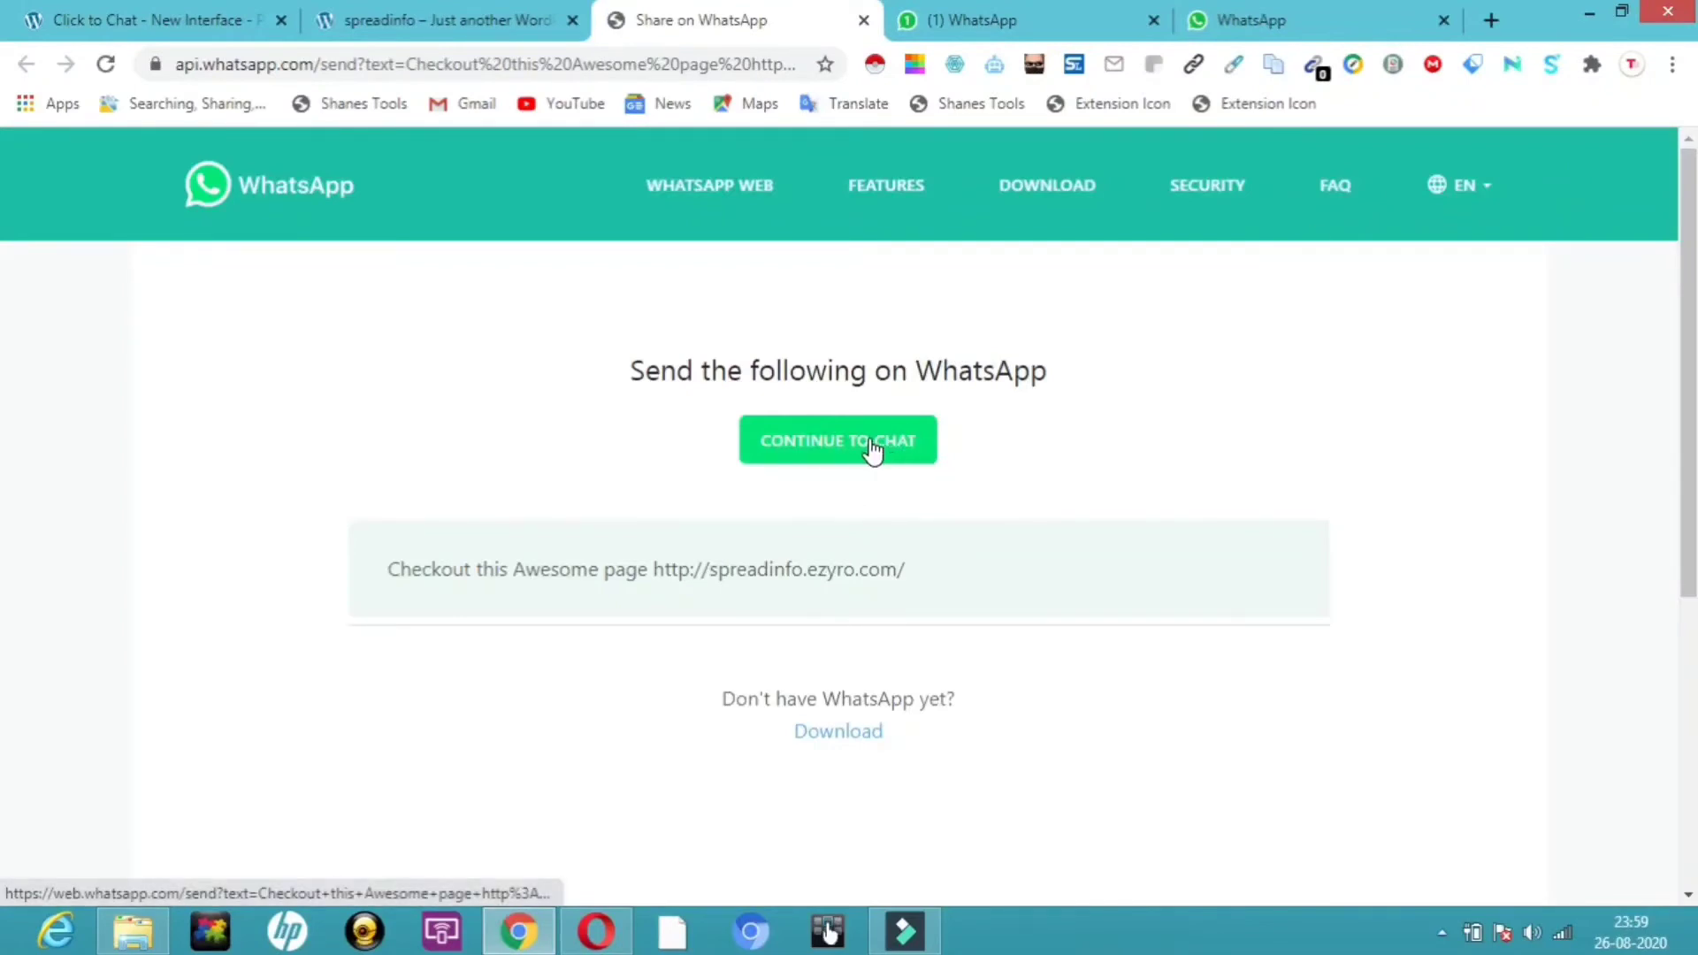
click(872, 450)
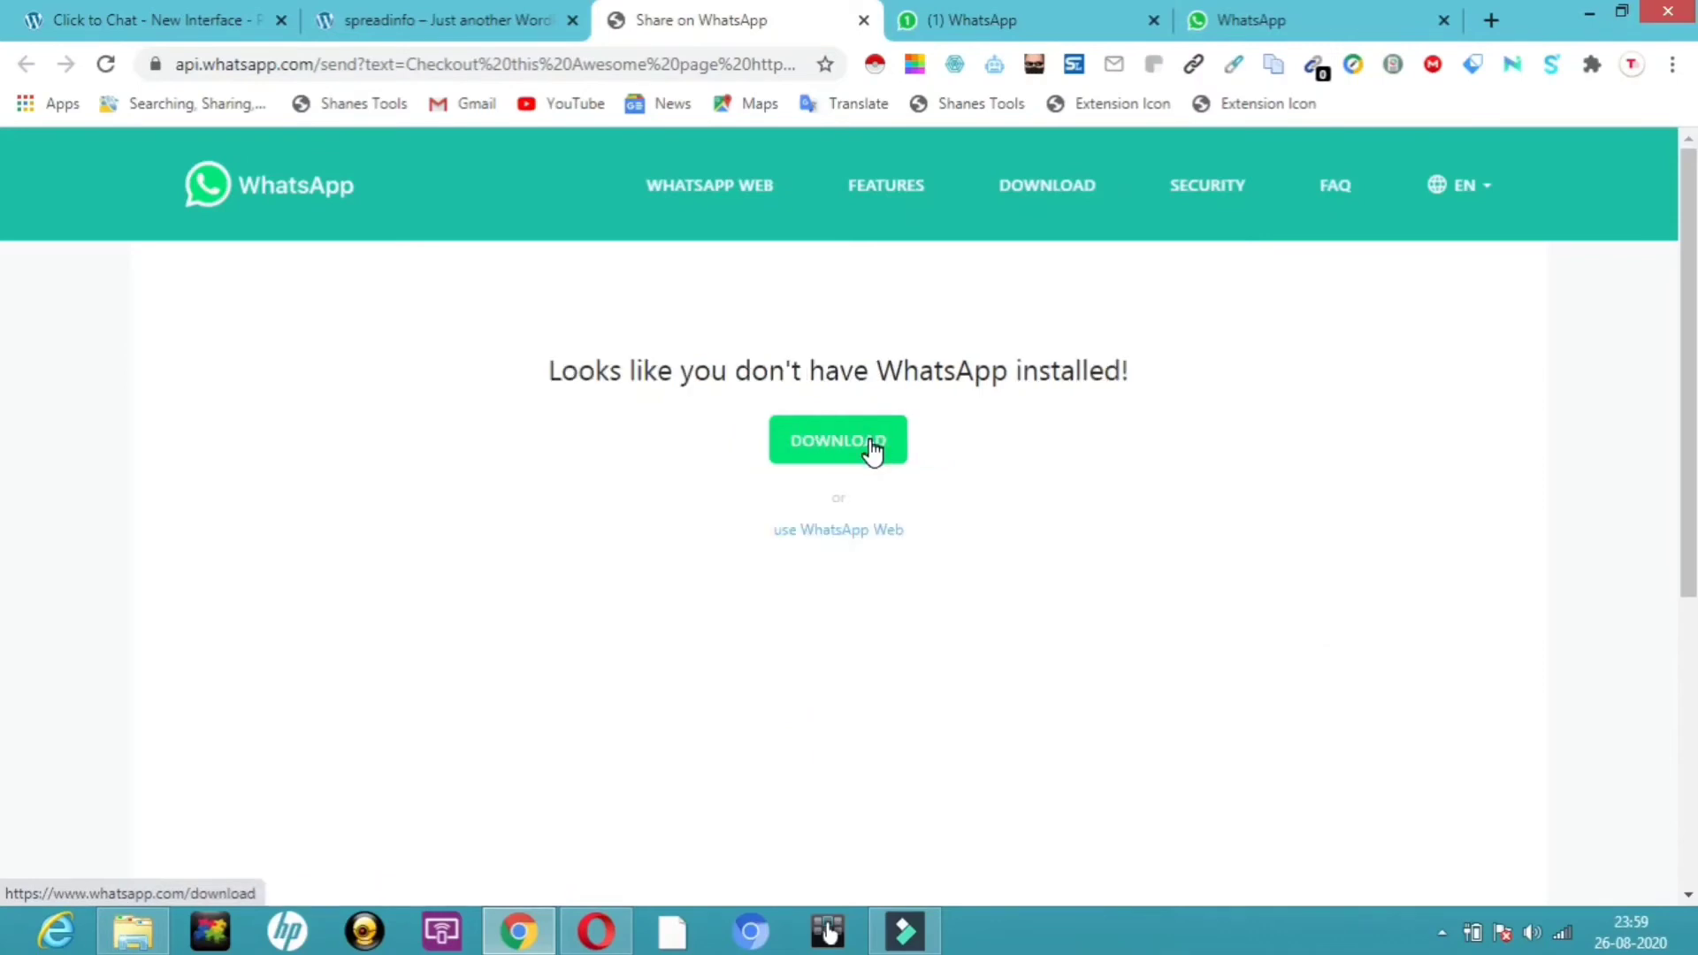
click(837, 535)
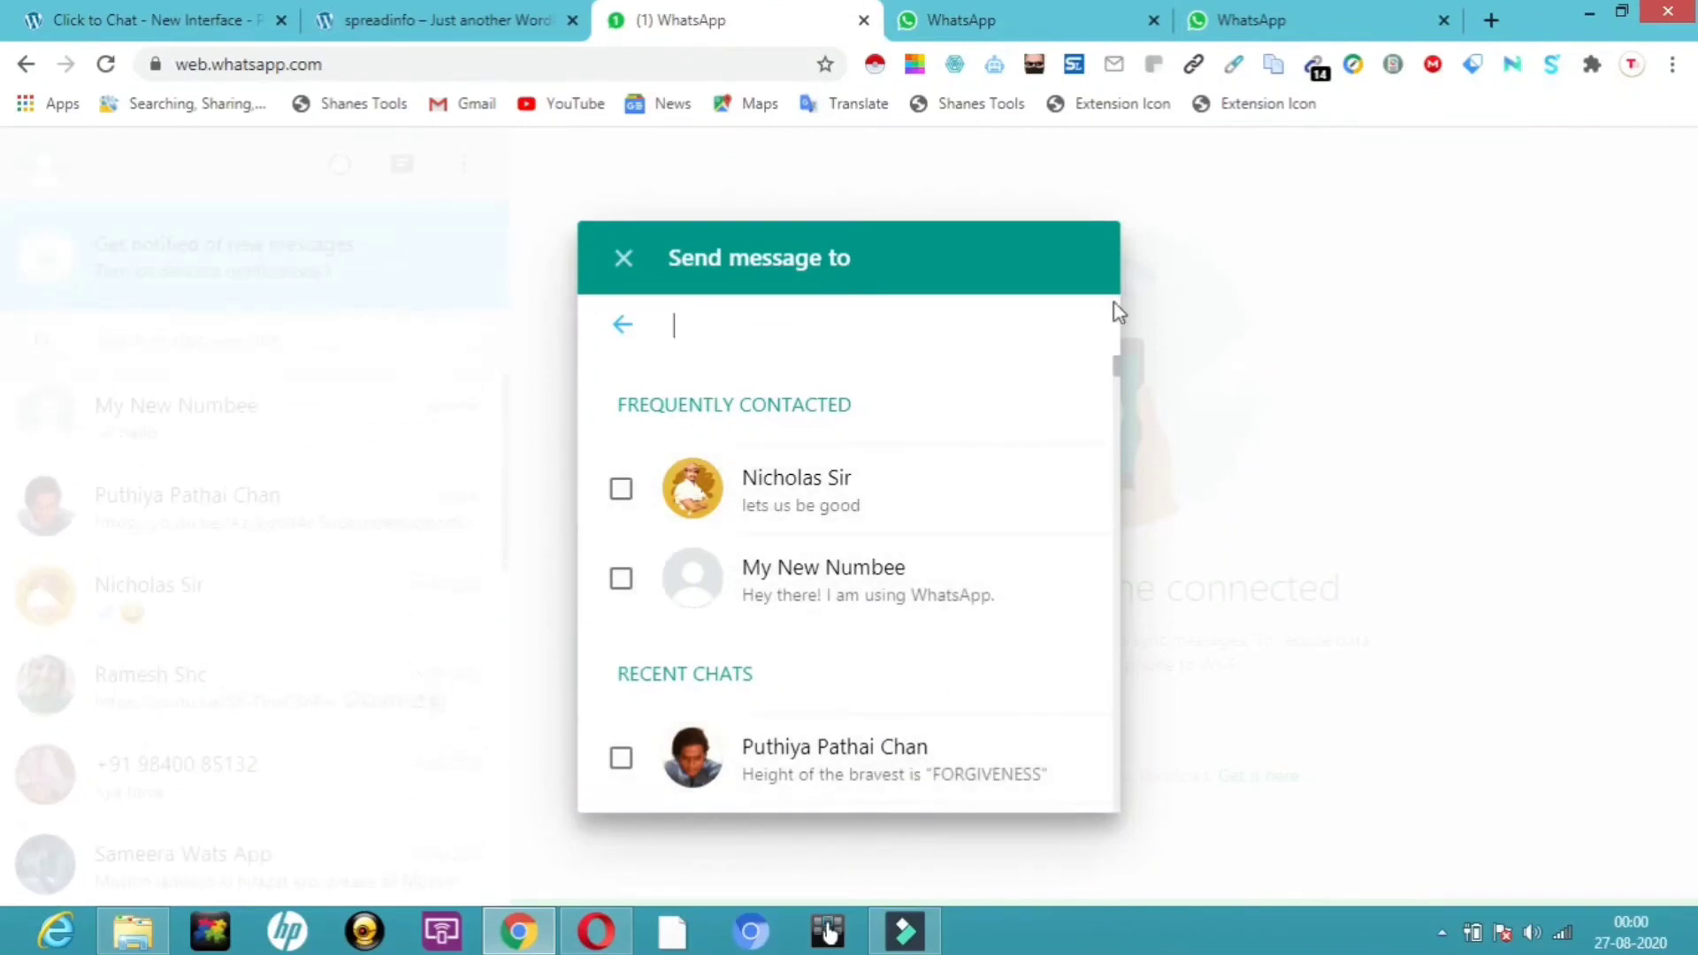
scroll(1118, 368, down, 2)
scroll(1116, 361, up, 2)
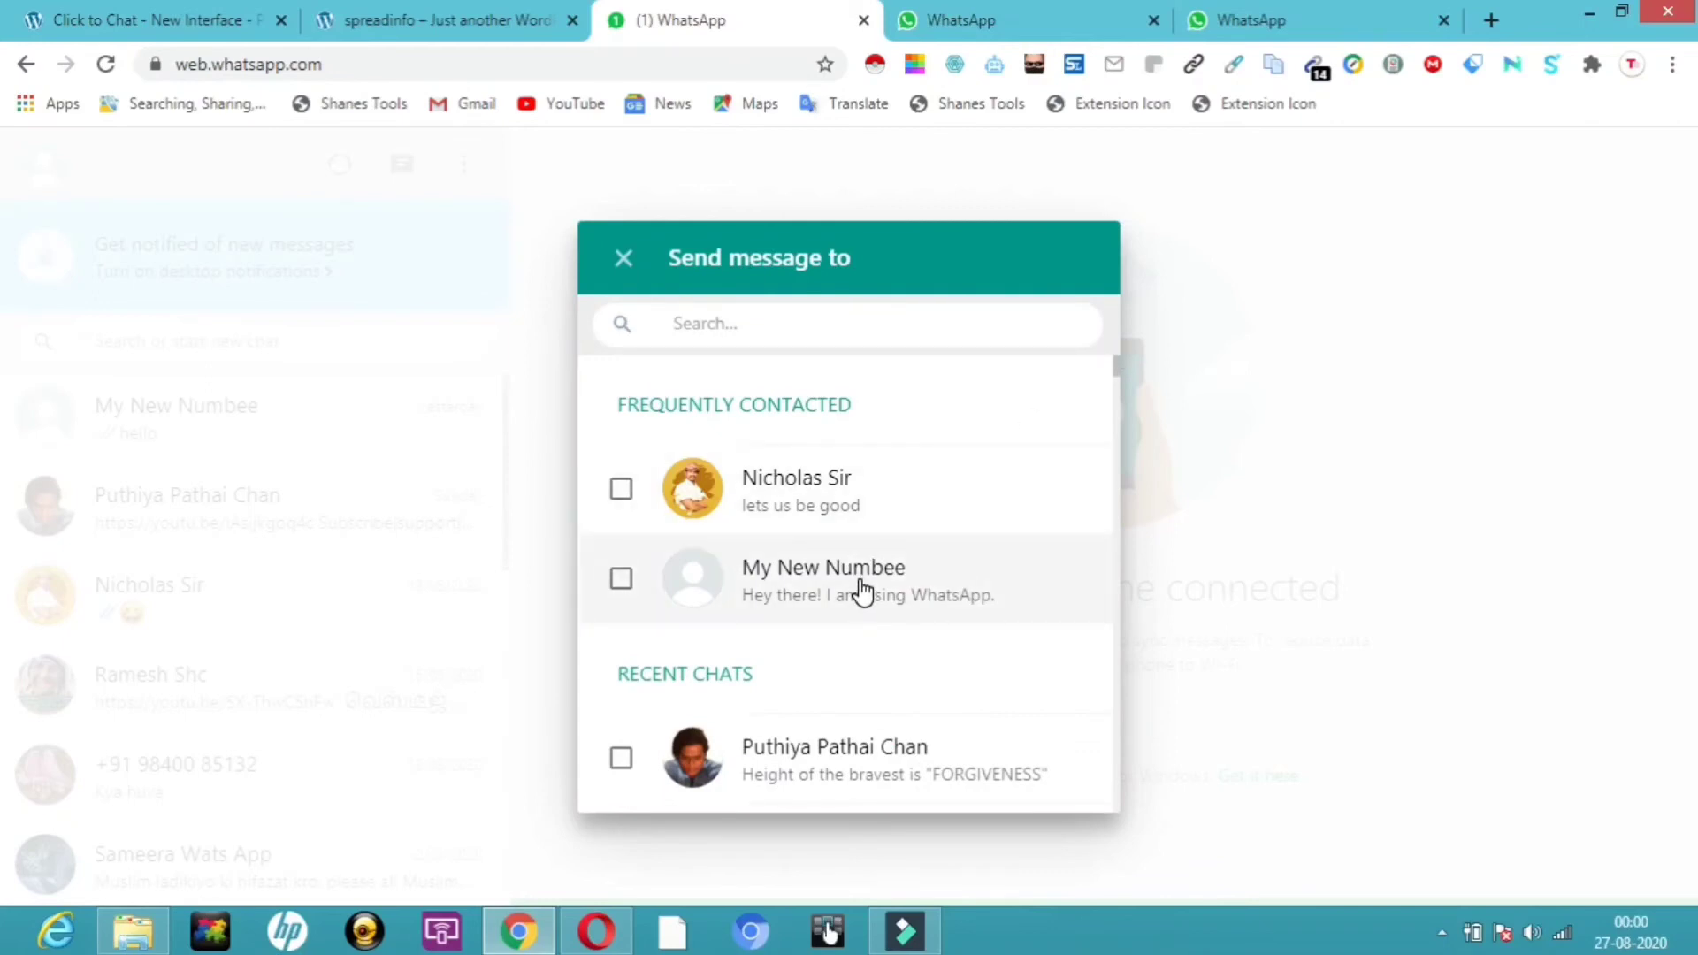
click(863, 591)
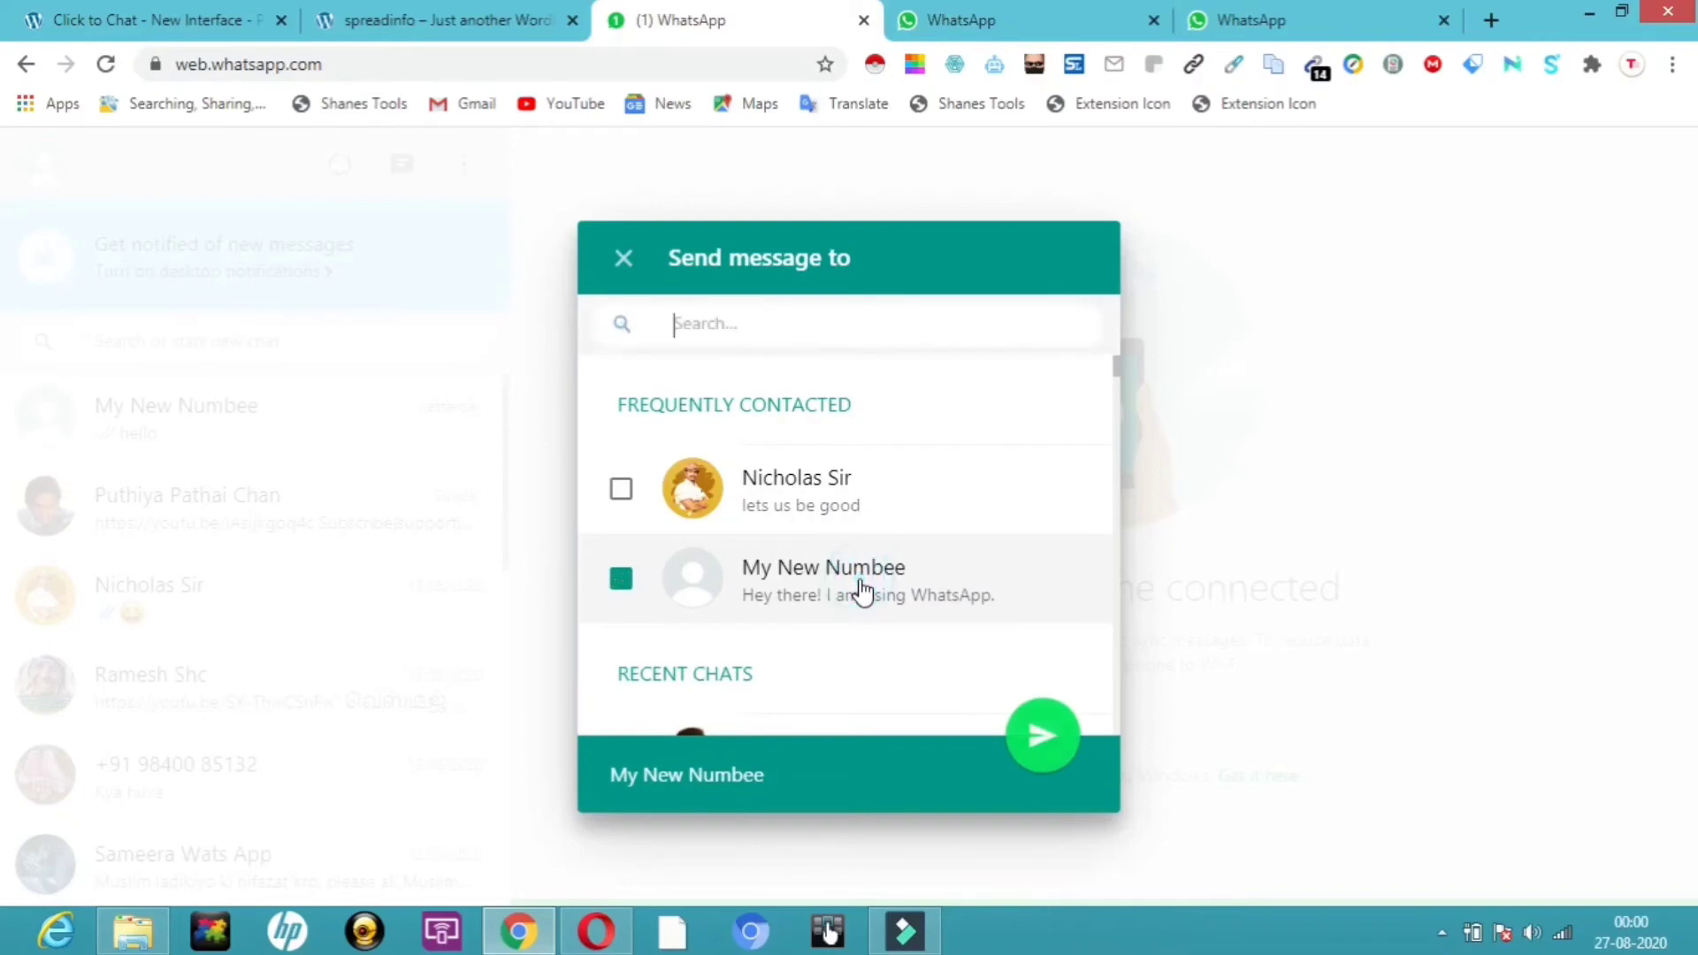
click(864, 591)
click(622, 580)
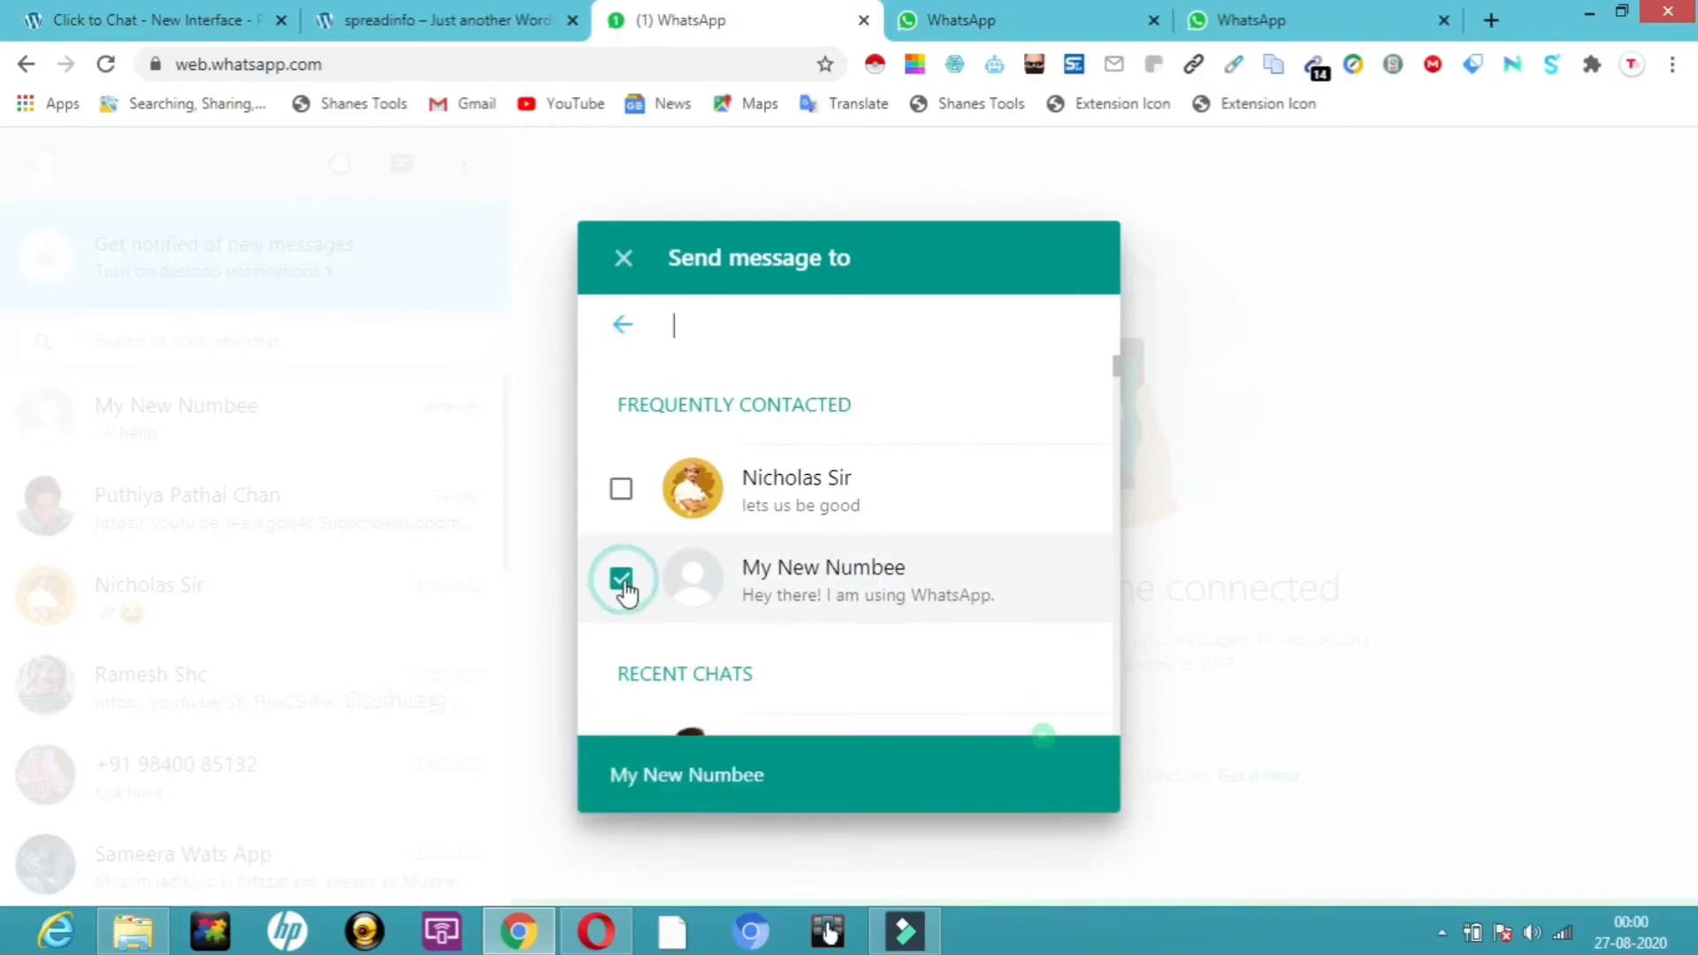
click(1044, 735)
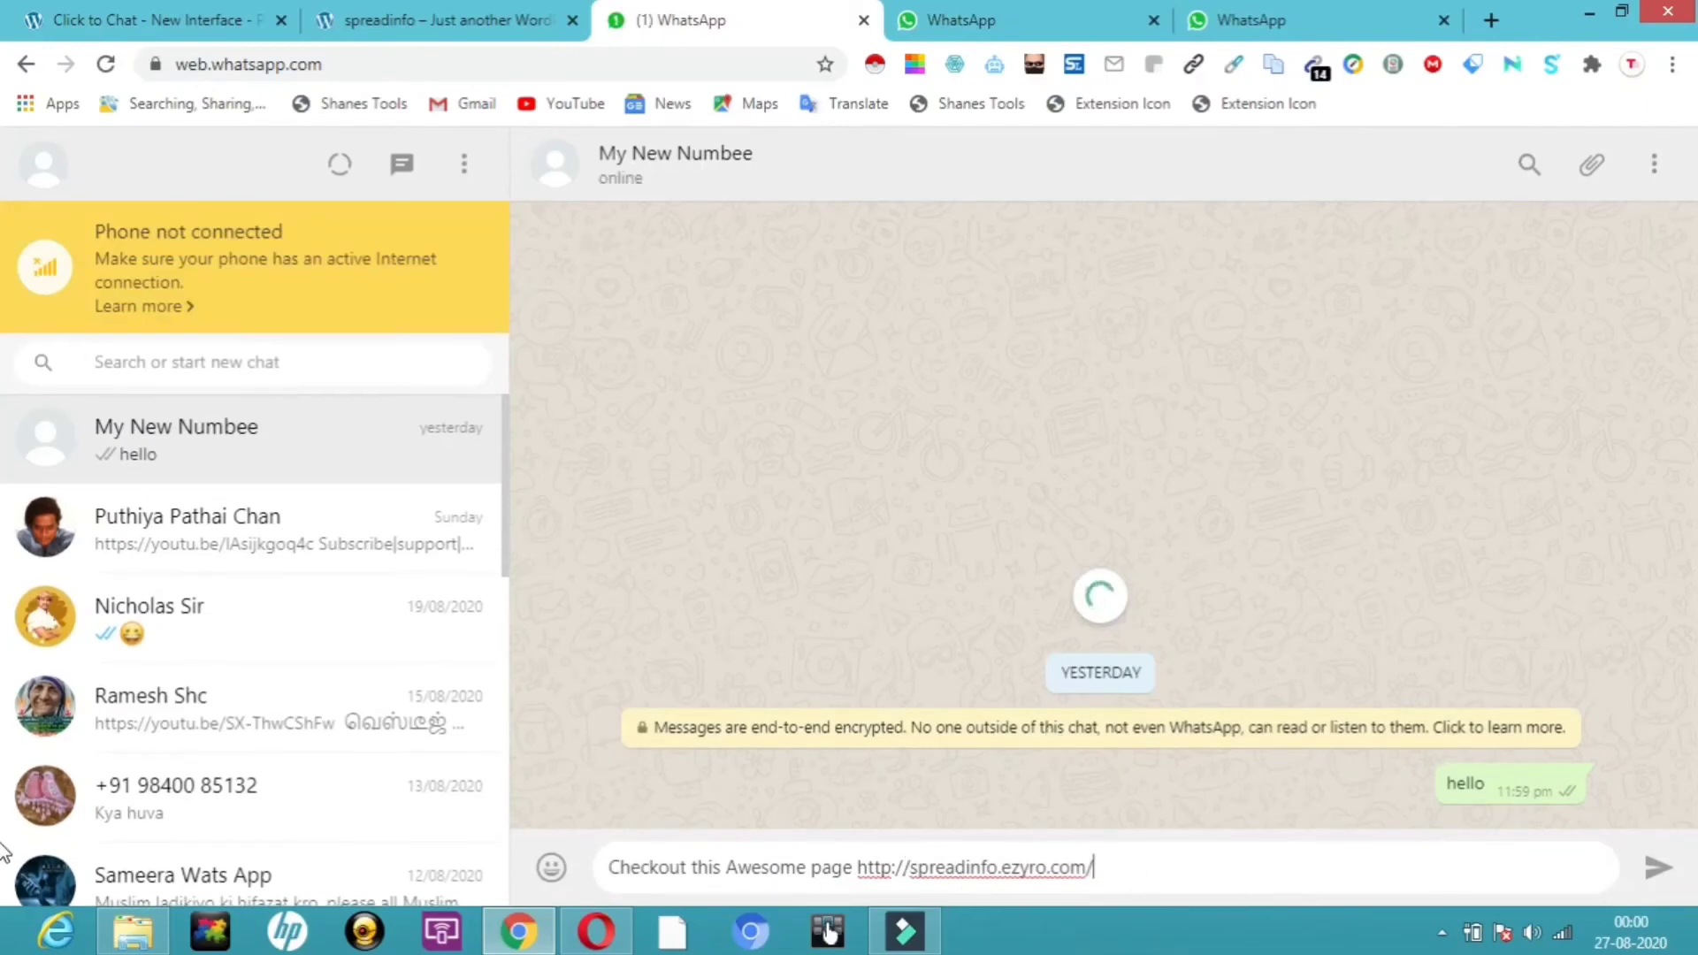
click(1659, 860)
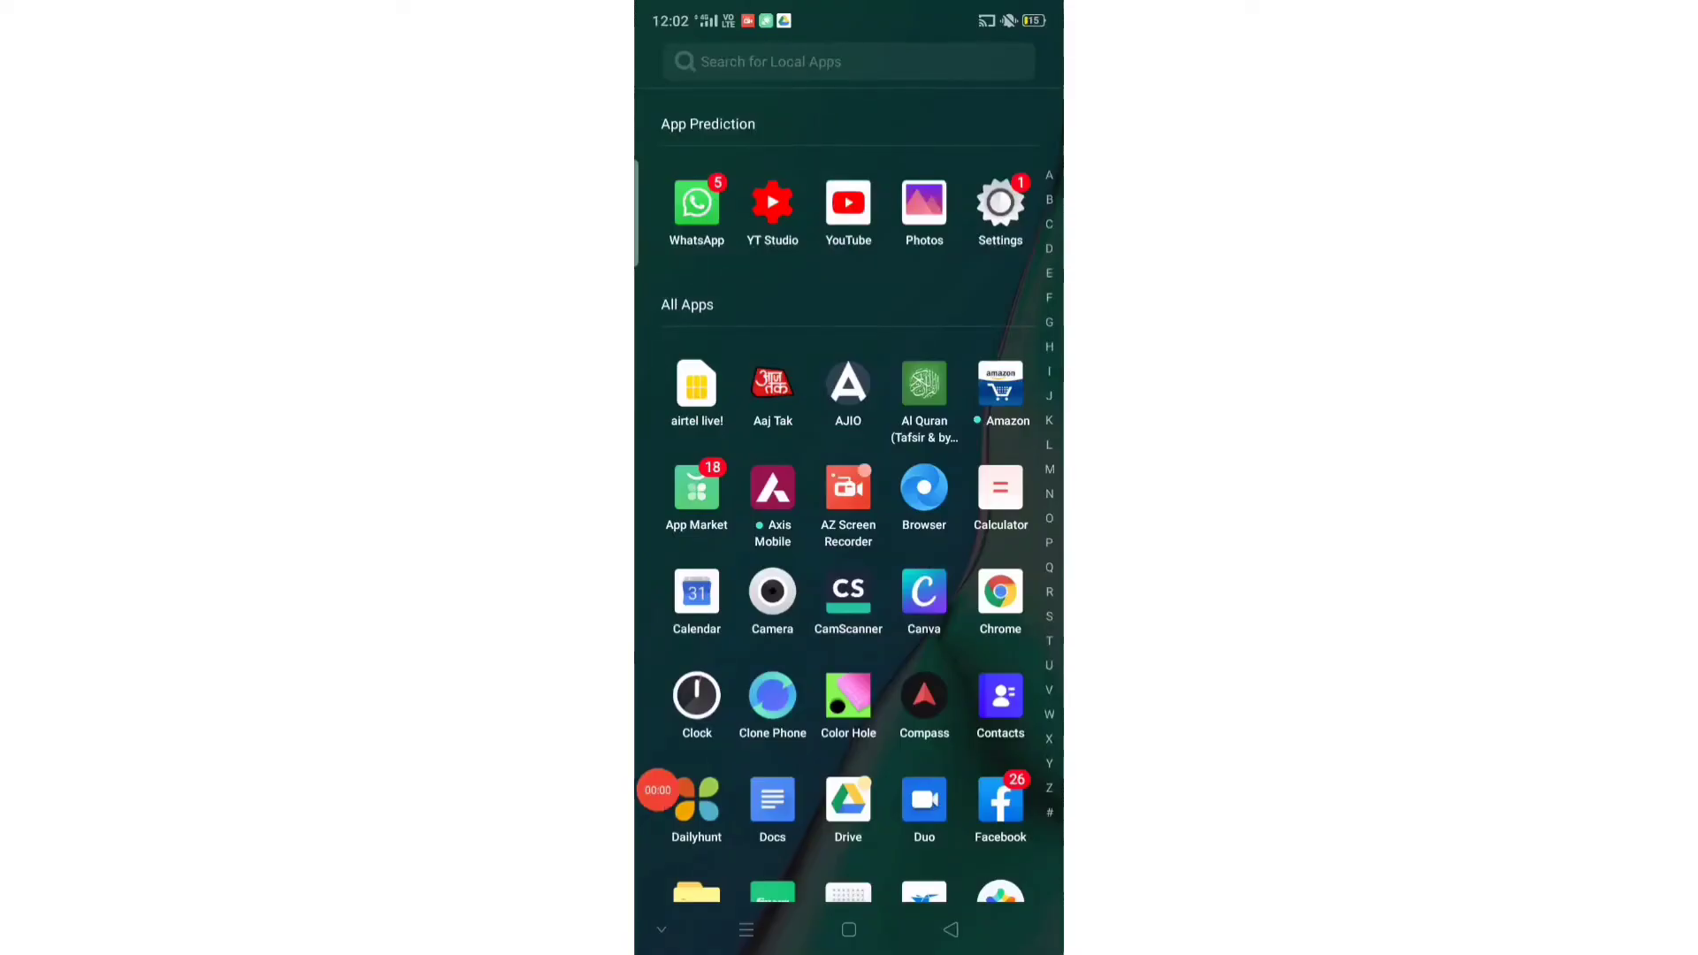
- Open spreadinfo.ezyro.com in Chrome on the phone
click(1001, 592)
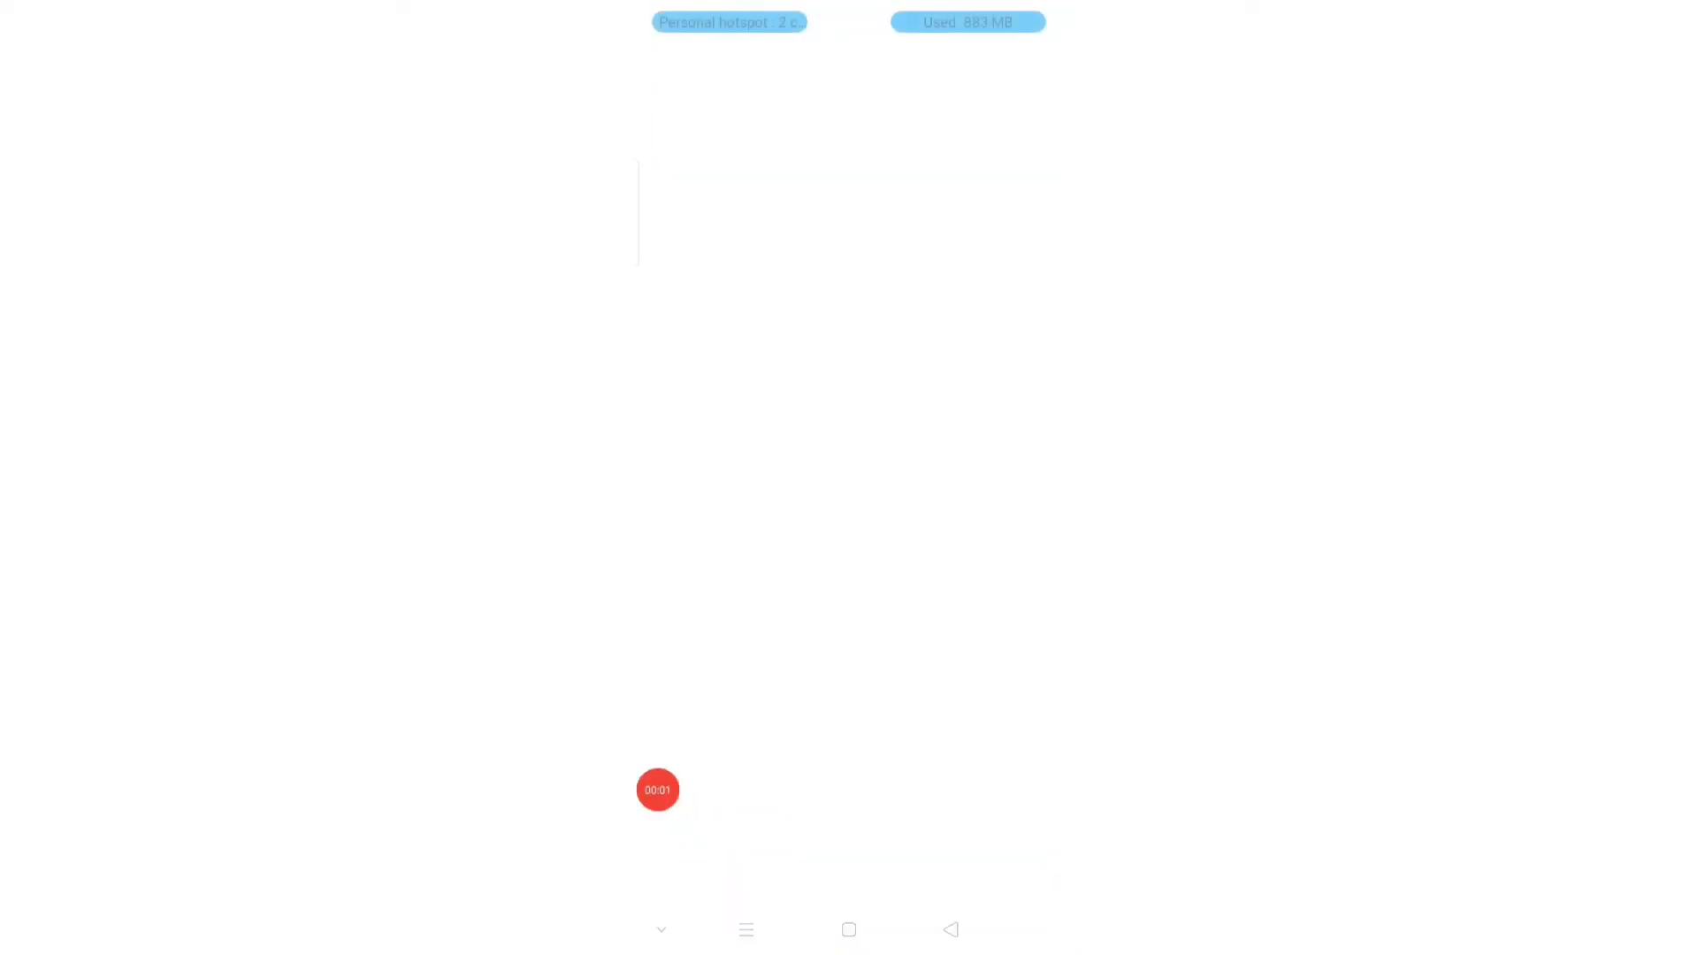
click(810, 67)
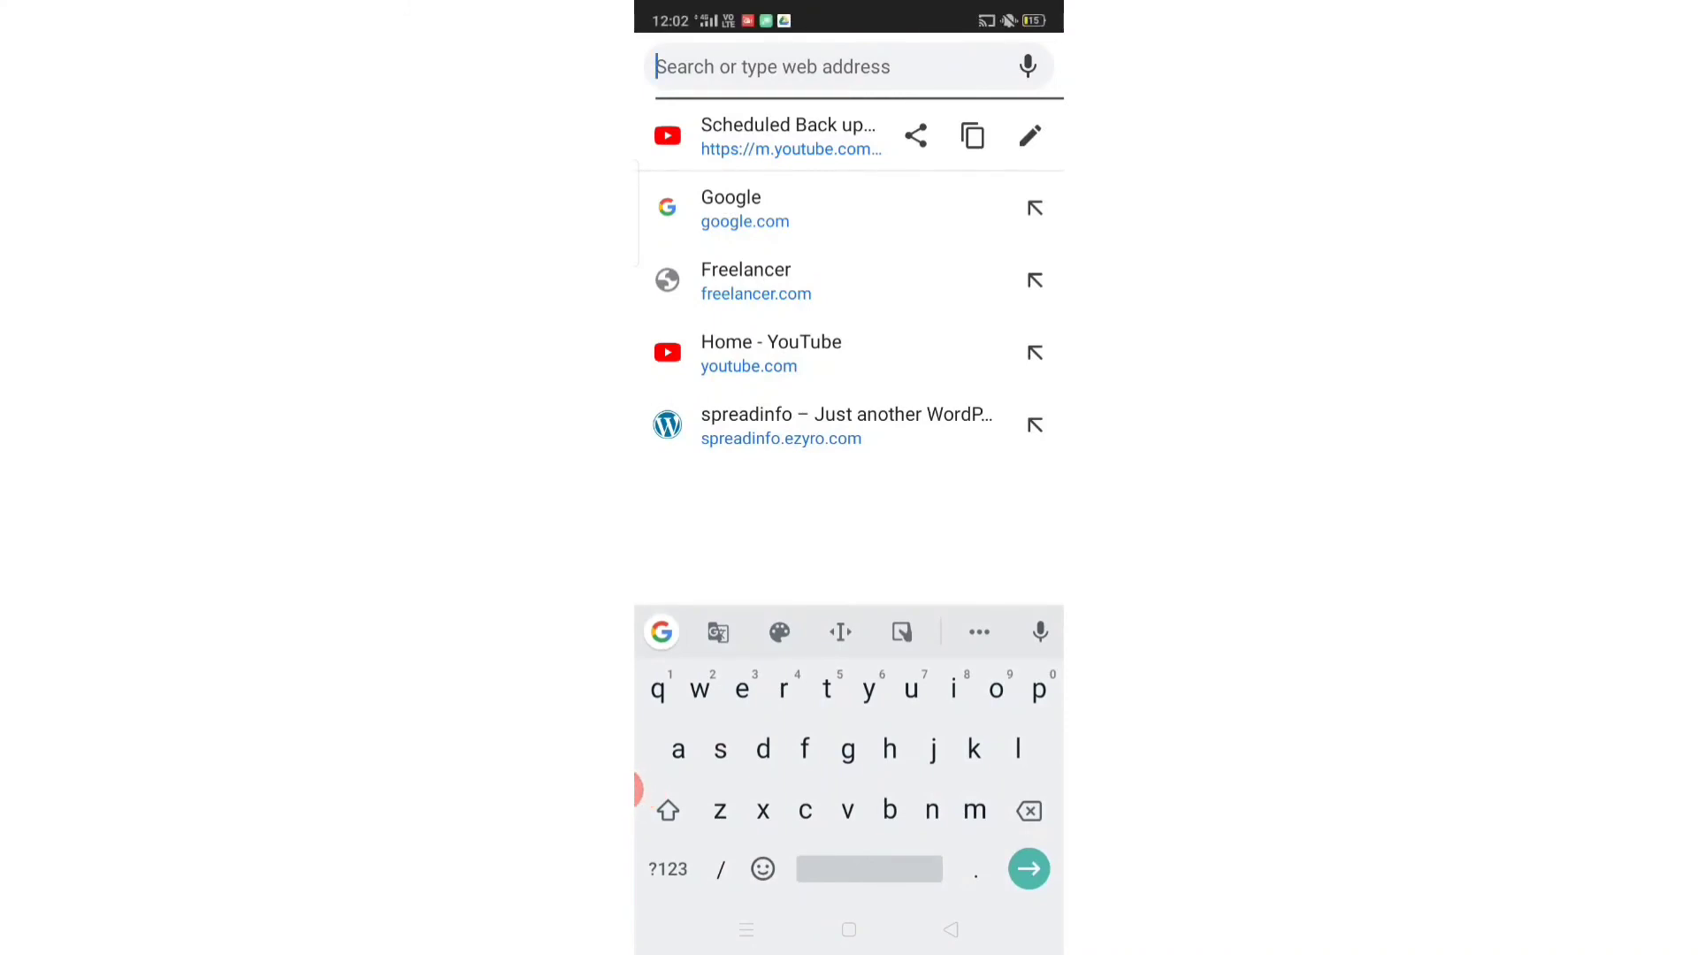
click(736, 416)
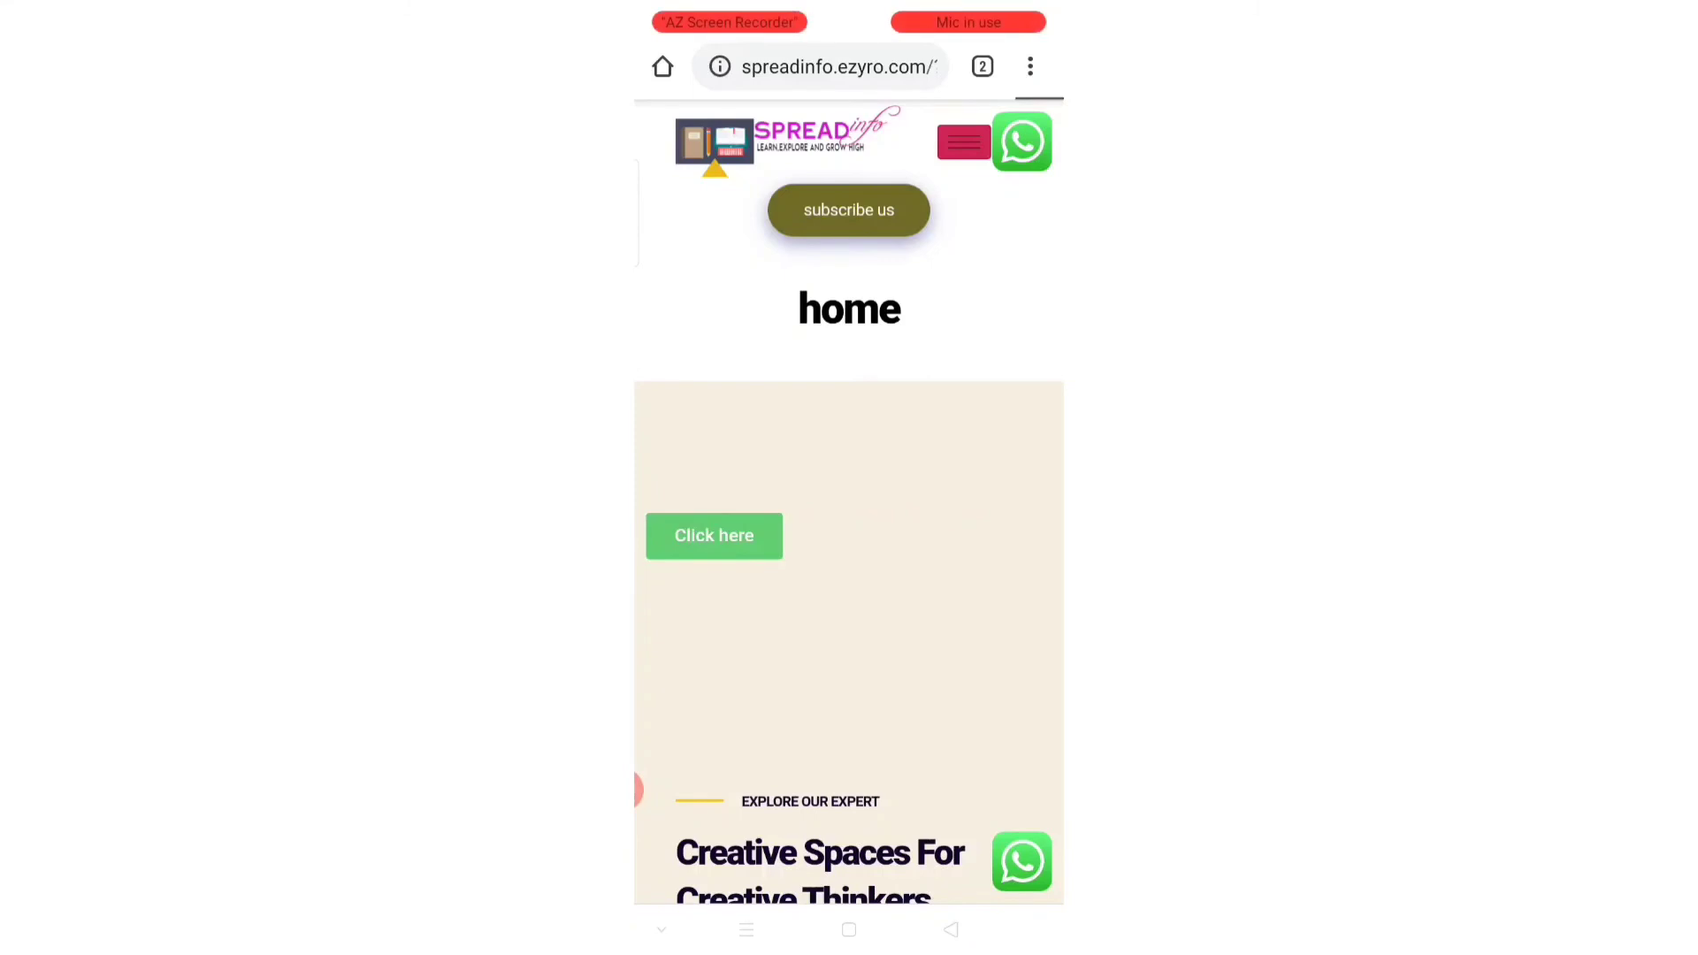
- Share the page from the mobile site's WhatsApp share button to My Num and send the prefilled page message
click(1022, 861)
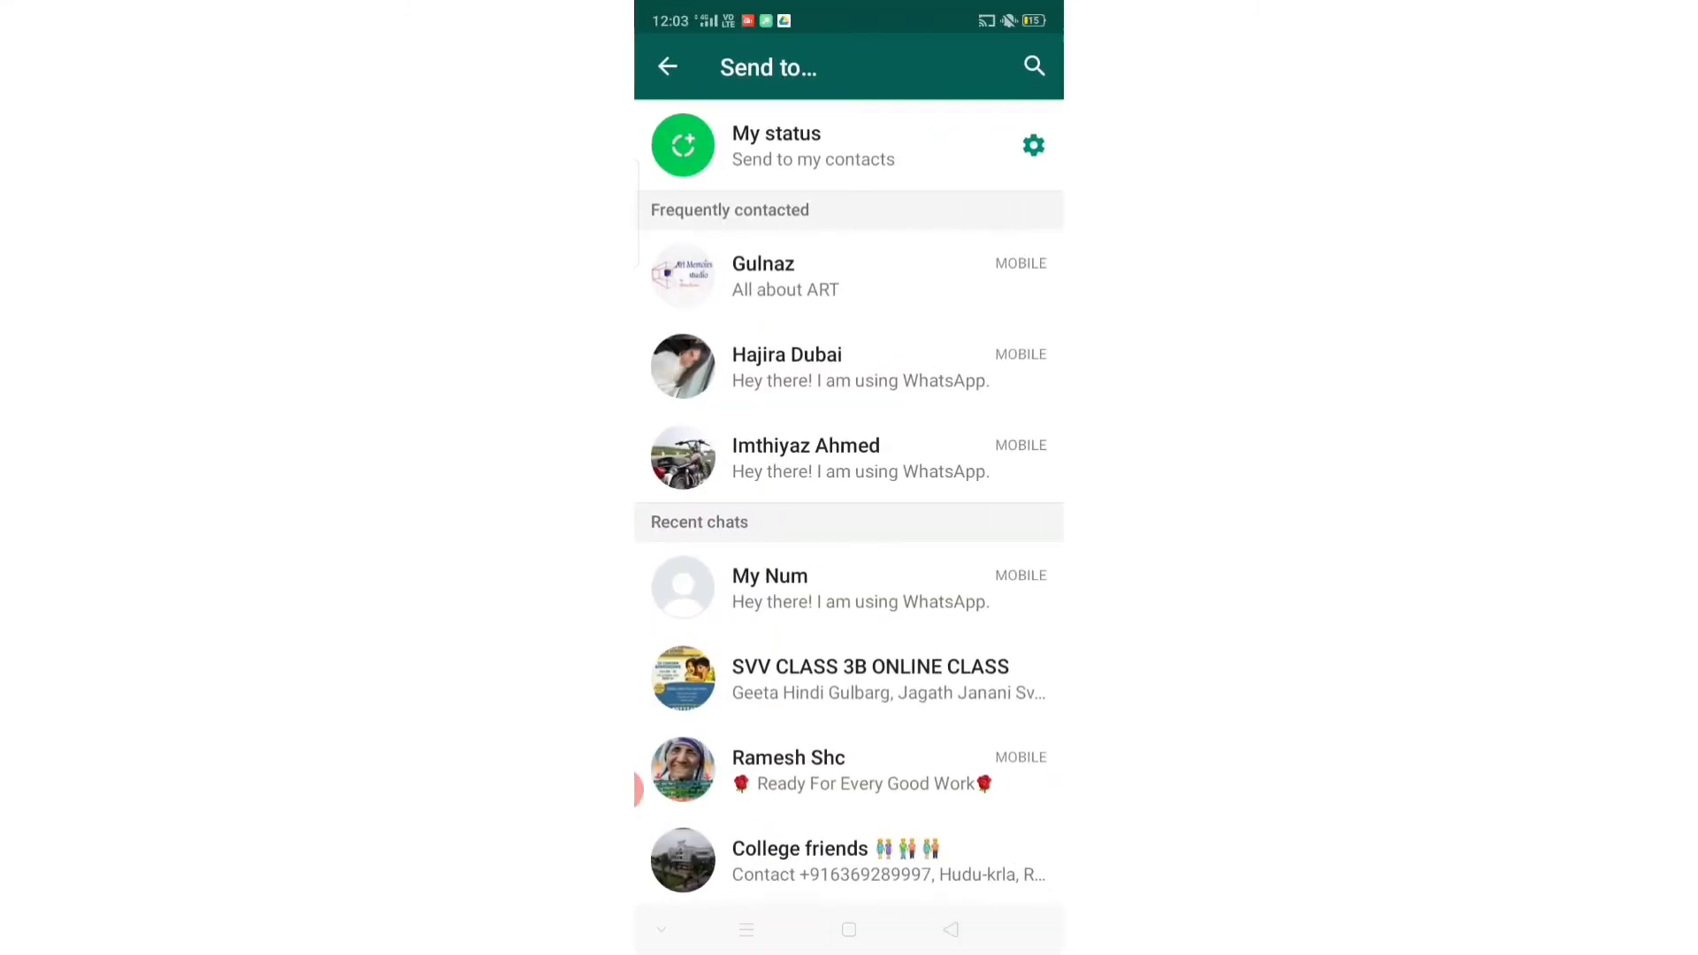
click(831, 588)
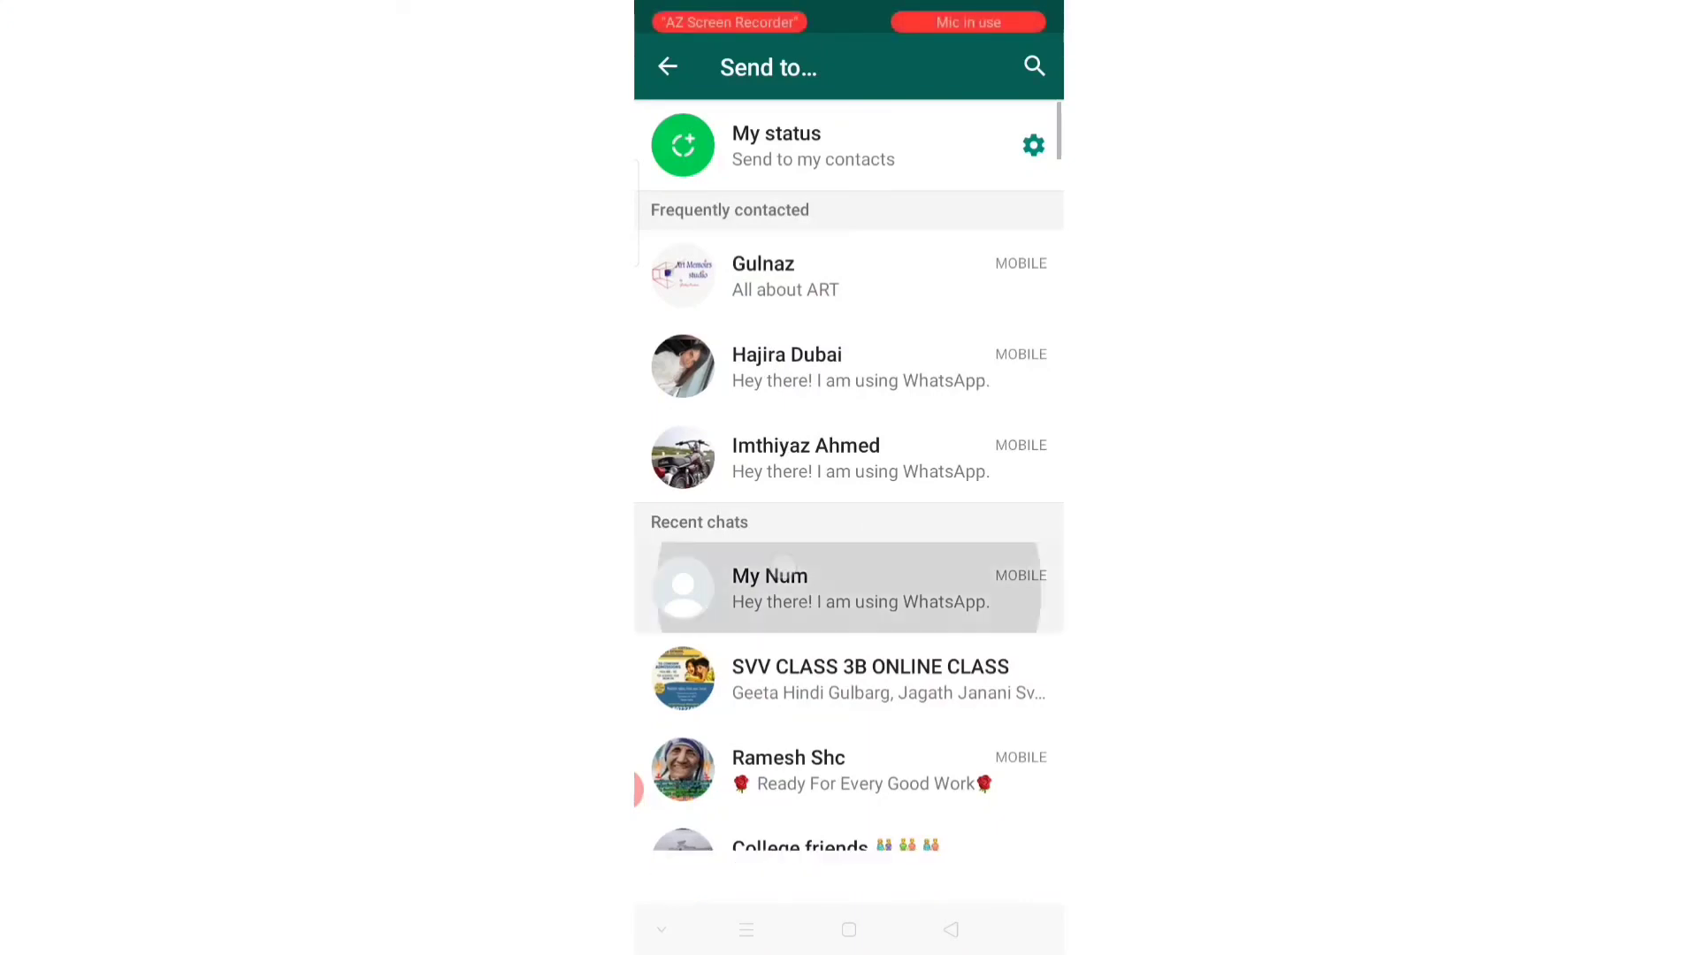
click(1011, 849)
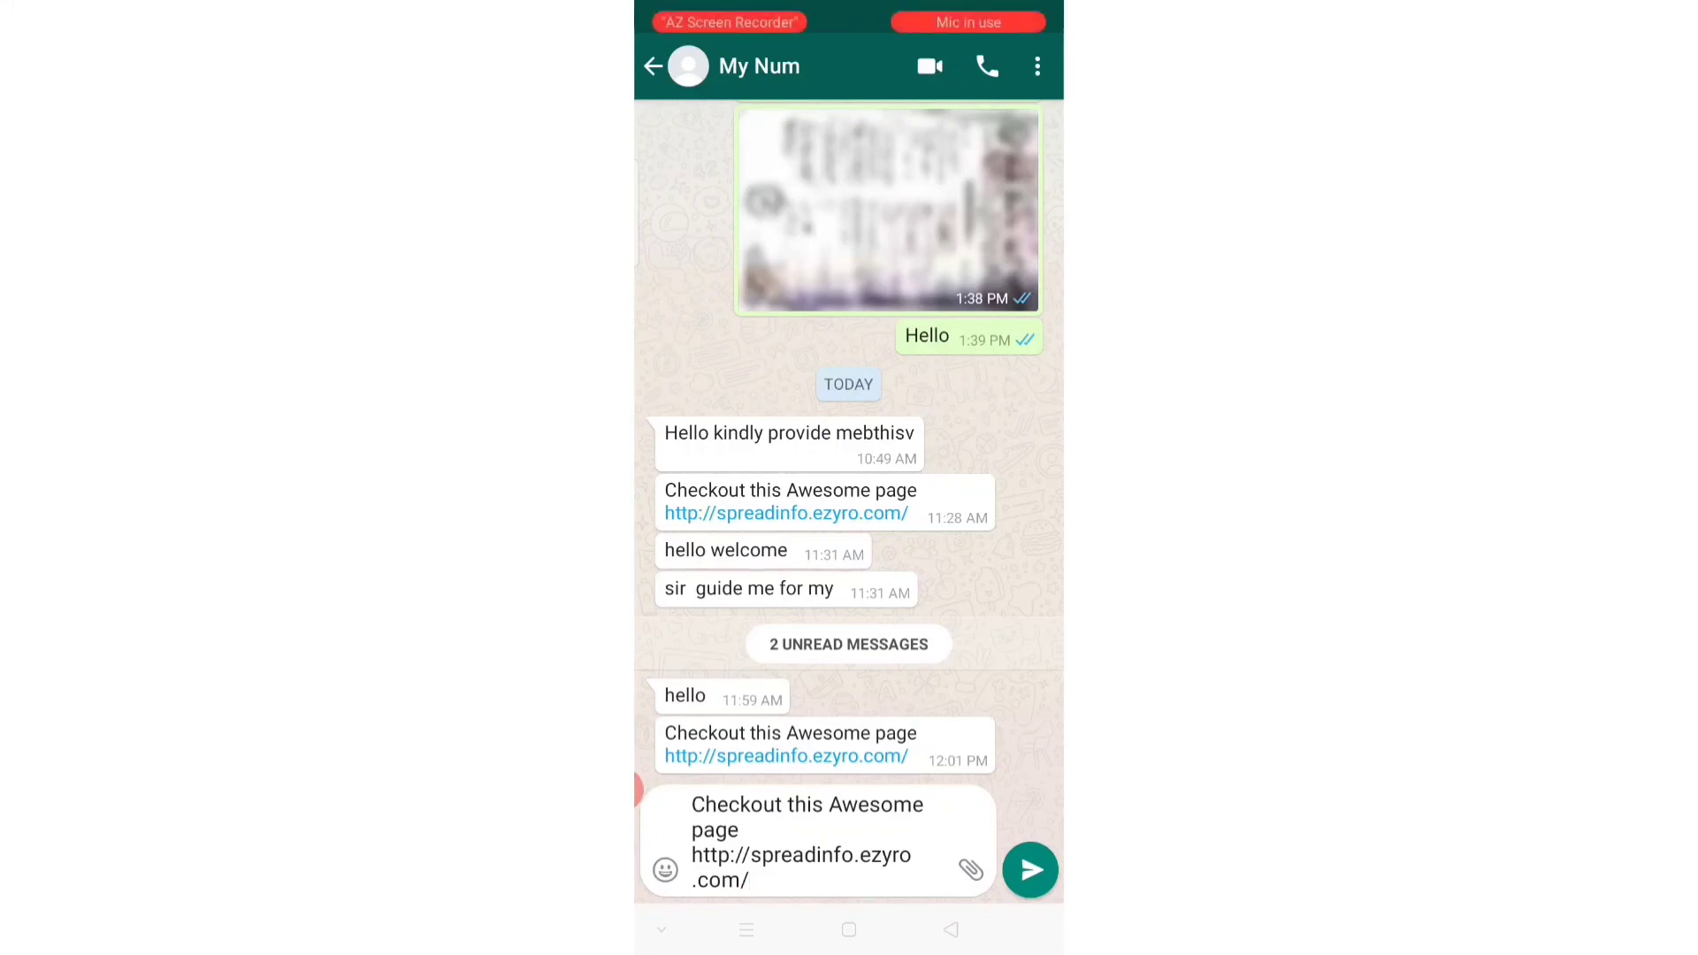
click(1031, 869)
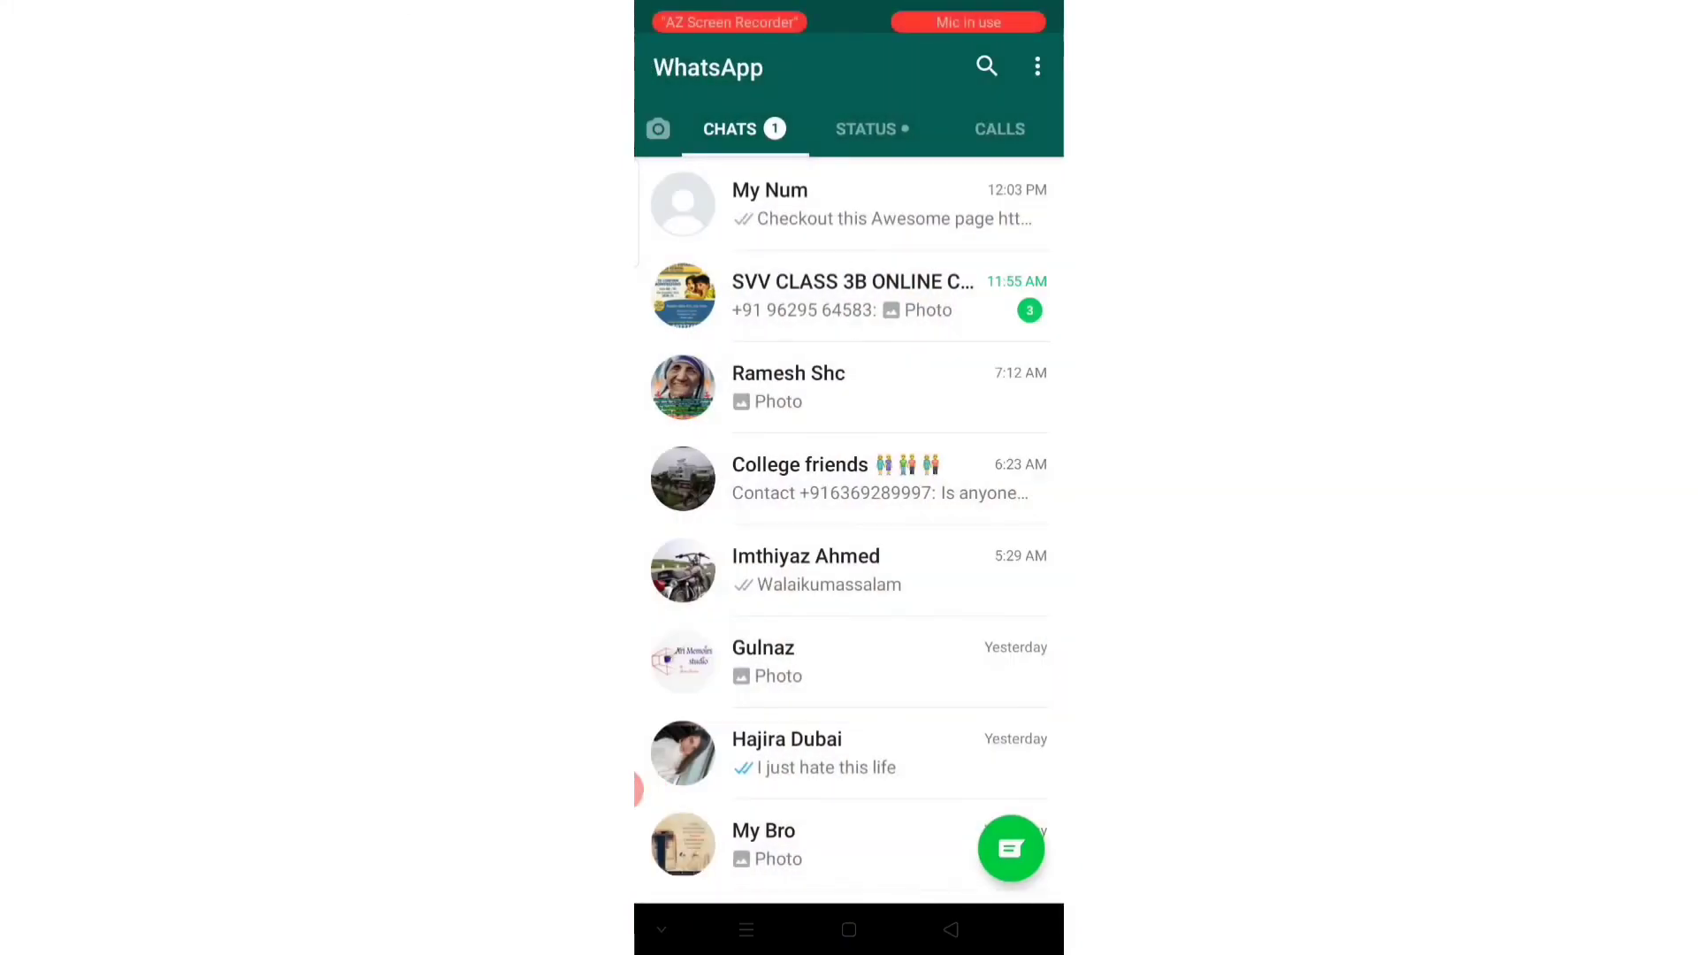
- Go back to the mobile site, open its WhatsApp chat button and send the prefilled "hello" message
click(952, 929)
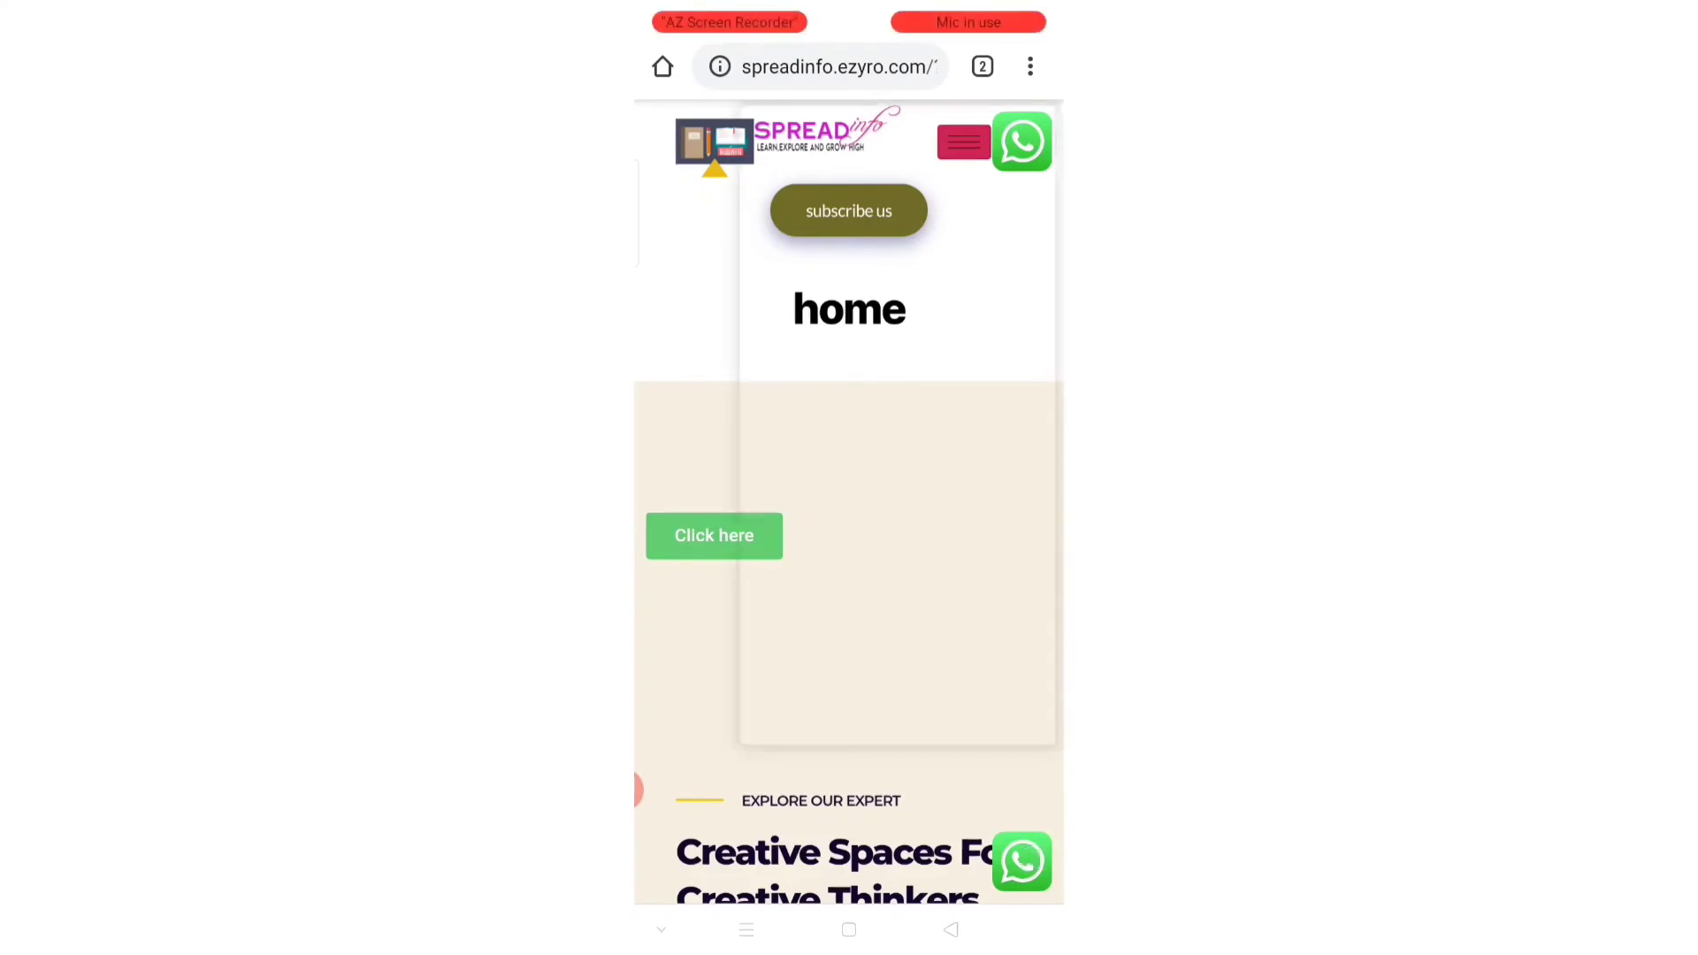
click(1022, 862)
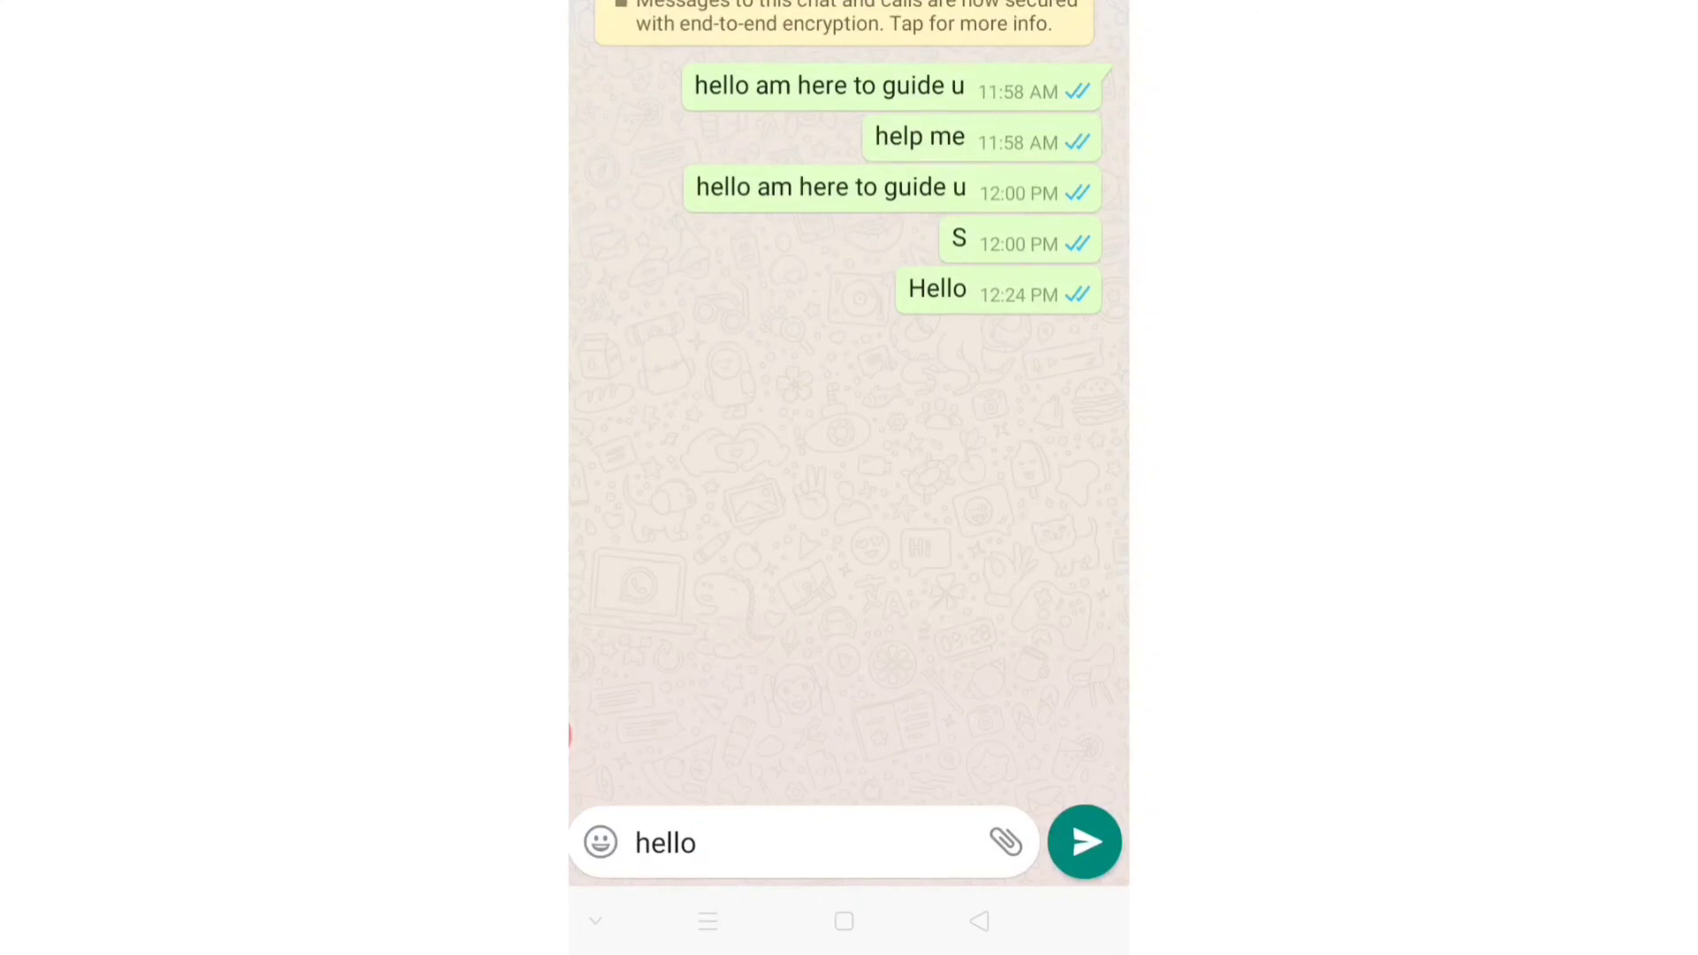
click(698, 845)
click(1085, 448)
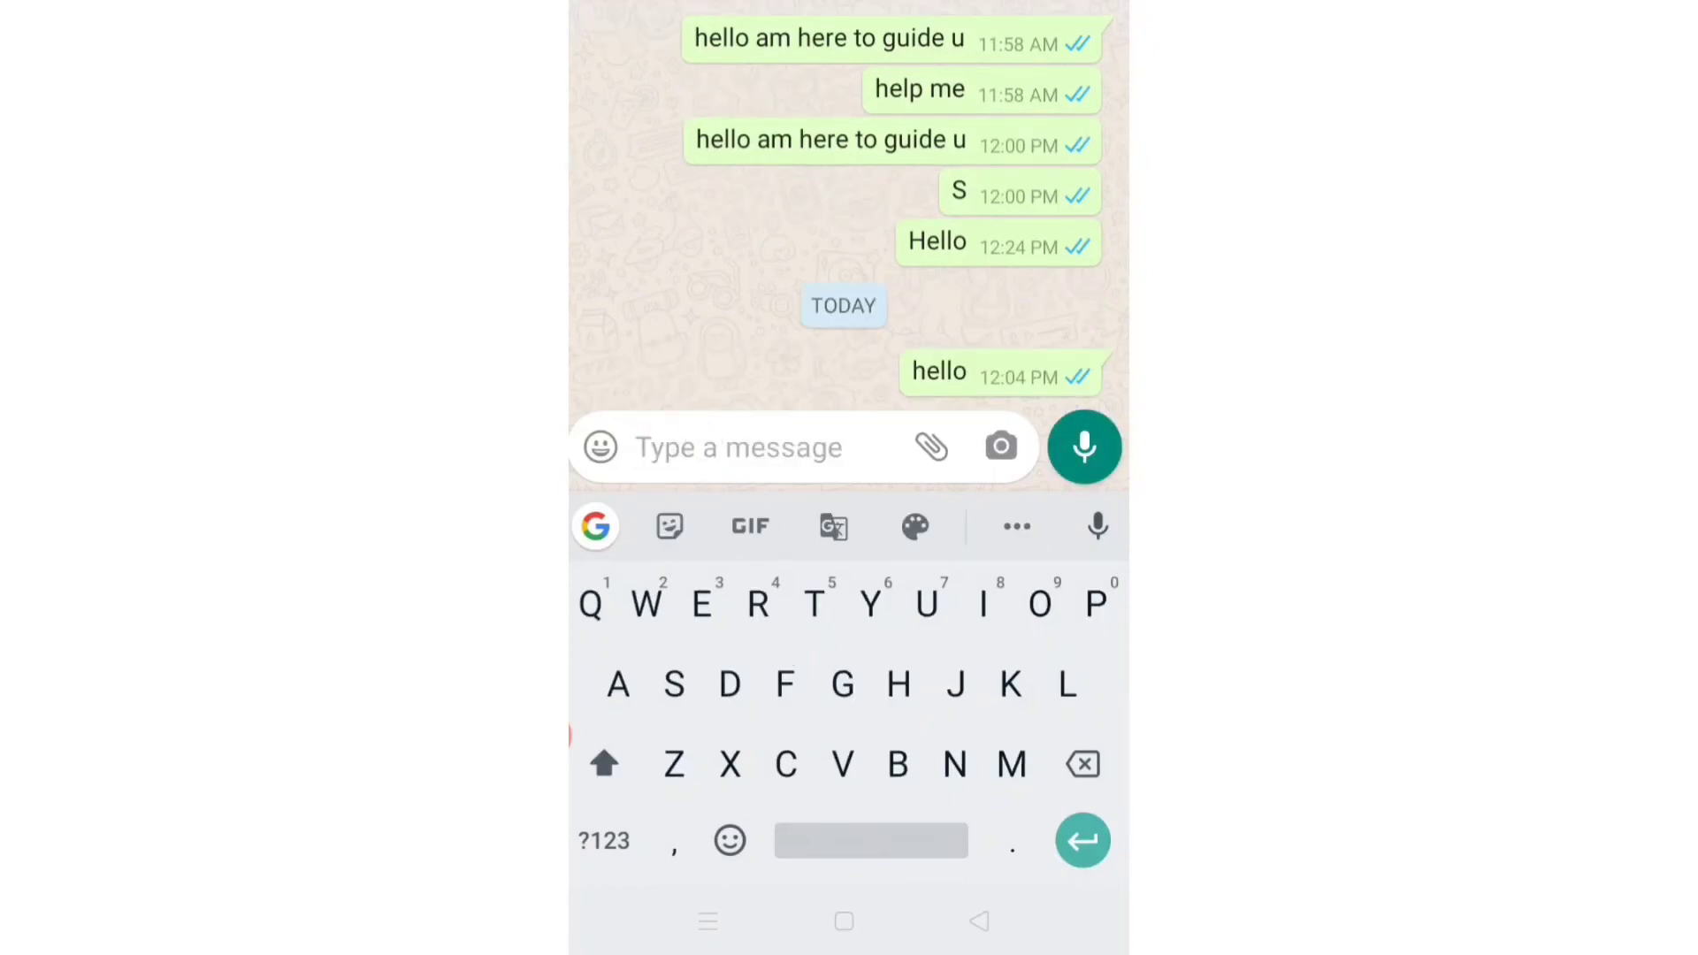
- Send two more test messages in the phone's WhatsApp chat, "Heegj" and "Thcxd"
text(Heegj)
click(1084, 447)
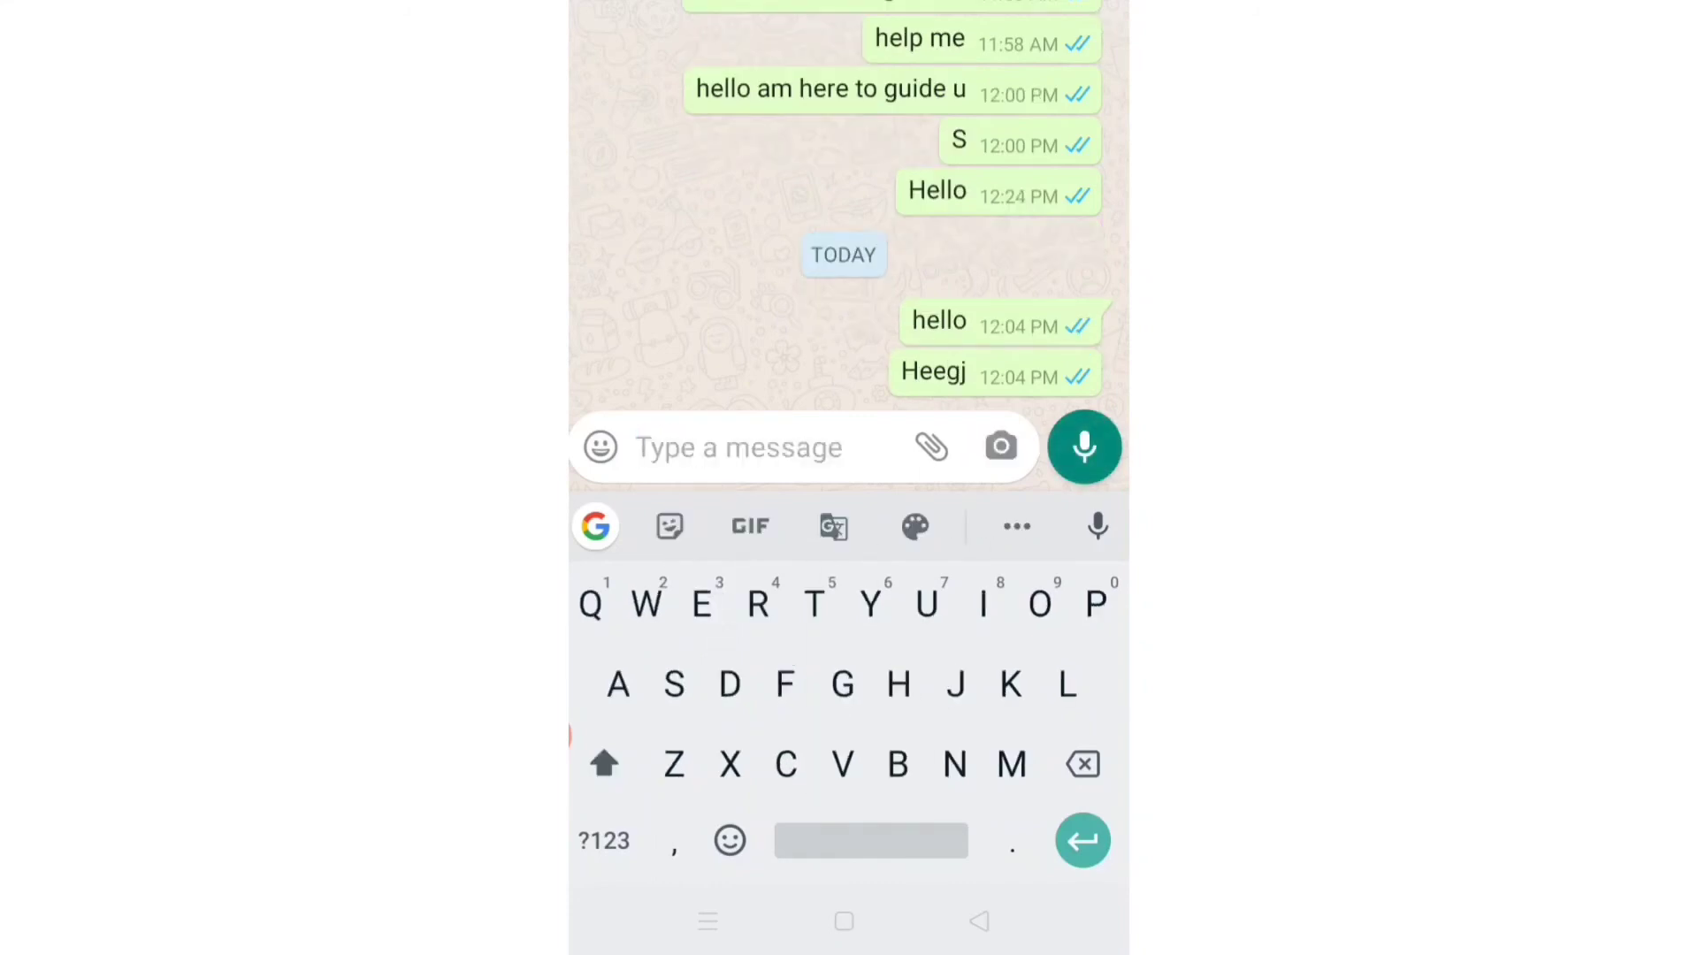
text(Thcxd)
click(1085, 448)
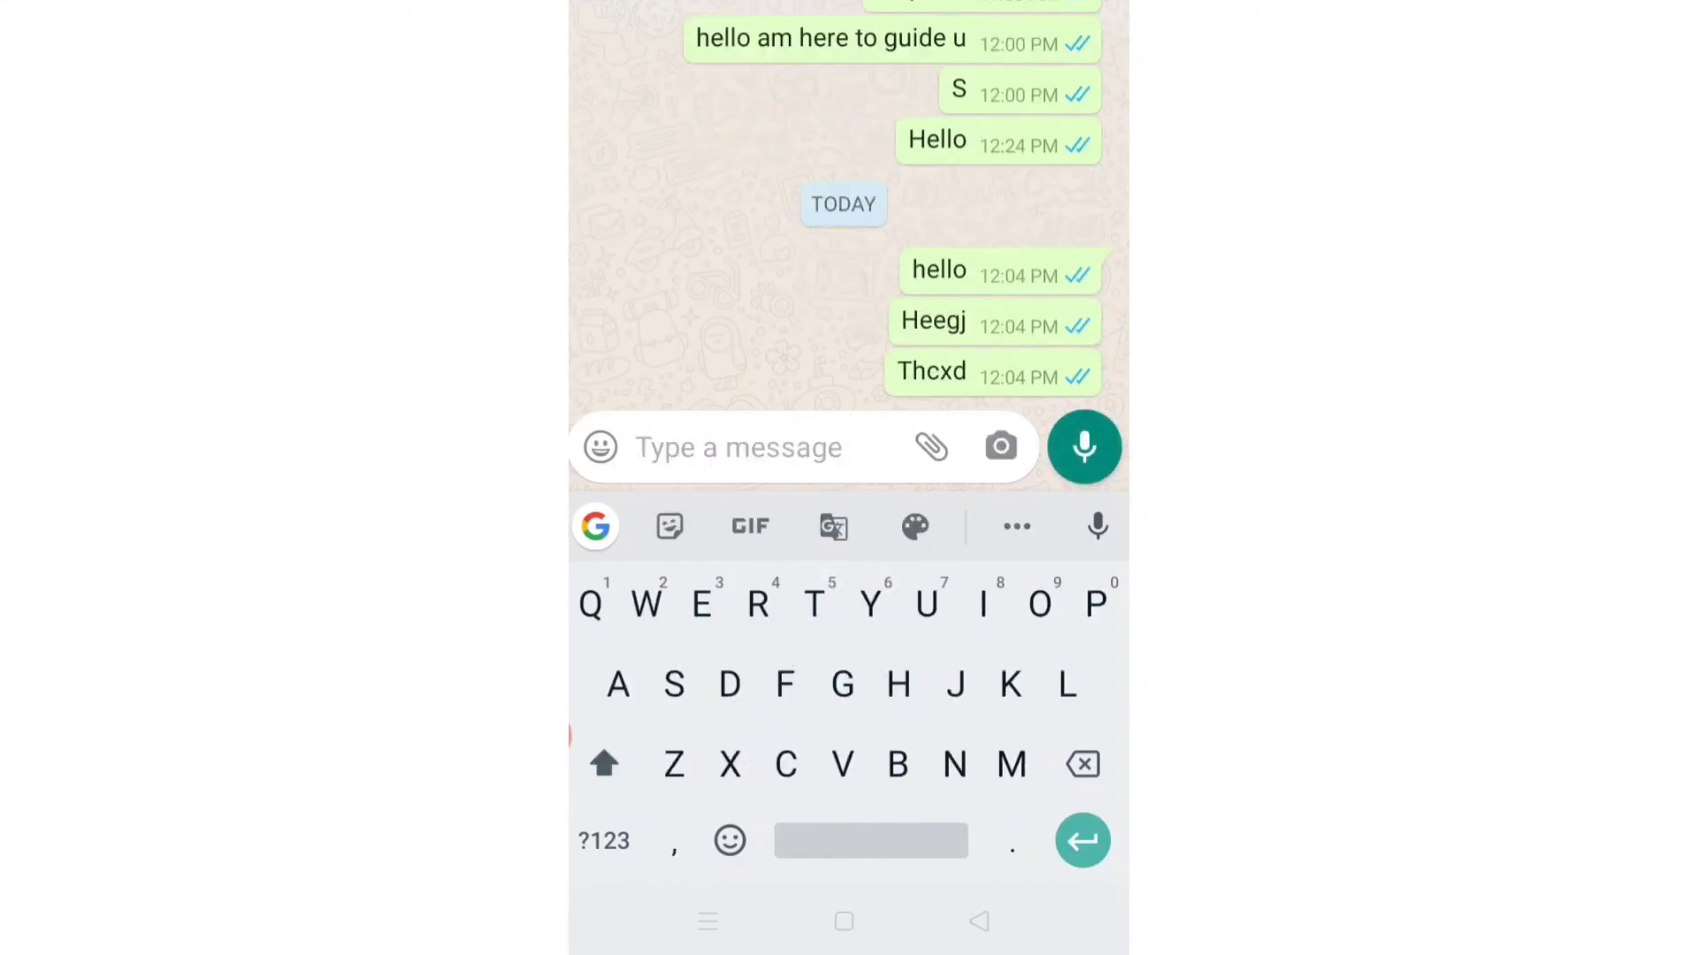